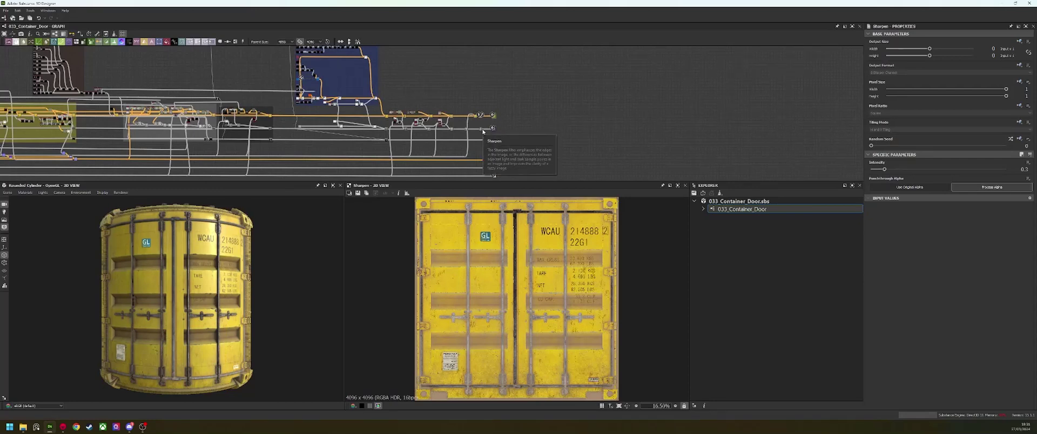
# Step: Display the baseColor output node in the 2D view
pyautogui.scroll(2, 482, 131)
pyautogui.moveTo(483, 132); pyautogui.dragTo(485, 98, button='middle')
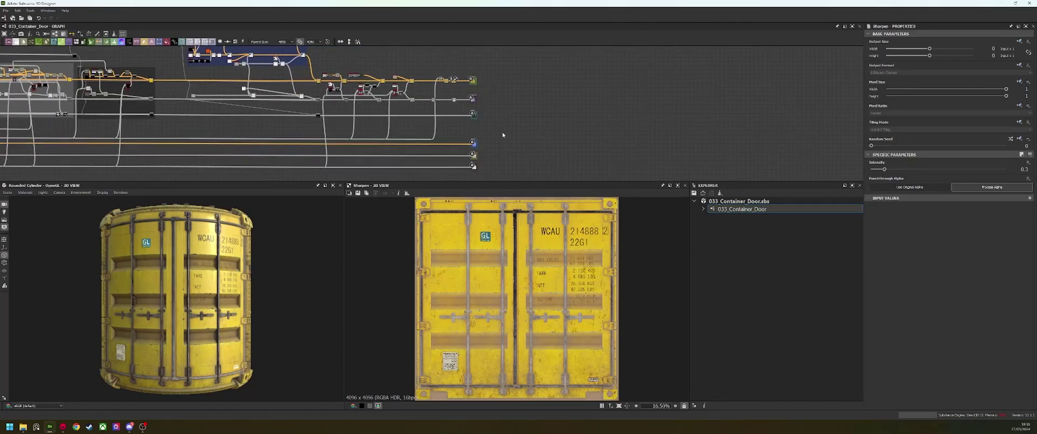
pyautogui.moveTo(419, 103); pyautogui.dragTo(429, 118, button='middle')
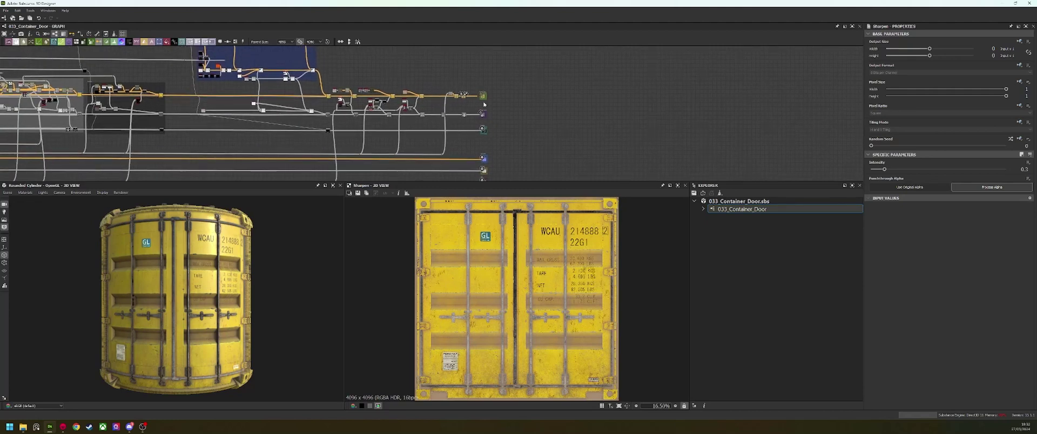
pyautogui.scroll(6, 475, 96)
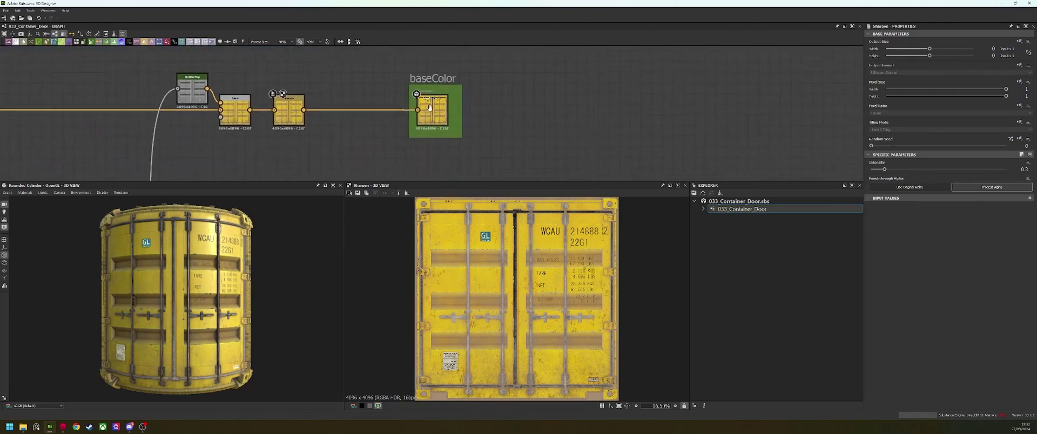
pyautogui.click(432, 125)
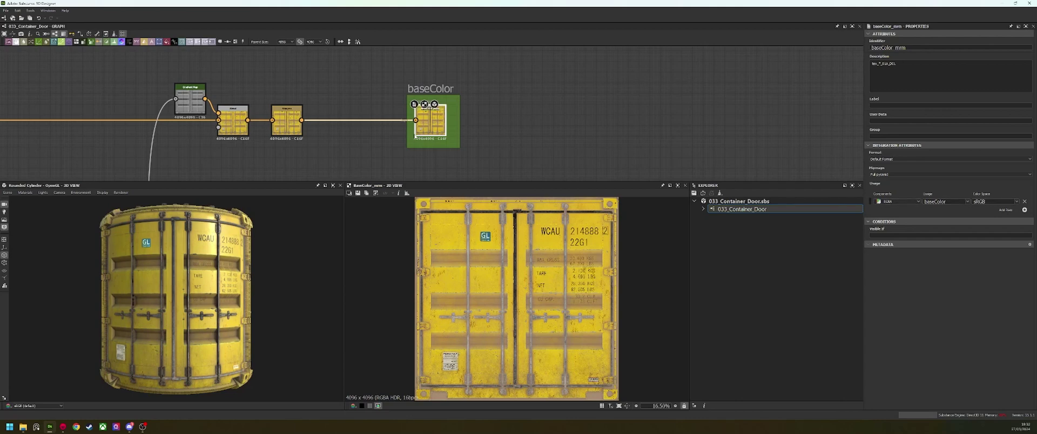
# Step: Show the graph's outputs on the rounded cylinder in the 3D view
pyautogui.scroll(-2, 412, 135)
pyautogui.rightClick(514, 113)
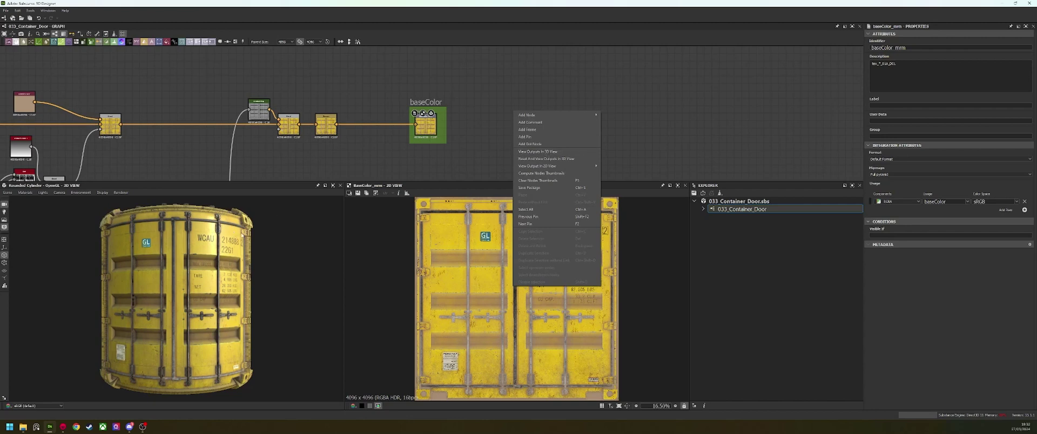
pyautogui.click(545, 152)
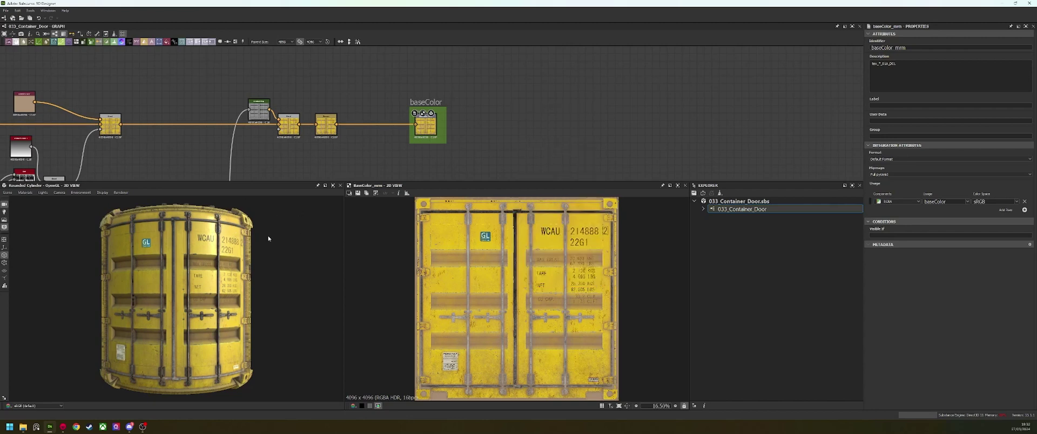
# Step: Inspect the container door material on the rounded cylinder under a changed viewing angle and lighting direction
pyautogui.scroll(-3, 204, 271)
pyautogui.moveTo(204, 271); pyautogui.dragTo(162, 275)
pyautogui.scroll(4, 162, 275)
pyautogui.keyDown('ctrl'); pyautogui.keyDown('shift'); pyautogui.moveTo(162, 275); pyautogui.dragTo(140, 277, button='right'); pyautogui.keyUp('shift'); pyautogui.keyUp('ctrl')
pyautogui.scroll(-3, 140, 278)
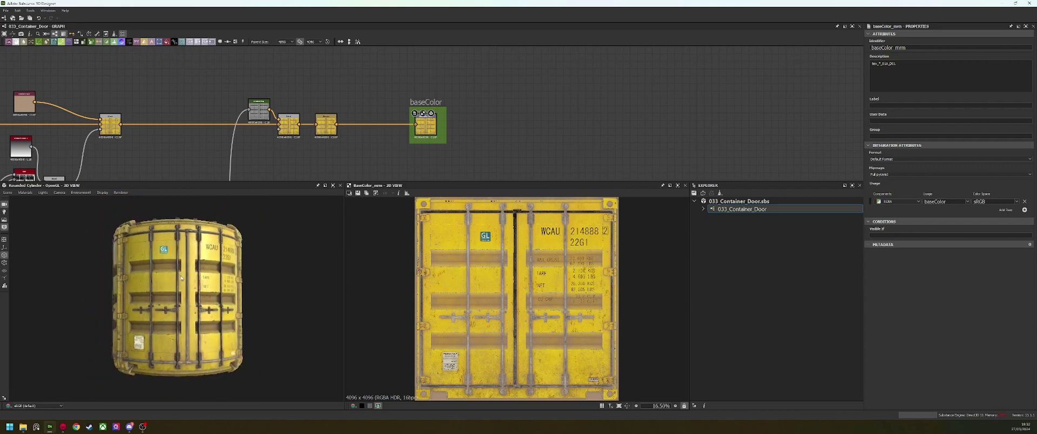
# Step: Display the Metallic output node in the 2D view
pyautogui.scroll(-2, 393, 130)
pyautogui.scroll(4, 392, 131)
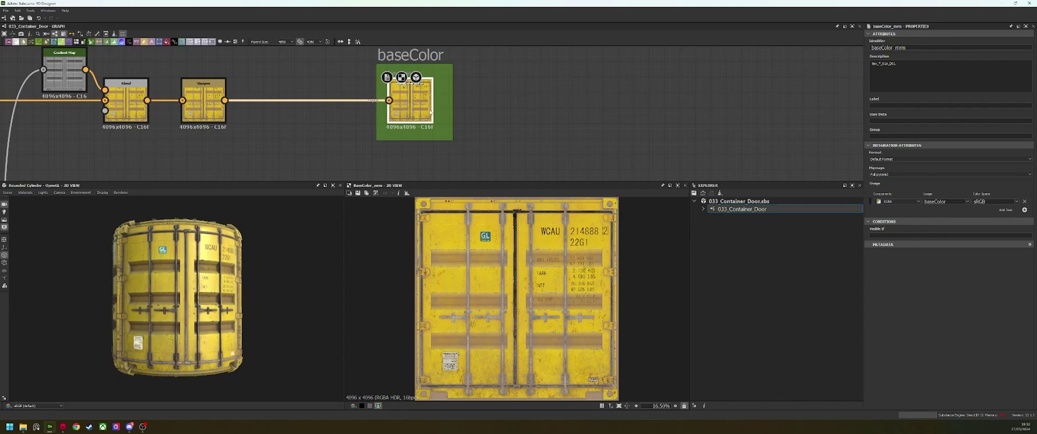
pyautogui.scroll(-6, 447, 110)
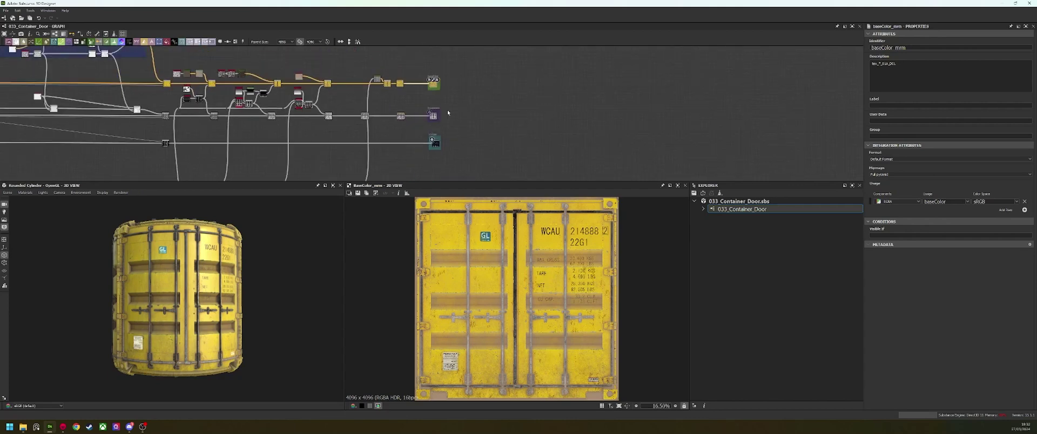
pyautogui.scroll(4, 443, 138)
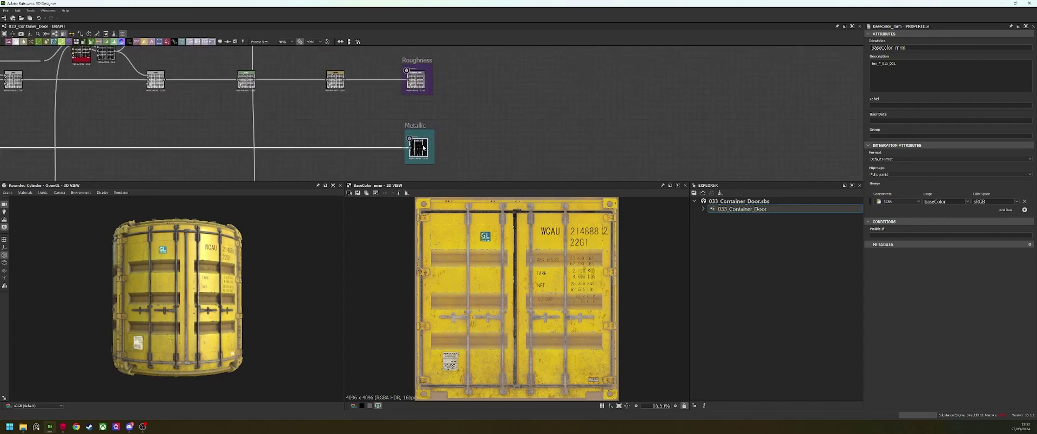
pyautogui.doubleClick(423, 147)
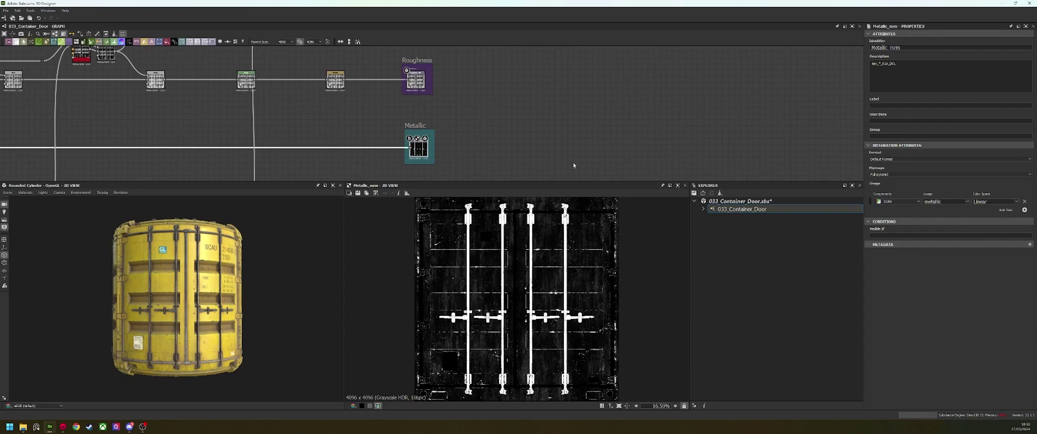
# Step: Display the Normal output node in the 2D view
pyautogui.moveTo(573, 165); pyautogui.dragTo(557, 95, button='middle')
pyautogui.moveTo(463, 141); pyautogui.dragTo(463, 83, button='middle')
pyautogui.scroll(-3, 453, 130)
pyautogui.scroll(5, 439, 135)
pyautogui.click(430, 136)
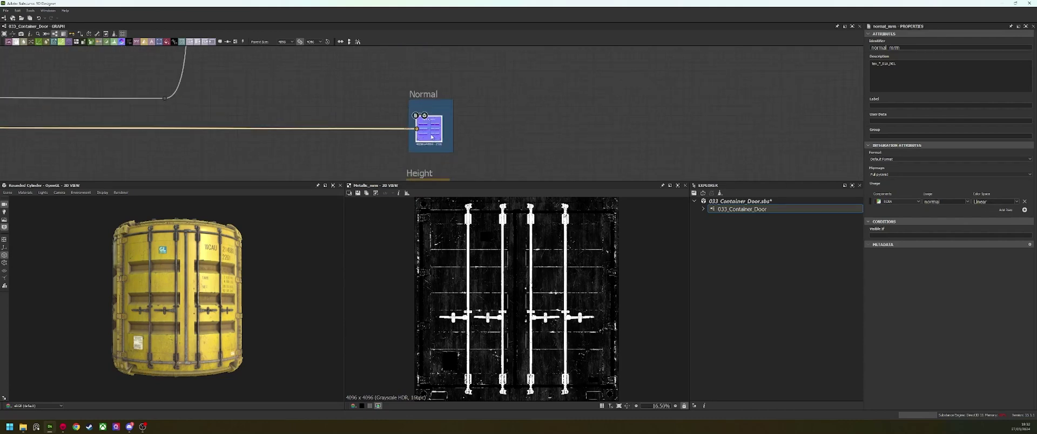
pyautogui.doubleClick(432, 137)
pyautogui.scroll(-6, 426, 114)
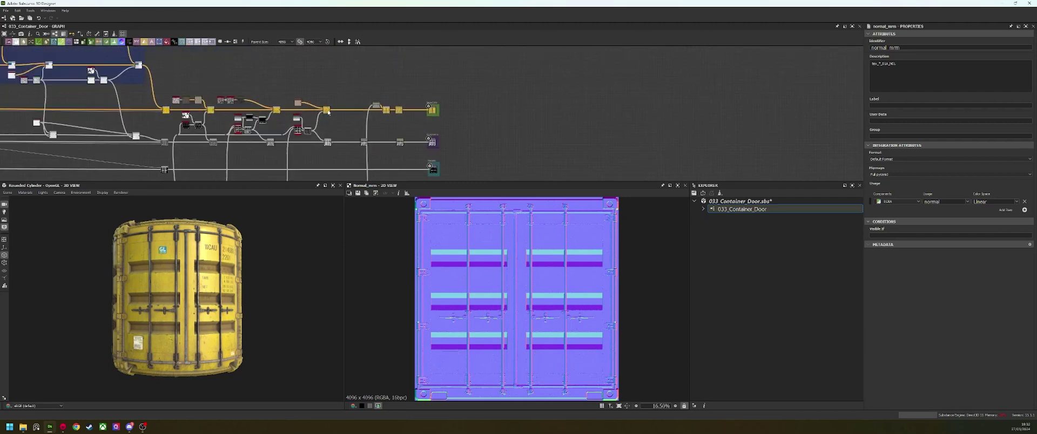
pyautogui.rightClick(718, 209)
pyautogui.click(748, 264)
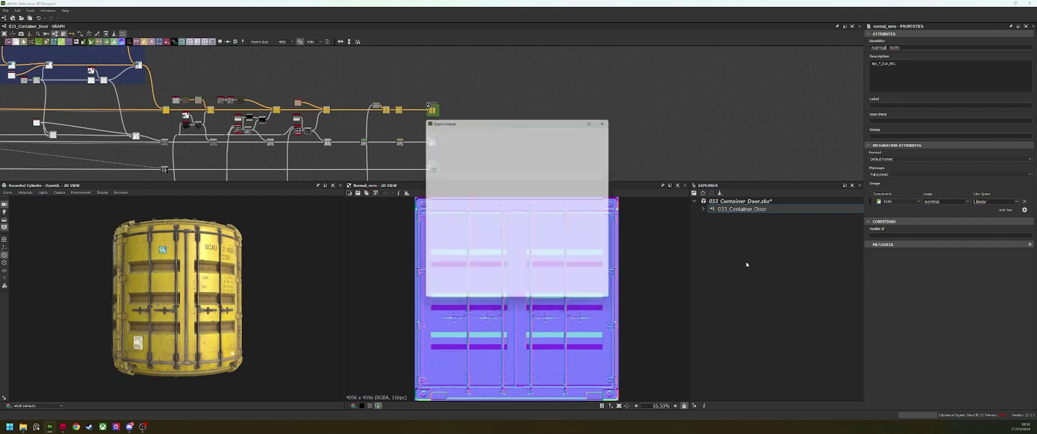
pyautogui.click(609, 118)
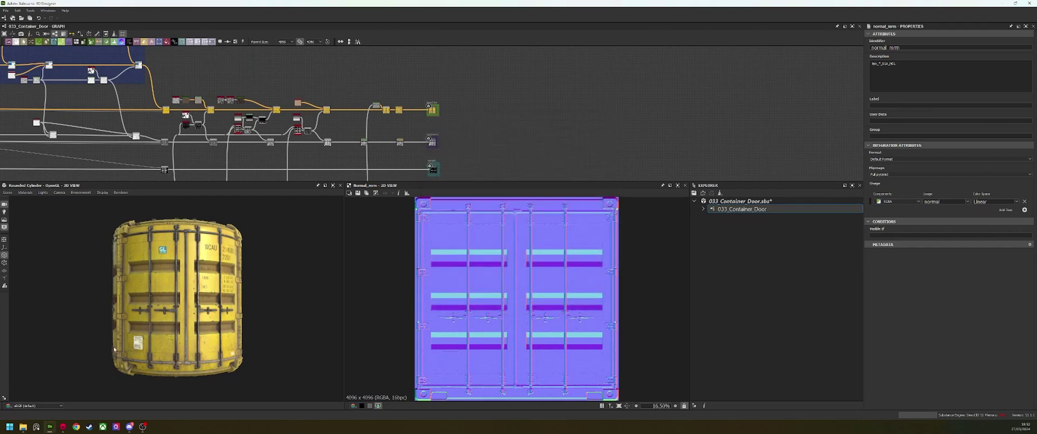
# Step: Switch to Marmoset Toolbag and look over the objects listed in the scene
pyautogui.click(63, 427)
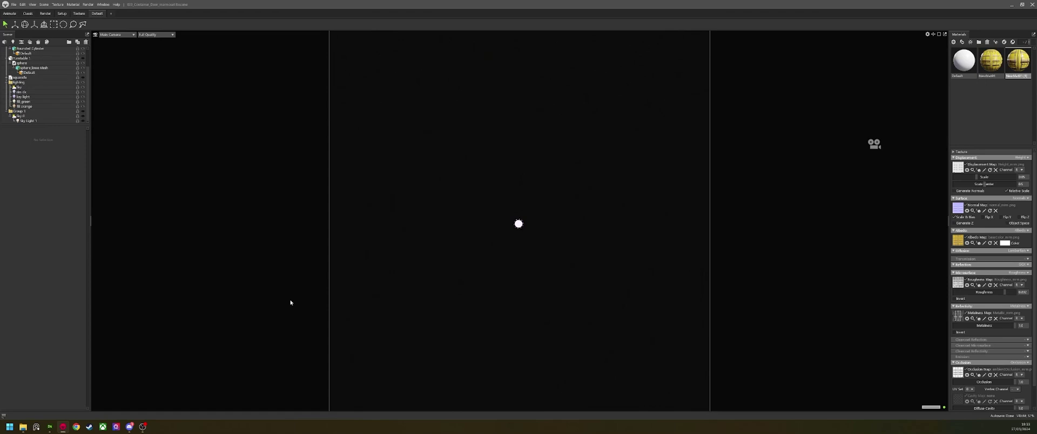
pyautogui.scroll(2, 87, 67)
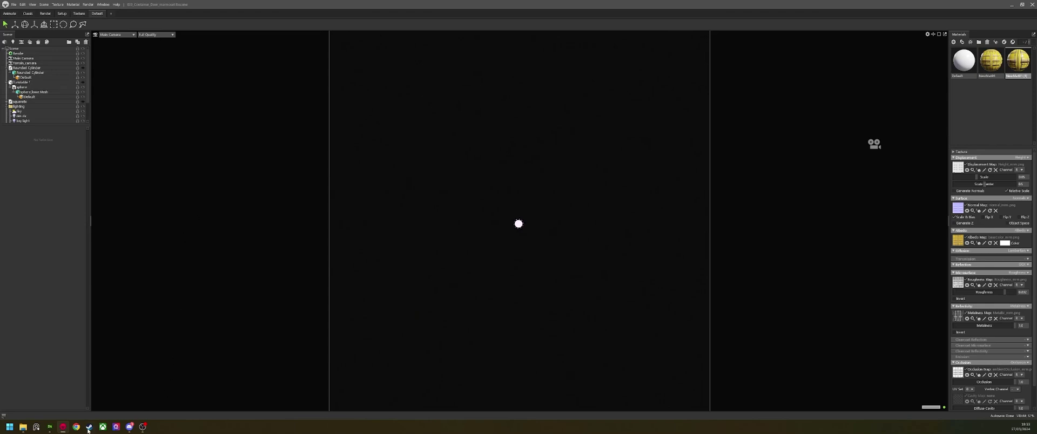
# Step: Return to Substance 3D Designer and look over the full node graph, including the node chain feeding the normal map
pyautogui.click(49, 426)
pyautogui.scroll(-10, 140, 167)
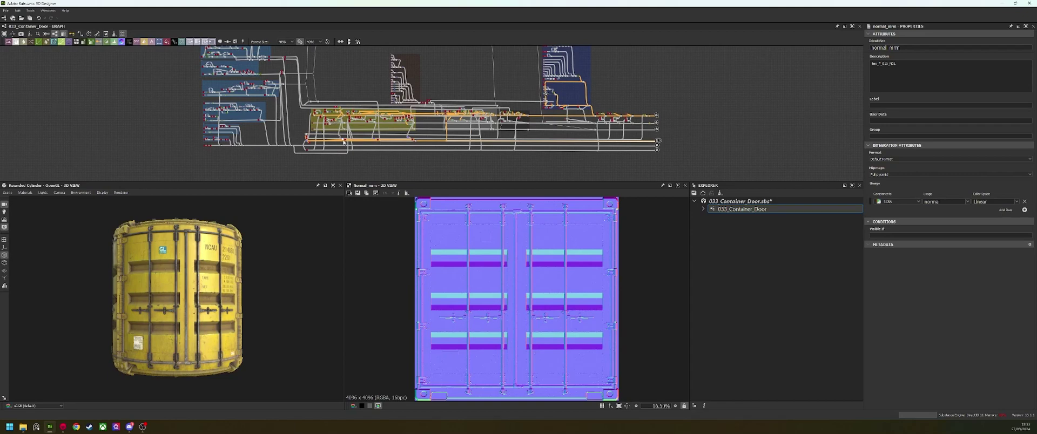
pyautogui.scroll(10, 302, 141)
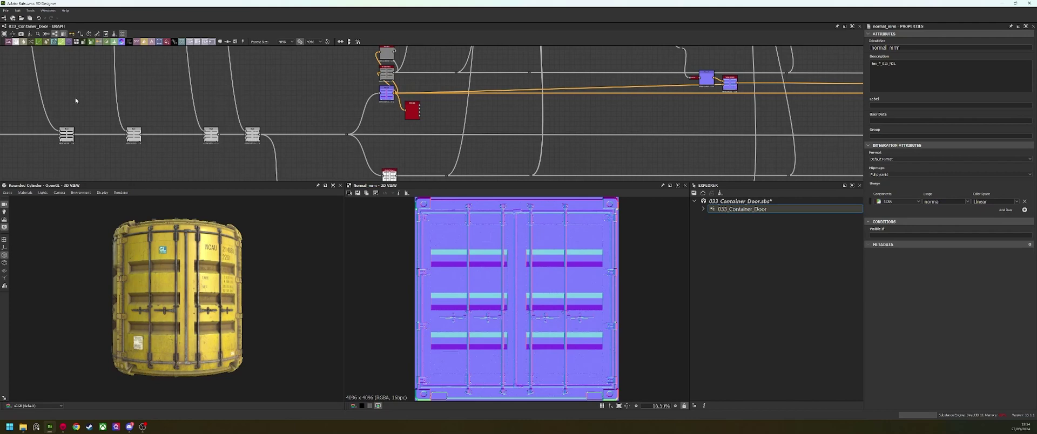
# Step: Examine the container door's locking bars, recessed panels and lettering up close and as a whole on the rounded cylinder
pyautogui.scroll(3, 174, 214)
pyautogui.moveTo(173, 254)
pyautogui.mouseDown()
pyautogui.moveTo(158, 281)
pyautogui.moveTo(155, 246)
pyautogui.mouseUp()
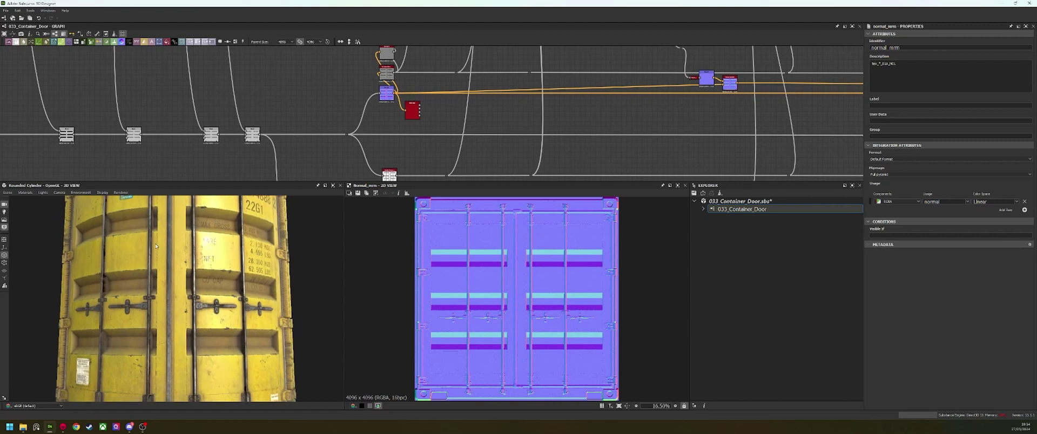
pyautogui.scroll(-1, 129, 279)
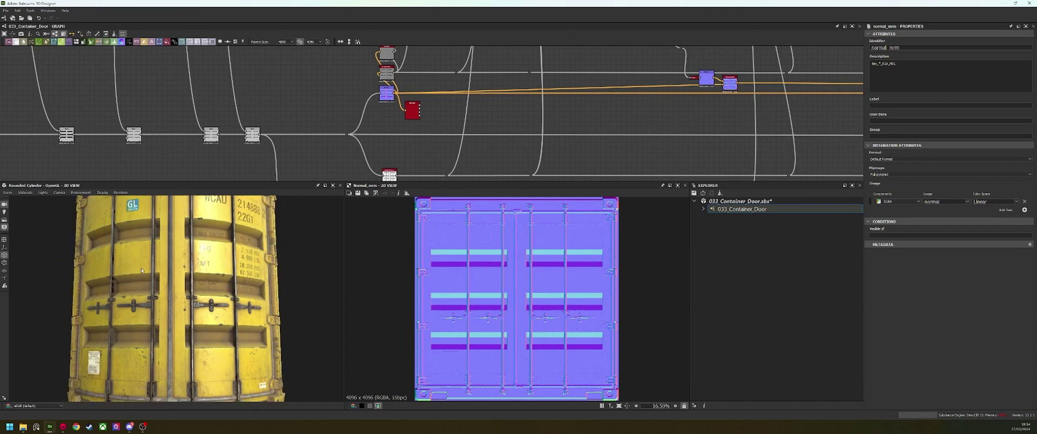
pyautogui.scroll(-3, 162, 274)
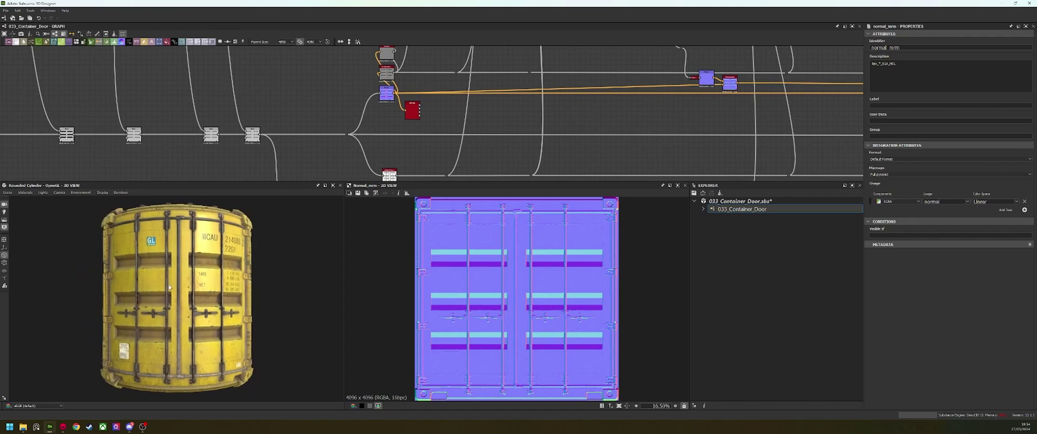
pyautogui.scroll(10, 170, 286)
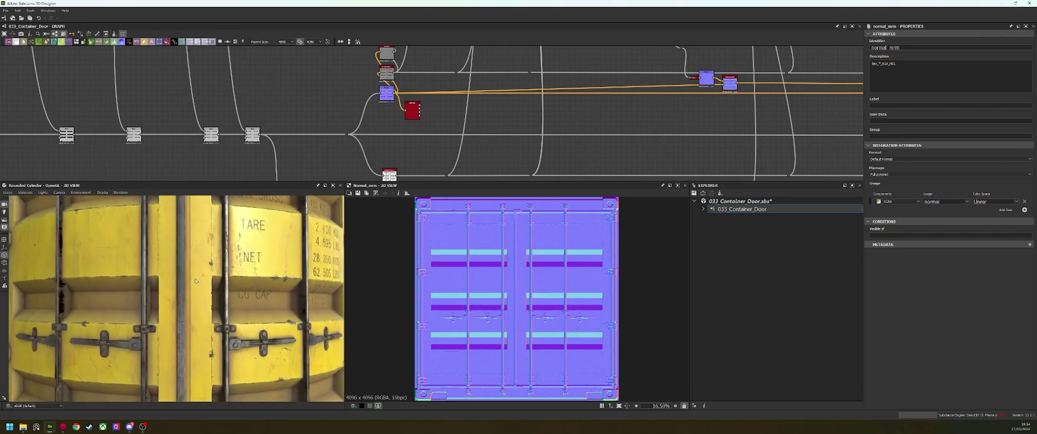
pyautogui.scroll(-3, 214, 275)
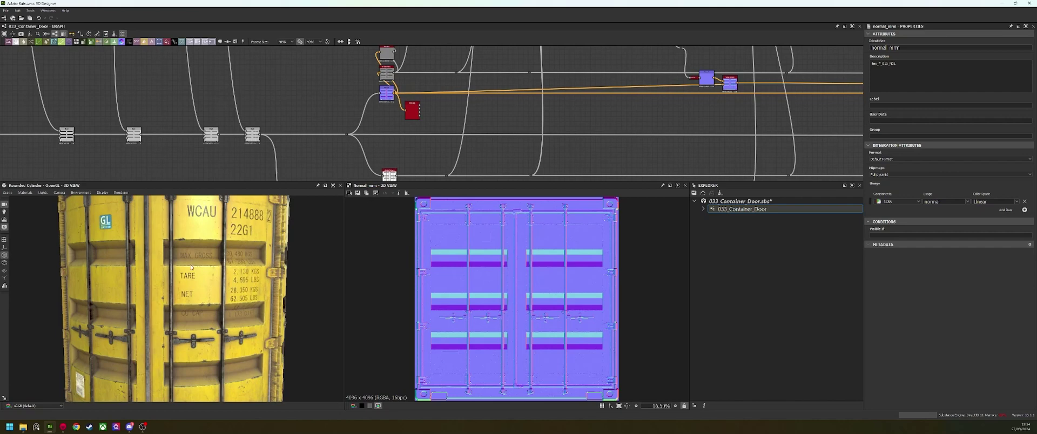
pyautogui.scroll(-5, 191, 266)
pyautogui.scroll(-5, 201, 275)
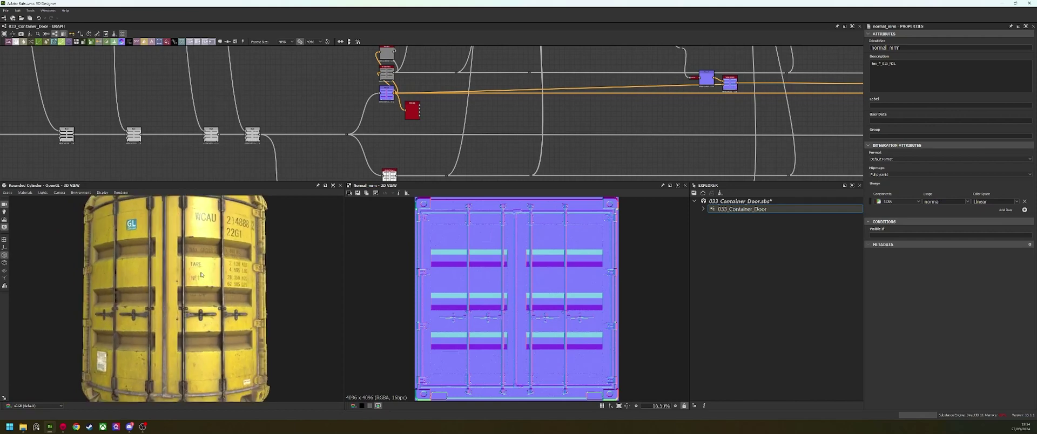
pyautogui.moveTo(207, 277); pyautogui.dragTo(208, 278)
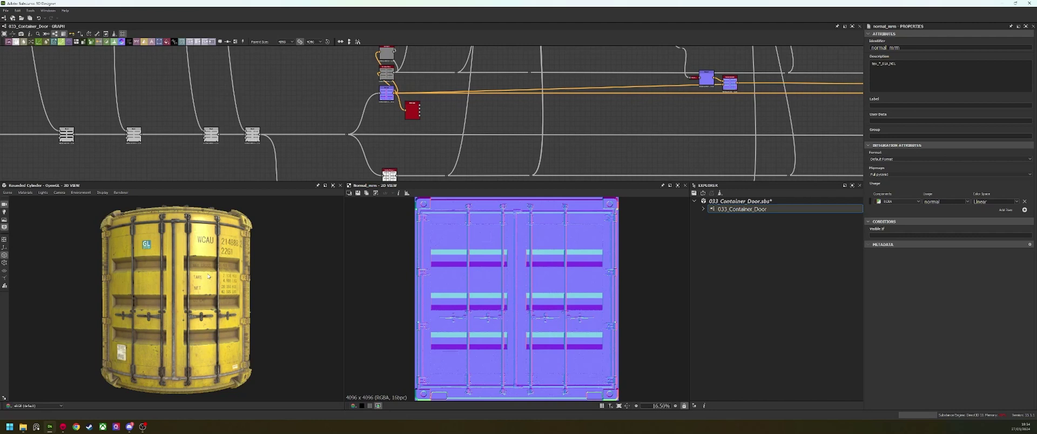
# Step: Switch to Marmoset Toolbag to view the container door material rendered on the sphere
pyautogui.moveTo(120, 429)
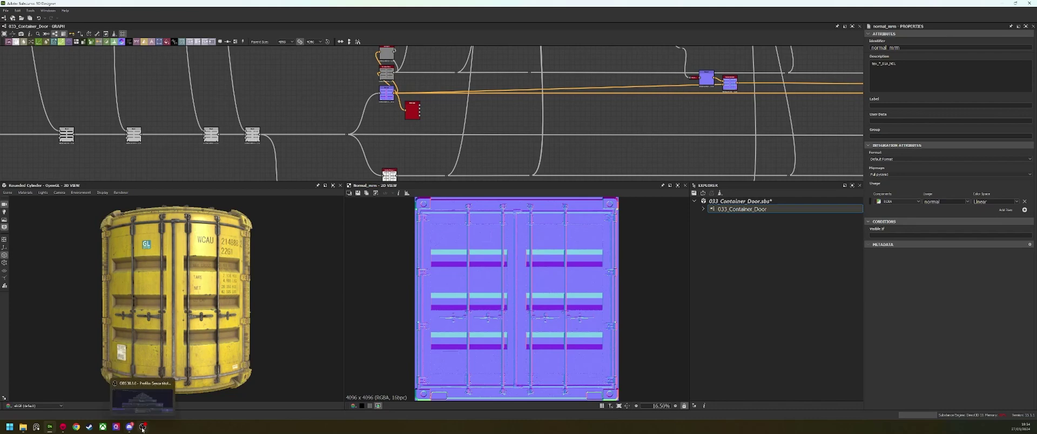
pyautogui.click(61, 427)
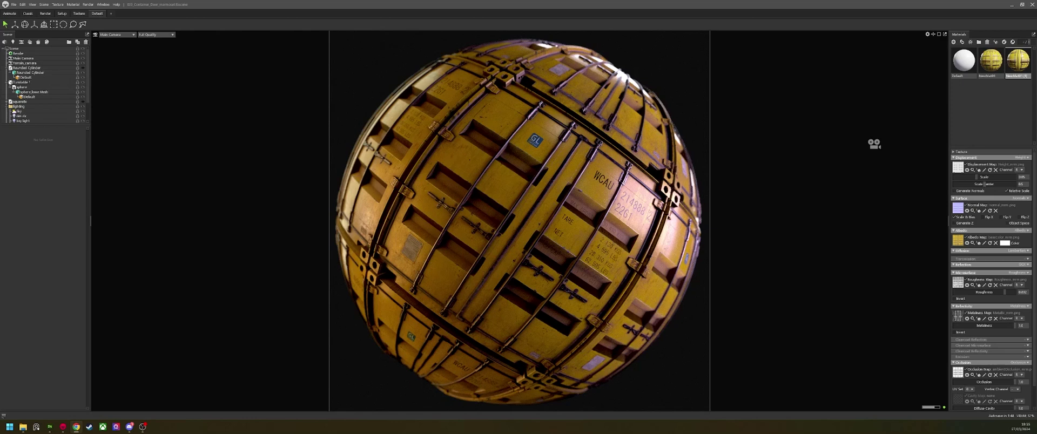
# Step: Bring up the browser window full size and browse the material artworks in the ArtStation portfolio
pyautogui.moveTo(316, 0); pyautogui.dragTo(571, 105)
pyautogui.doubleClick(571, 104)
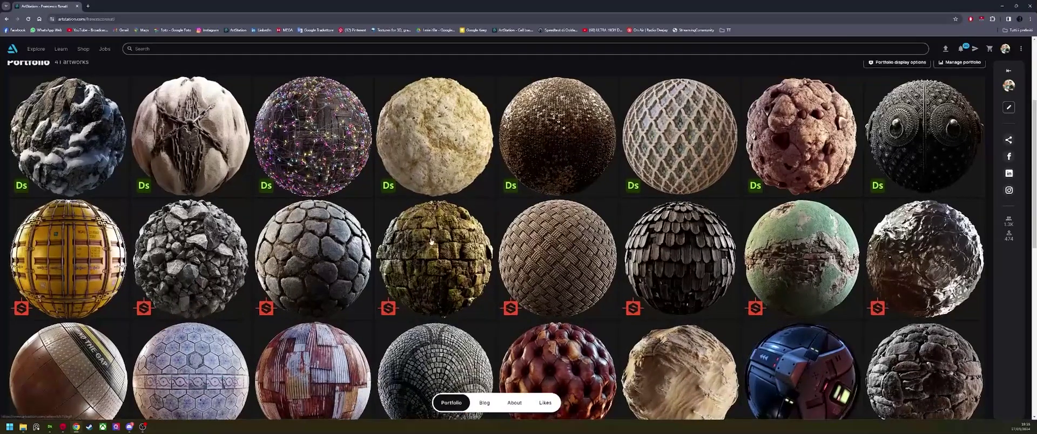
pyautogui.scroll(-7, 429, 243)
pyautogui.scroll(6, 431, 247)
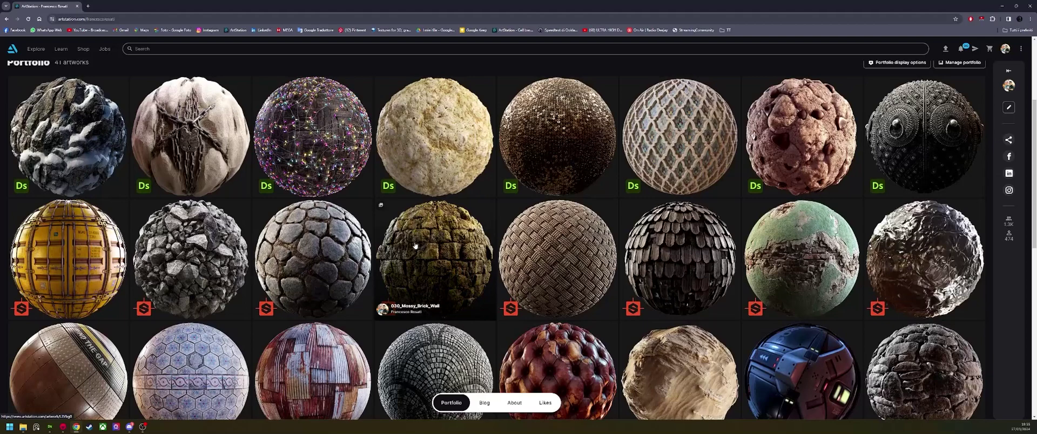
pyautogui.scroll(-1, 799, 313)
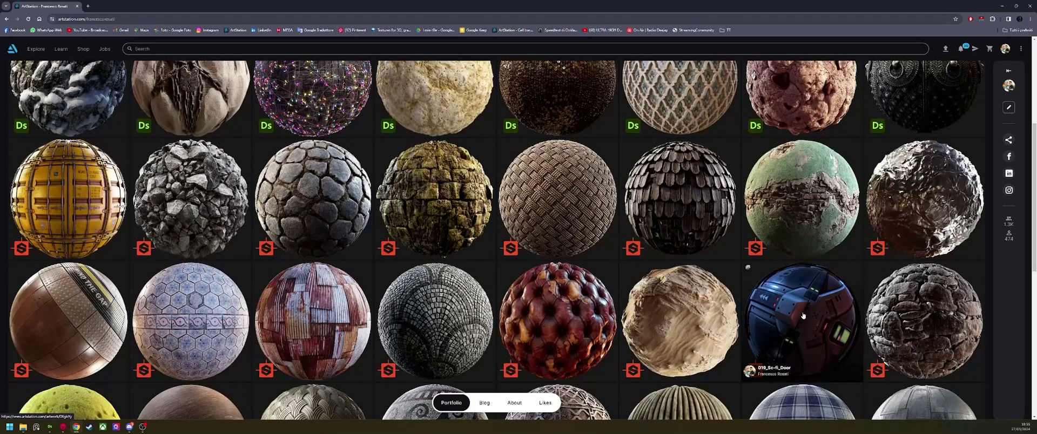
pyautogui.scroll(1, 711, 273)
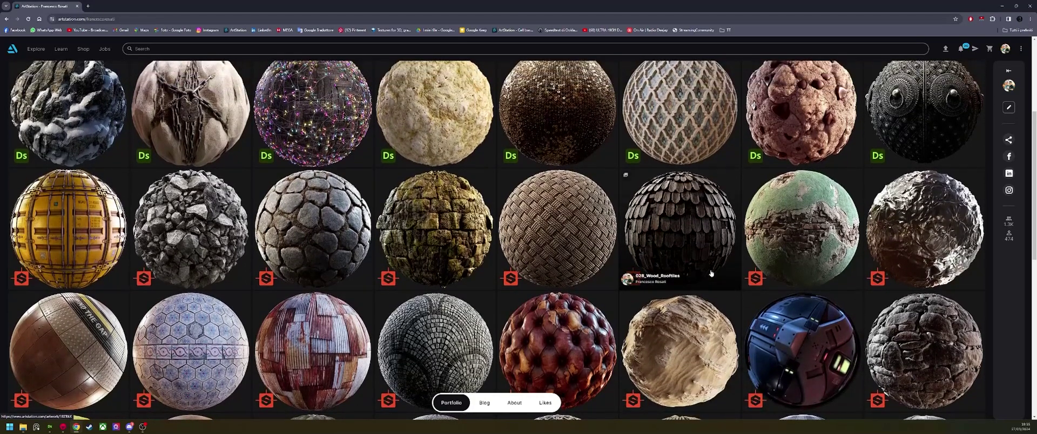
pyautogui.scroll(2, 711, 273)
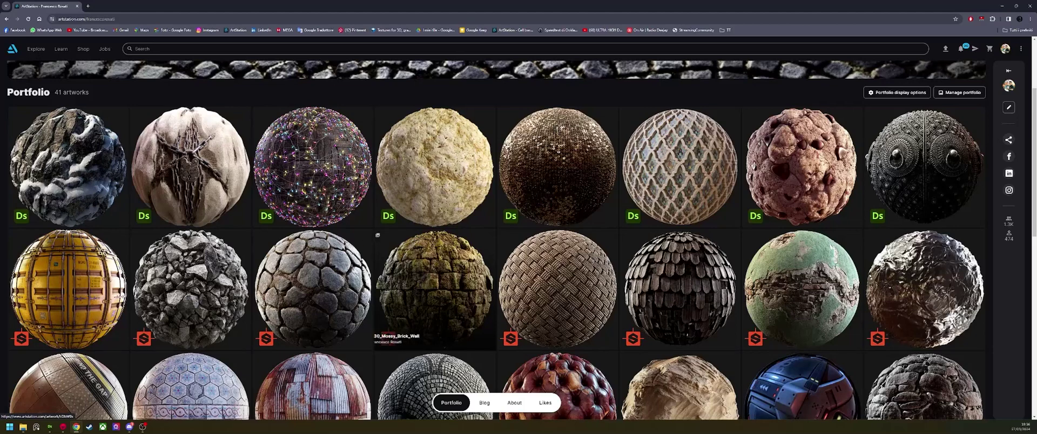
# Step: Open the 033_Container_Door artwork on ArtStation and view its sphere and cylinder renders
pyautogui.click(90, 266)
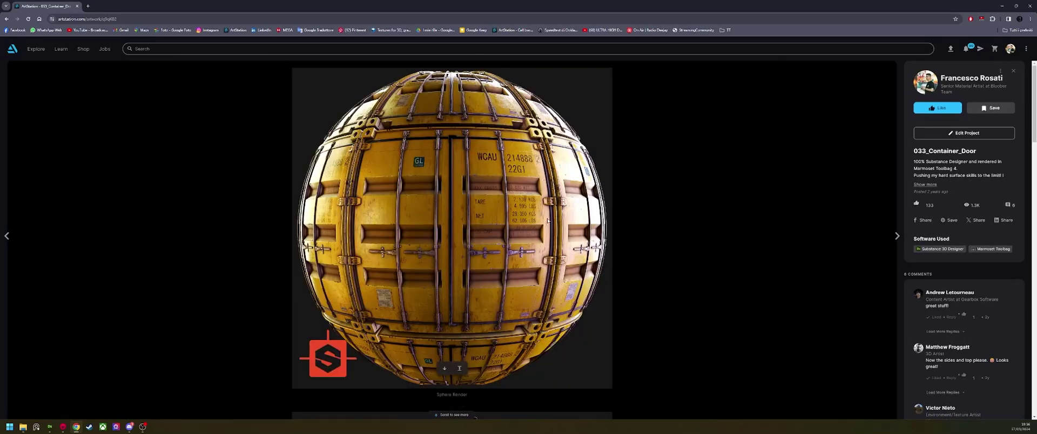
pyautogui.scroll(-8, 547, 220)
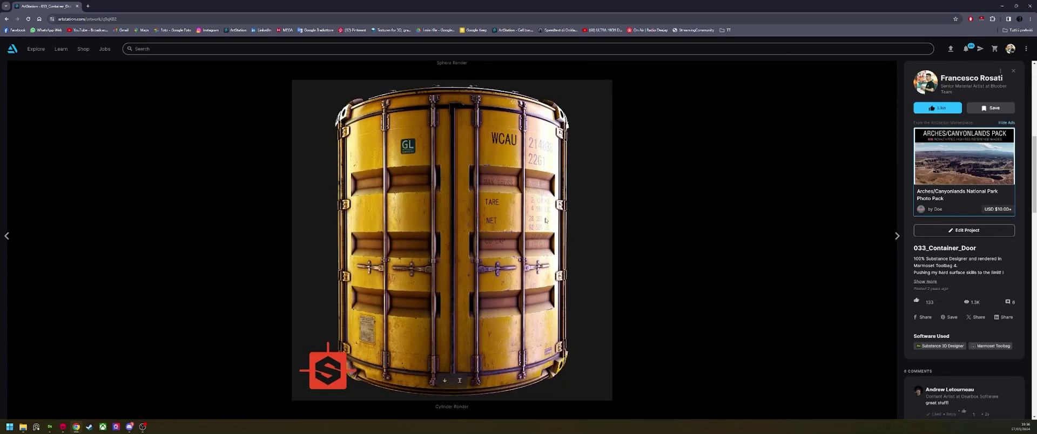
# Step: View the plane render of the 033_Container_Door artwork, return to the sphere render, and go back to Marmoset Toolbag
pyautogui.scroll(-3, 545, 218)
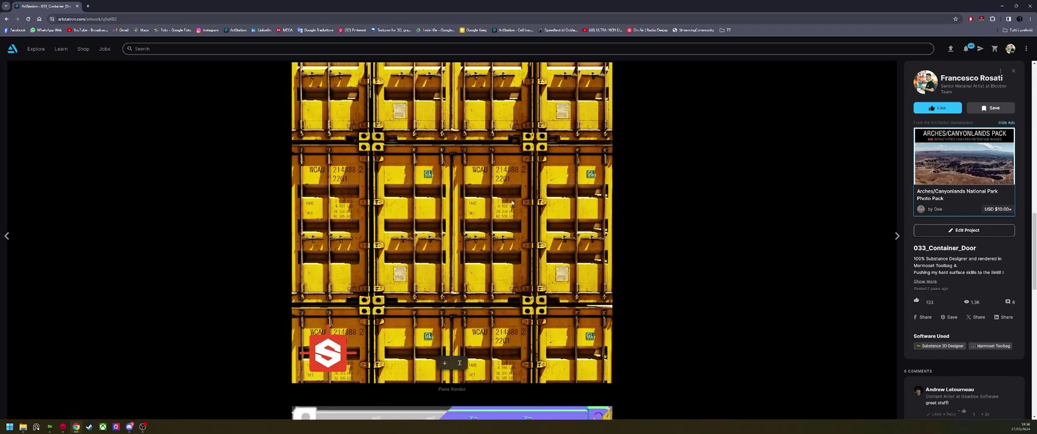
pyautogui.scroll(1, 511, 200)
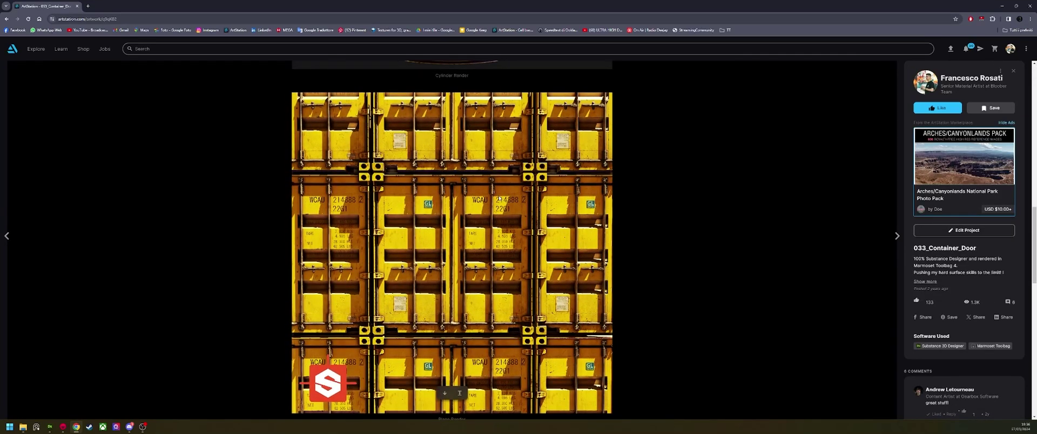
pyautogui.scroll(1, 511, 202)
pyautogui.scroll(-3, 497, 200)
pyautogui.scroll(3, 485, 197)
pyautogui.scroll(10, 484, 198)
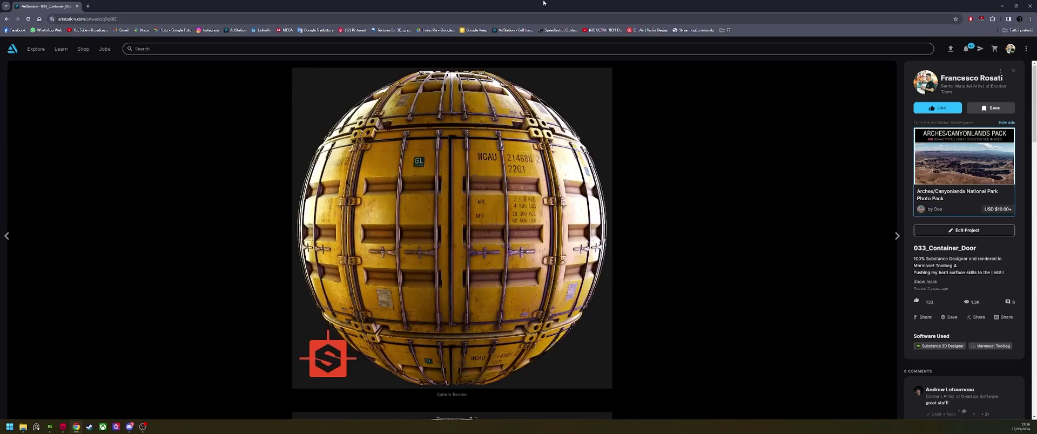
pyautogui.click(1029, 5)
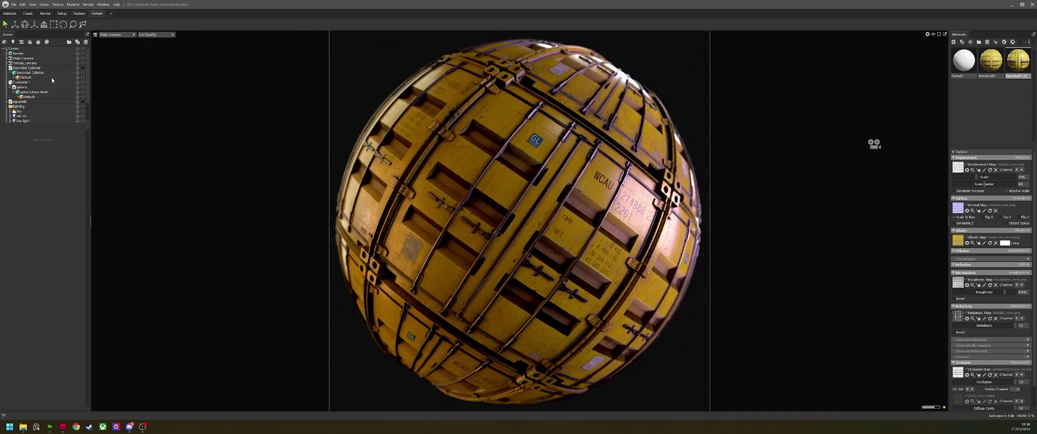
# Step: Hide all the directional lights in the lighting group so only the sky lights the sphere
pyautogui.click(29, 96)
pyautogui.scroll(-1, 43, 92)
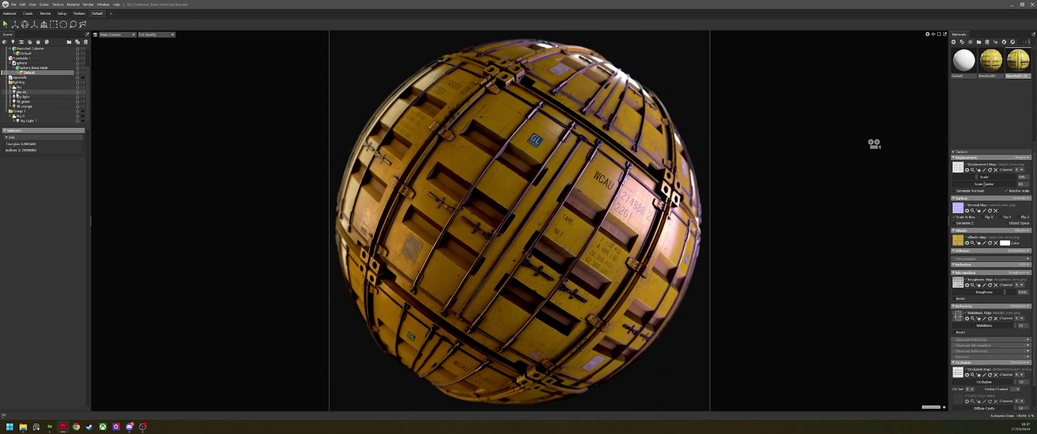
pyautogui.click(60, 93)
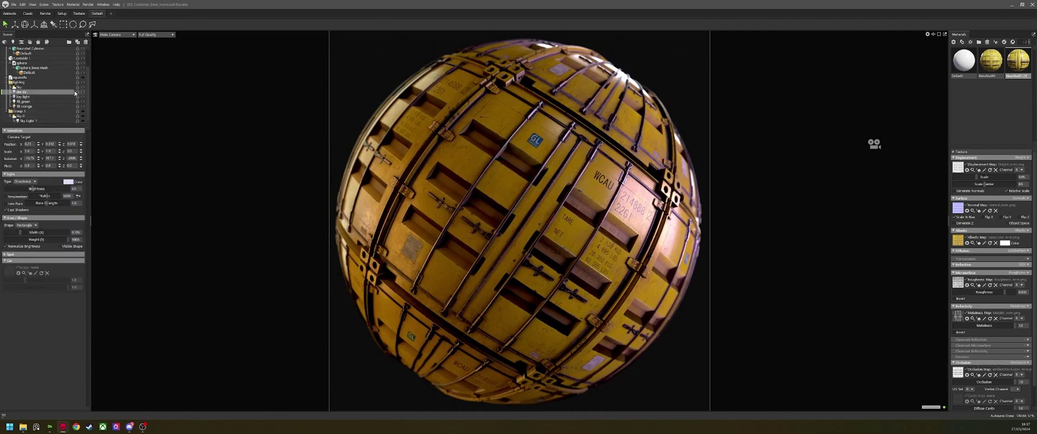
pyautogui.click(82, 97)
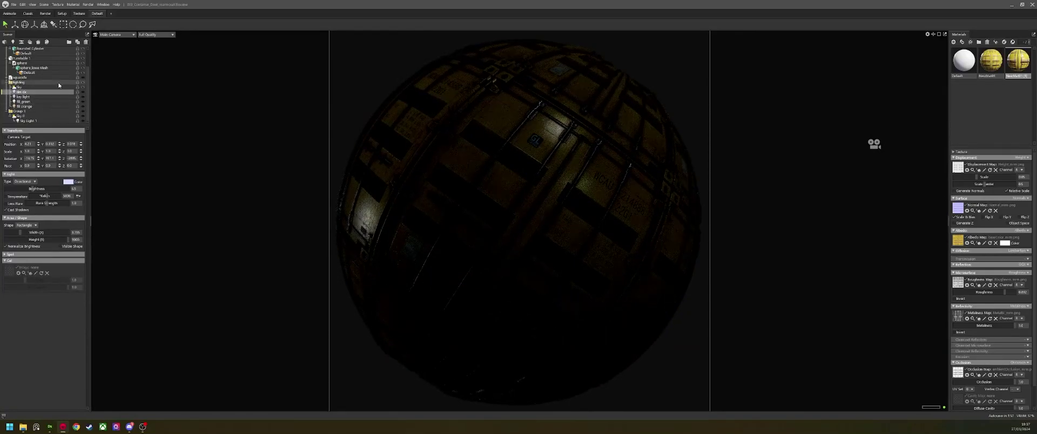
# Step: Browse the sky presets available for the Sky light in an enlarged library window
pyautogui.click(60, 87)
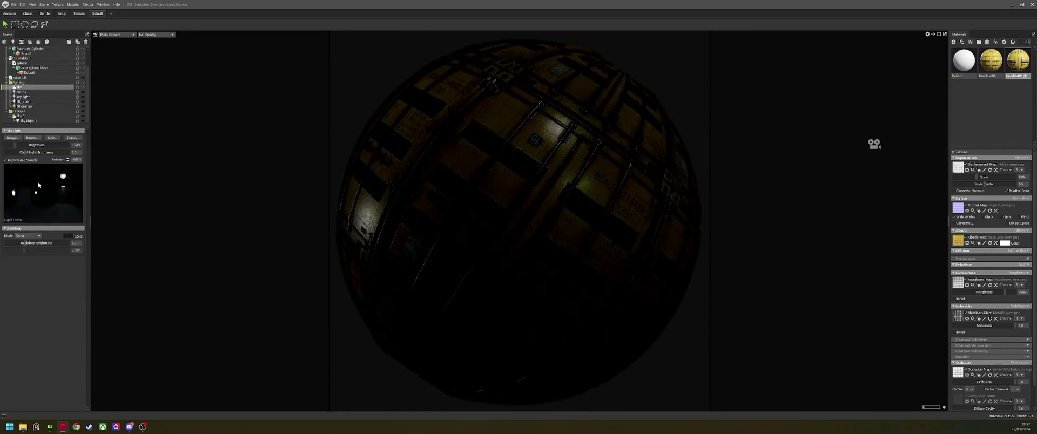
pyautogui.click(72, 137)
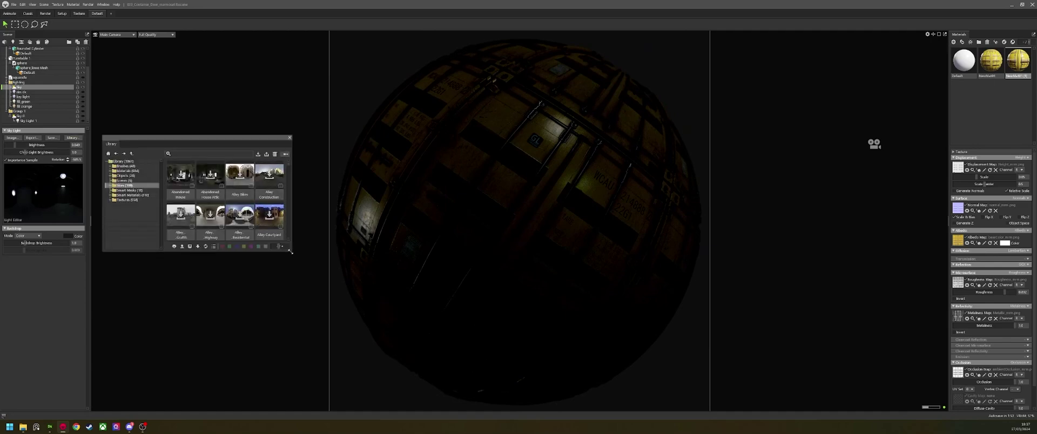
pyautogui.moveTo(290, 251); pyautogui.dragTo(716, 385)
pyautogui.scroll(-5, 268, 292)
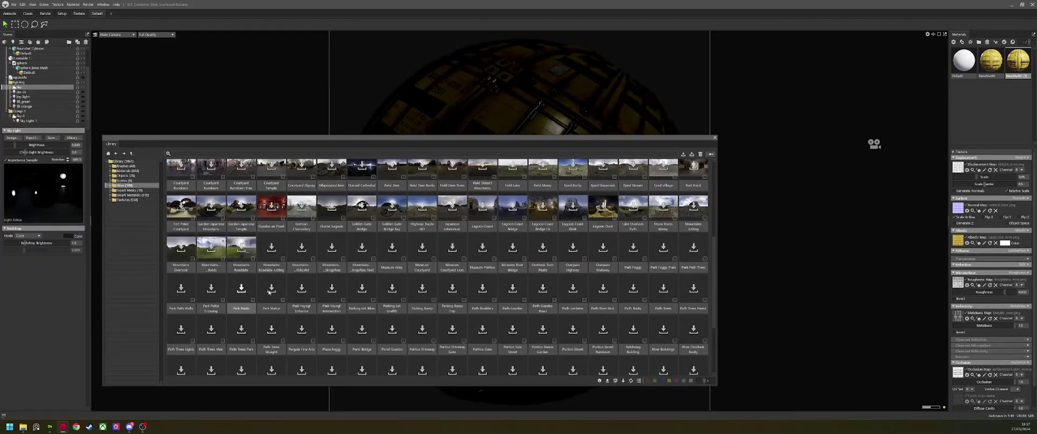
pyautogui.scroll(-3, 475, 275)
pyautogui.scroll(4, 462, 281)
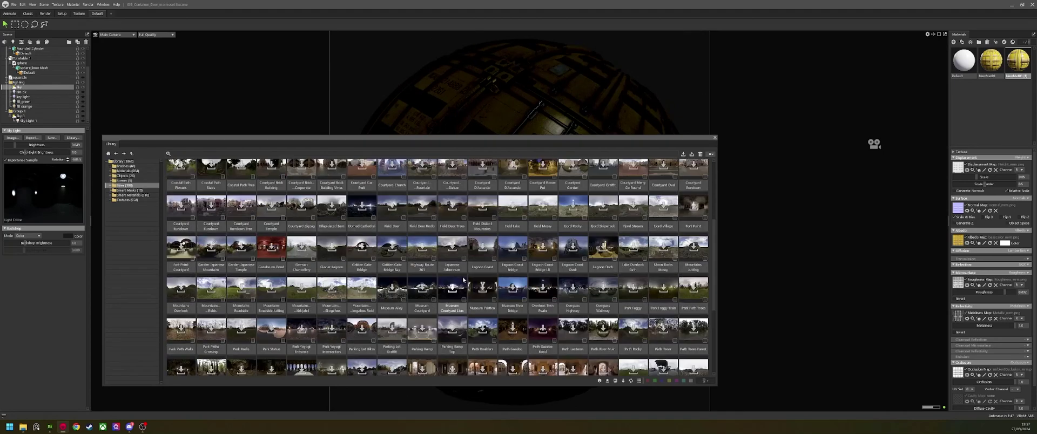
pyautogui.scroll(3, 463, 279)
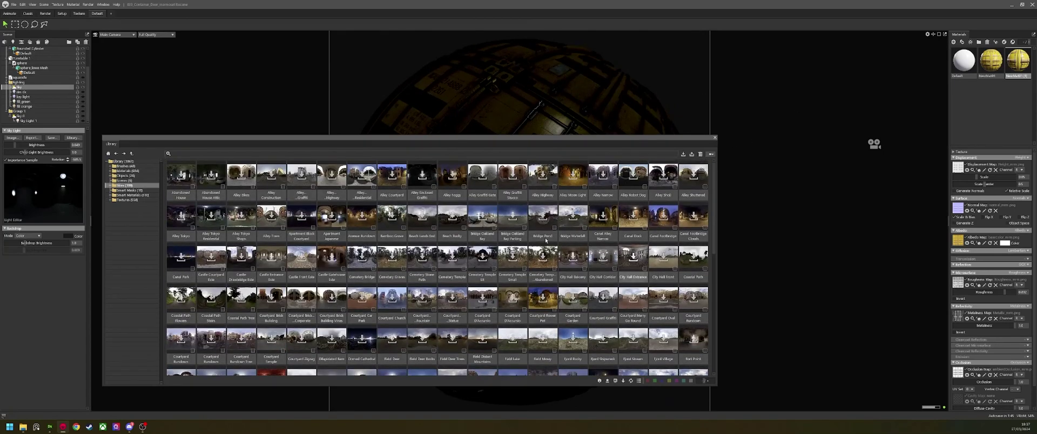
pyautogui.click(714, 138)
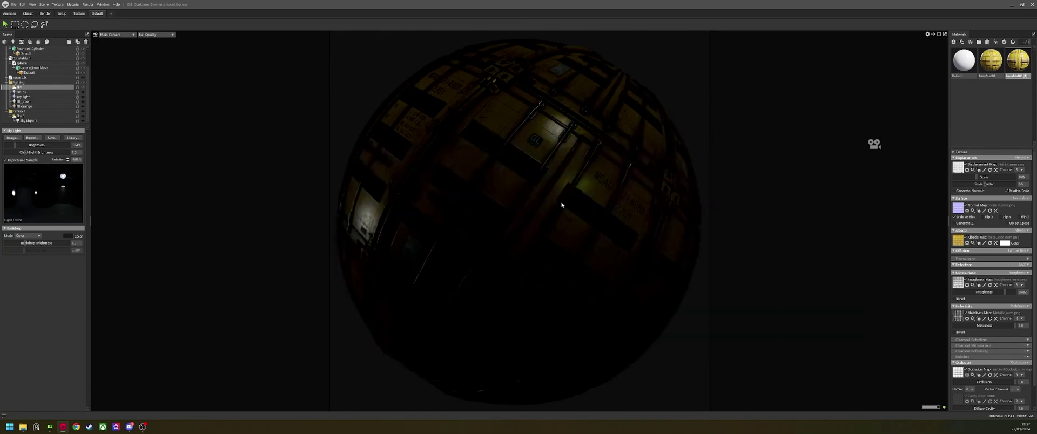
# Step: Rotate the sky lighting slightly around the container sphere
pyautogui.moveTo(559, 205)
pyautogui.keyDown('shift'); pyautogui.mouseDown()
pyautogui.moveTo(545, 211)
pyautogui.moveTo(565, 205)
pyautogui.mouseUp(); pyautogui.keyUp('shift')
pyautogui.keyDown('shift'); pyautogui.moveTo(567, 207); pyautogui.dragTo(552, 221, button='right'); pyautogui.keyUp('shift')
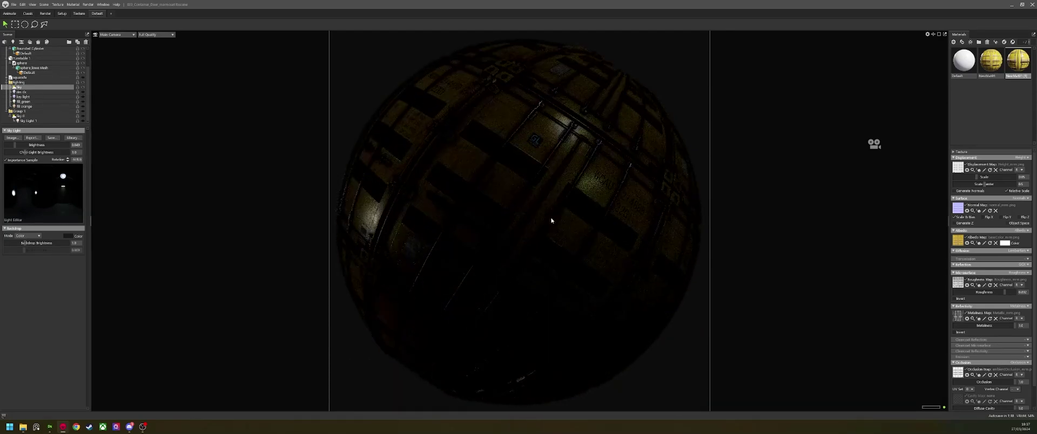
# Step: Make the key light visible again and inspect the individual lights in the lighting group
pyautogui.click(83, 92)
pyautogui.click(83, 93)
pyautogui.click(83, 97)
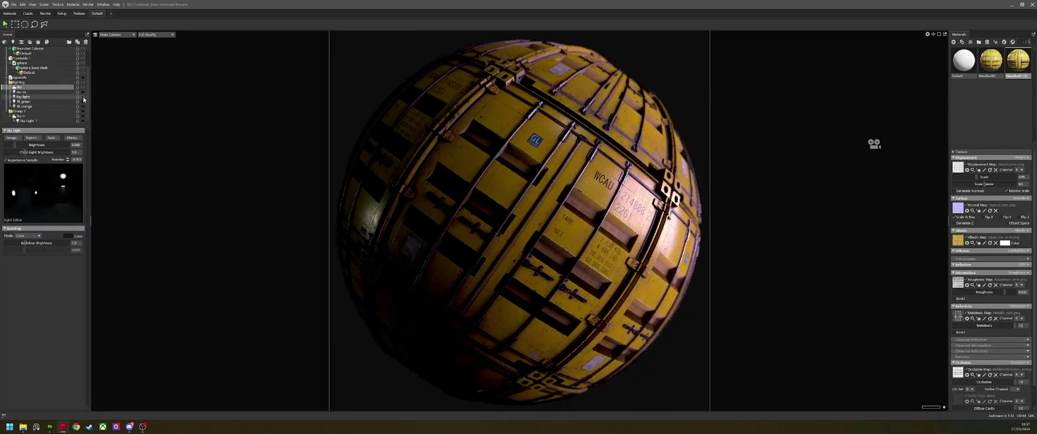
pyautogui.click(54, 97)
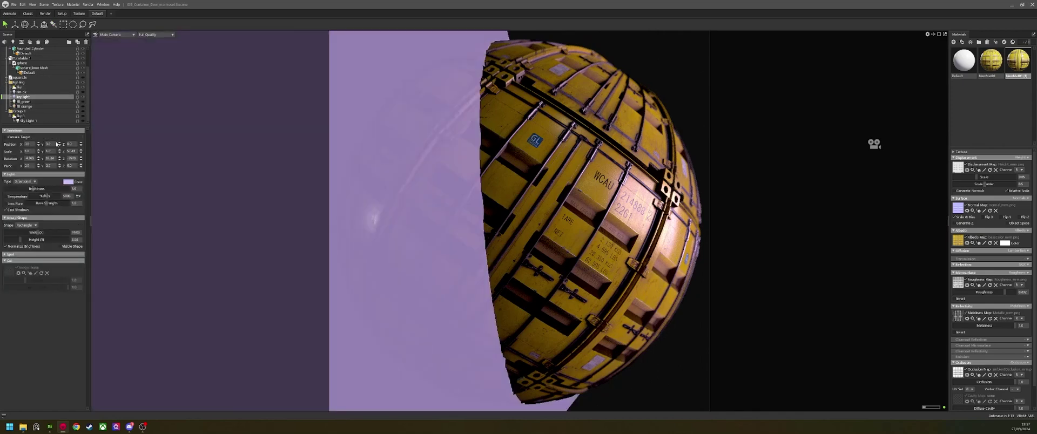
pyautogui.click(54, 93)
pyautogui.click(53, 98)
pyautogui.click(62, 101)
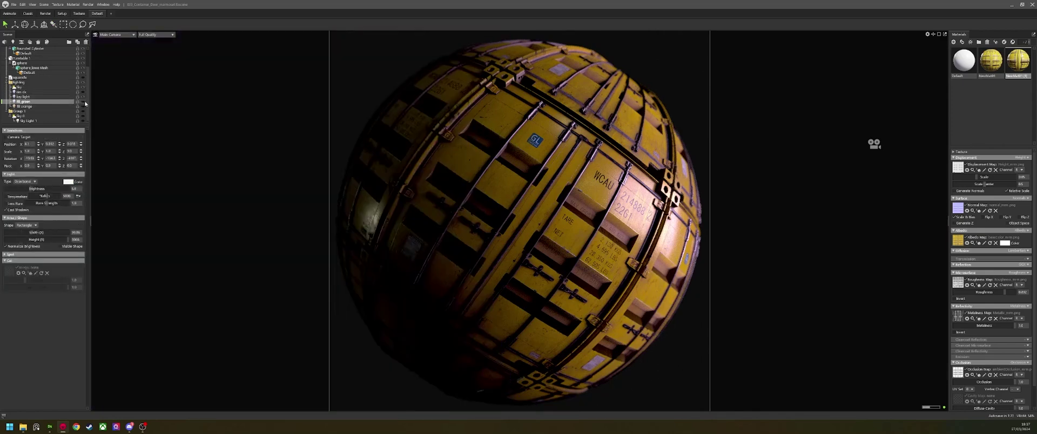
# Step: Turn on the green fill, orange fill and rim lights one after another to compare their effect on the sphere
pyautogui.click(83, 102)
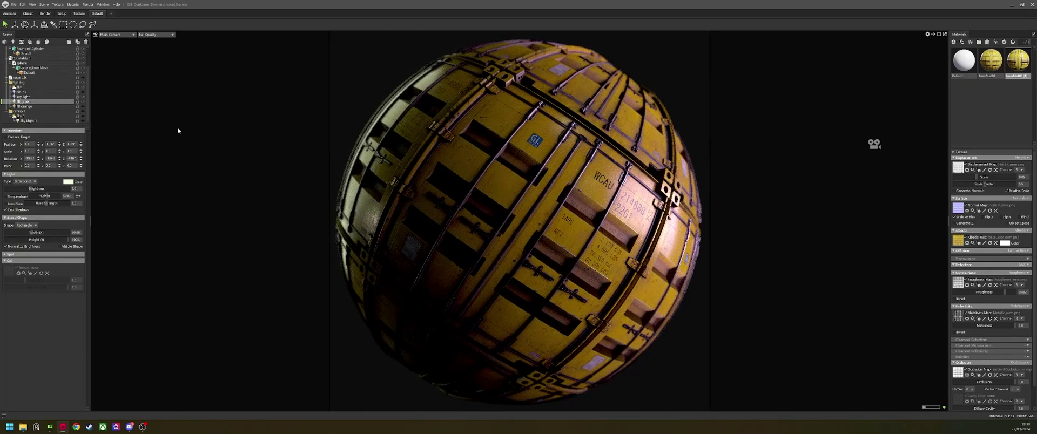
pyautogui.click(83, 107)
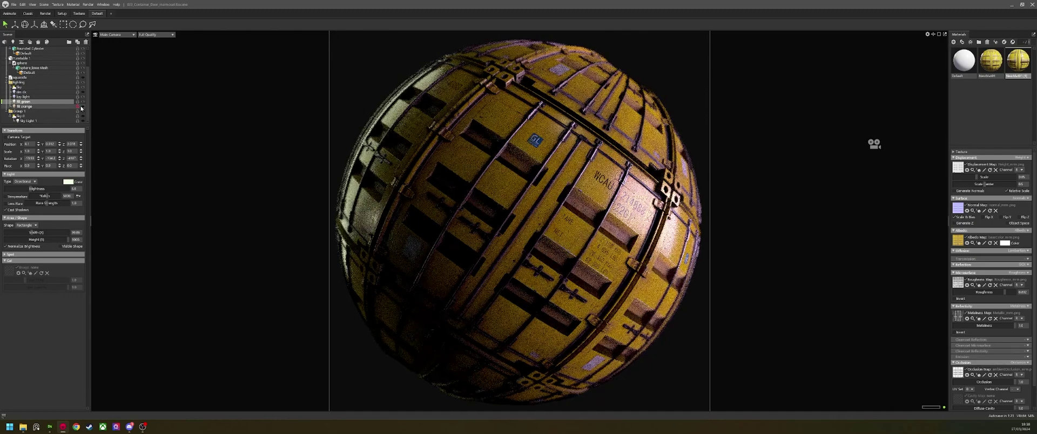
pyautogui.click(82, 107)
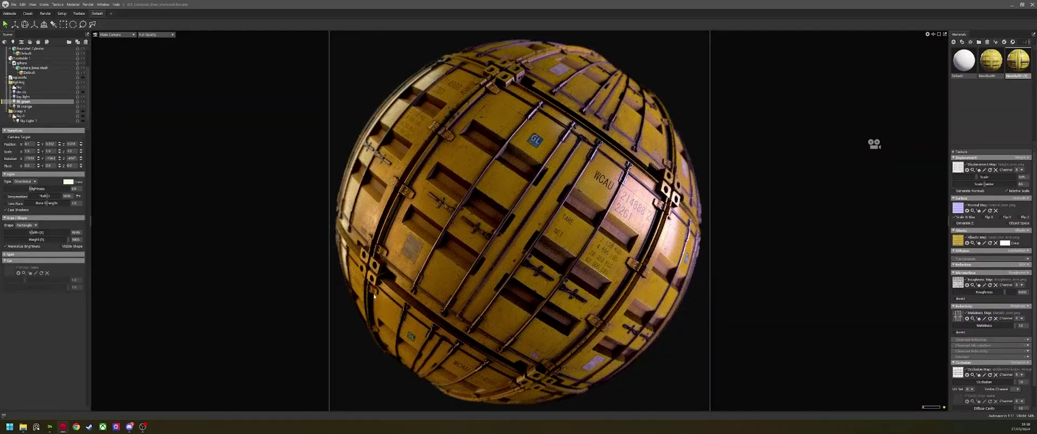
pyautogui.click(82, 92)
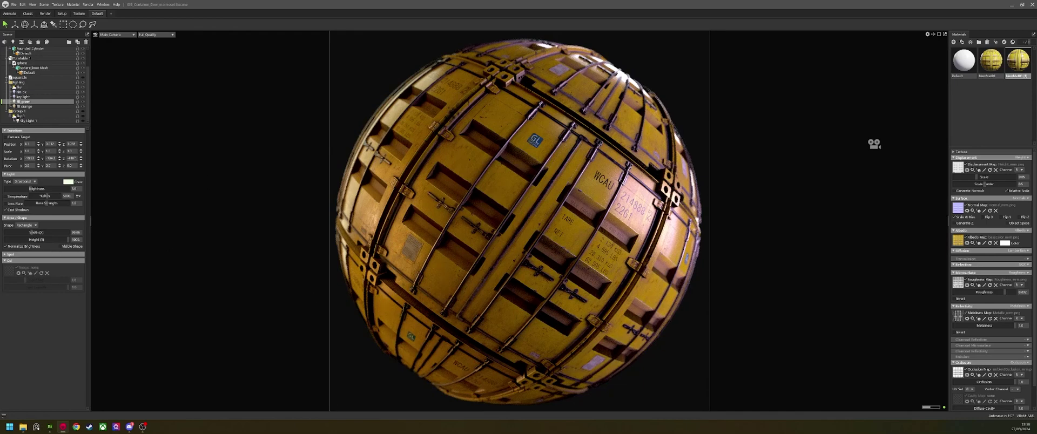
# Step: Delete the four directional lights from the lighting group, leaving only the Sky
pyautogui.click(22, 92)
pyautogui.keyDown('shift'); pyautogui.click(30, 107); pyautogui.keyUp('shift')
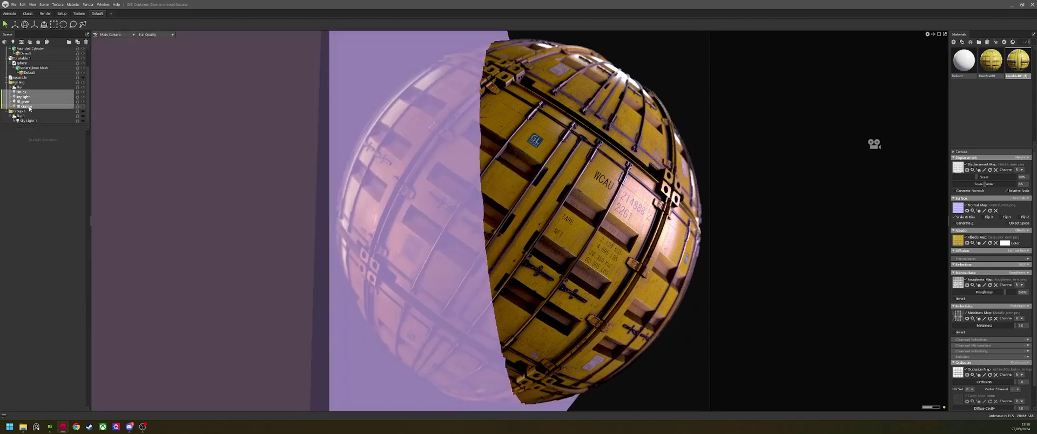
pyautogui.press('Delete')
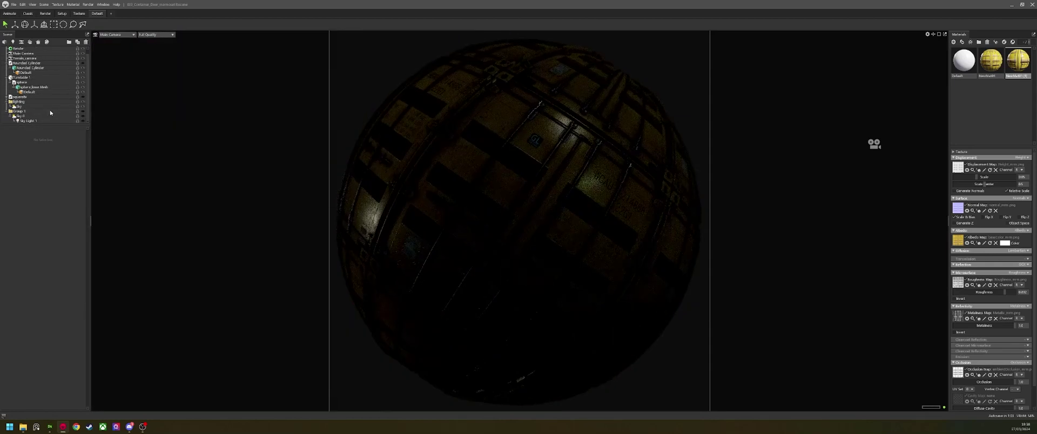
# Step: Inspect the Sky light's settings and its available backdrop modes
pyautogui.click(19, 106)
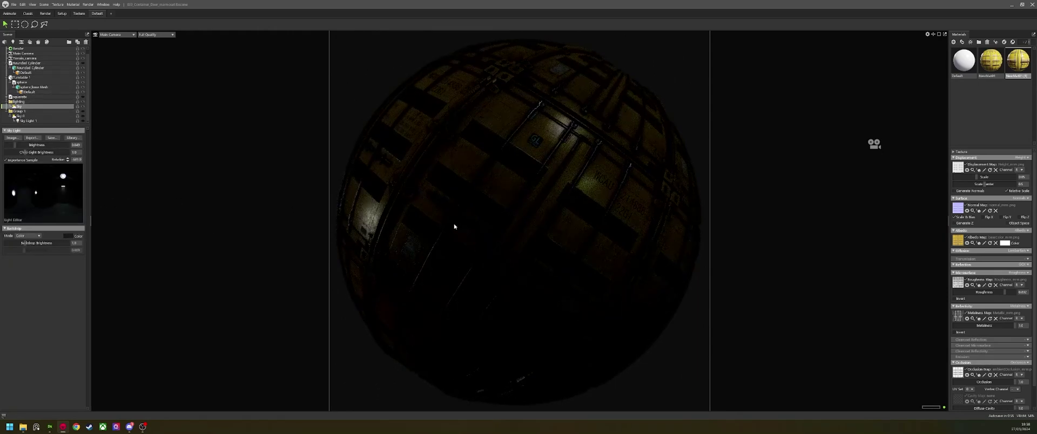
pyautogui.click(34, 235)
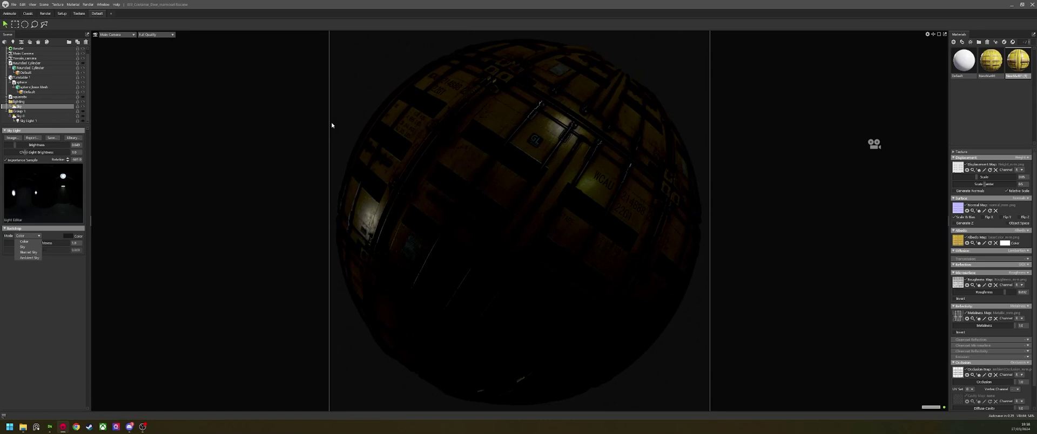
pyautogui.click(22, 97)
pyautogui.click(22, 106)
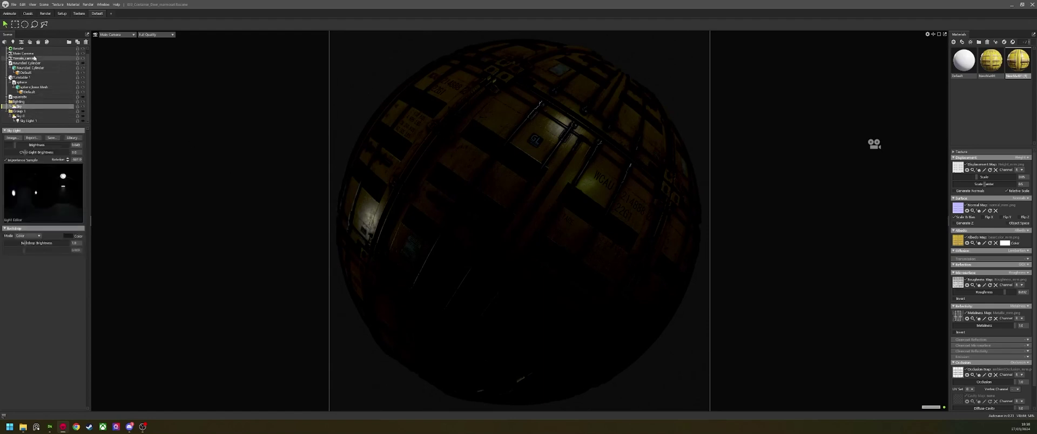
# Step: Try toggling Use Ray Tracing in the render settings, undo it, and reselect the Sky light
pyautogui.click(19, 48)
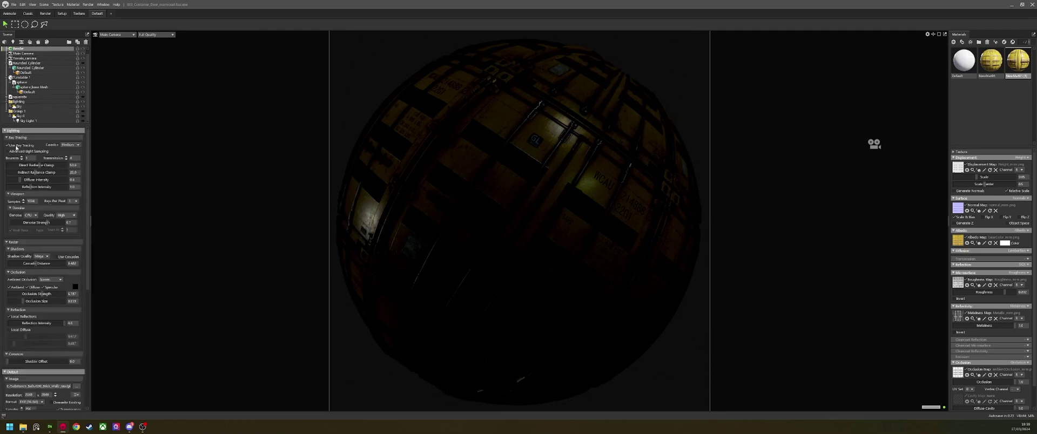
pyautogui.click(16, 146)
pyautogui.hotkey('ctrl', 'z')
pyautogui.click(19, 106)
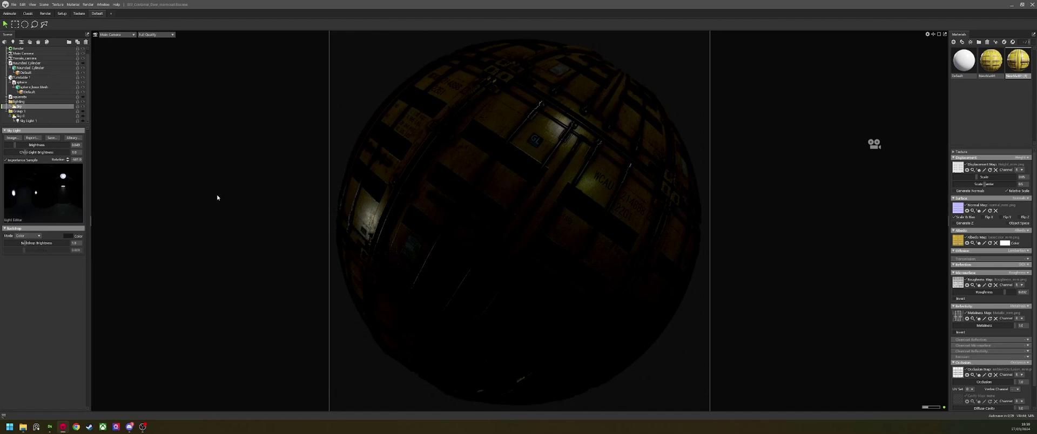
# Step: Add a new light, place it in the lighting group, and set its type to Directional
pyautogui.hotkey('ctrl', 'l')
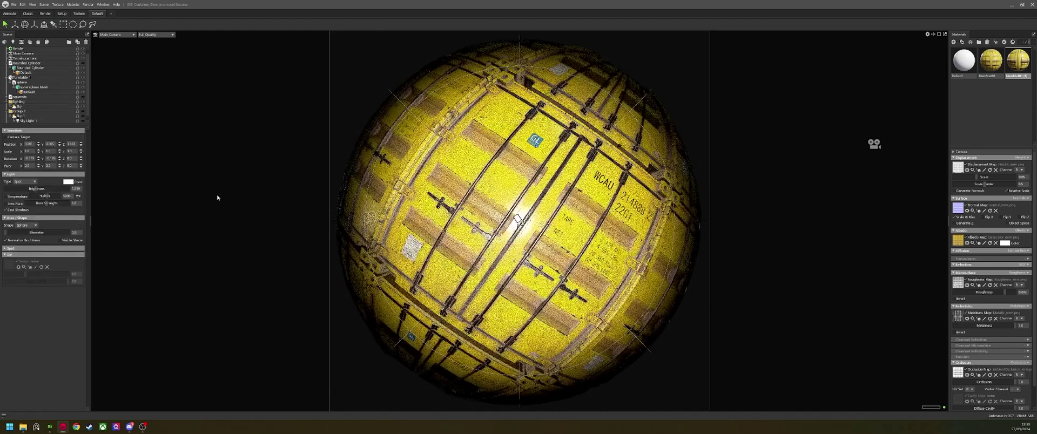
pyautogui.scroll(-1, 29, 98)
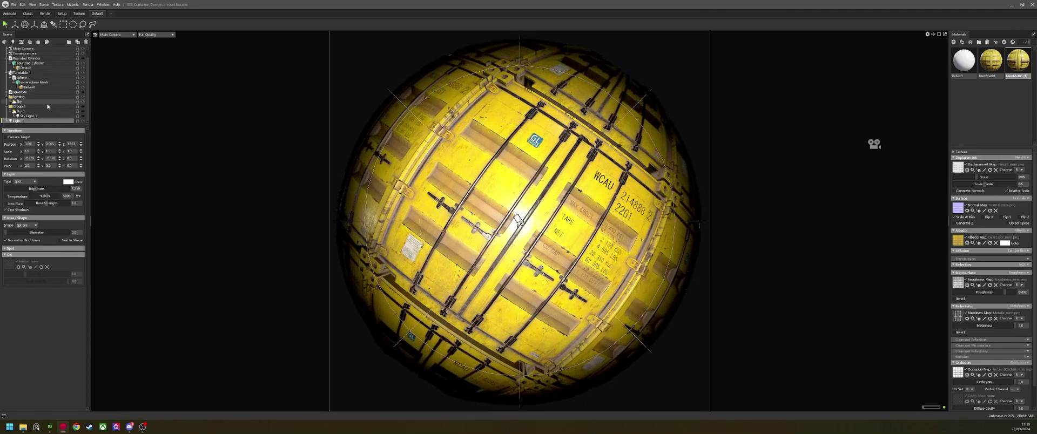
pyautogui.moveTo(29, 98); pyautogui.dragTo(20, 99)
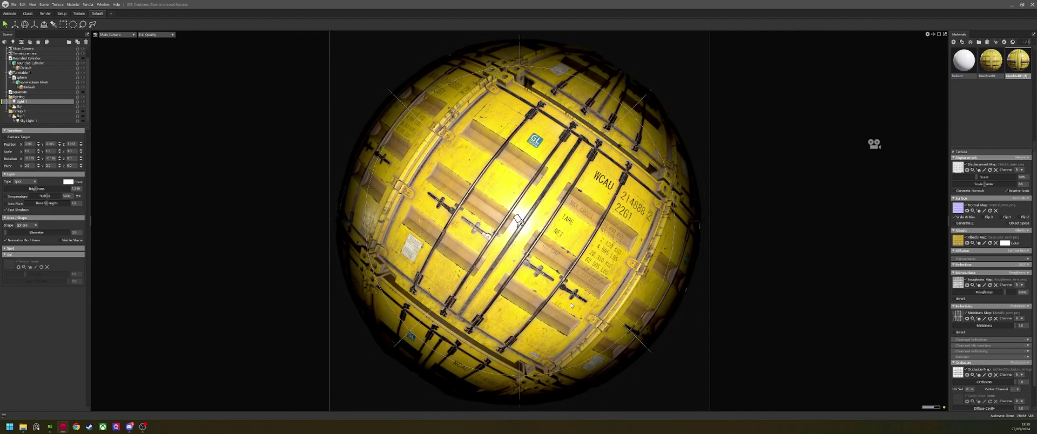
pyautogui.click(16, 131)
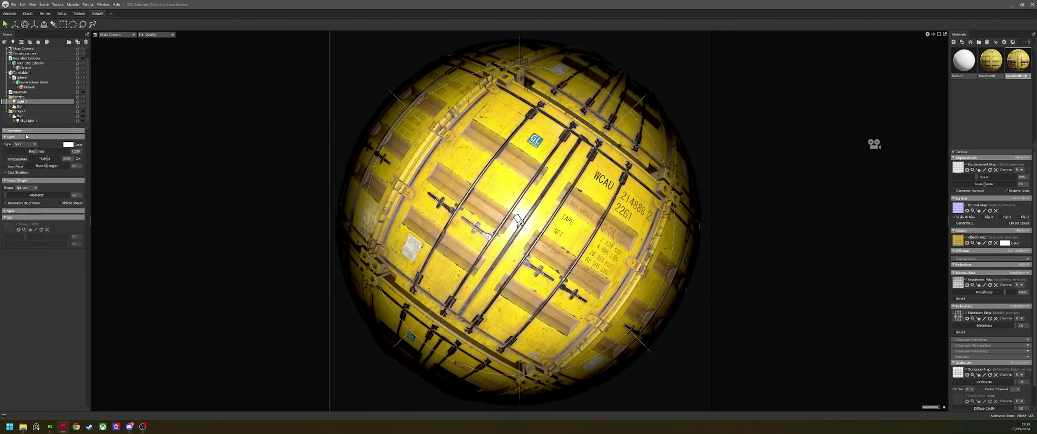
pyautogui.click(24, 144)
pyautogui.click(30, 151)
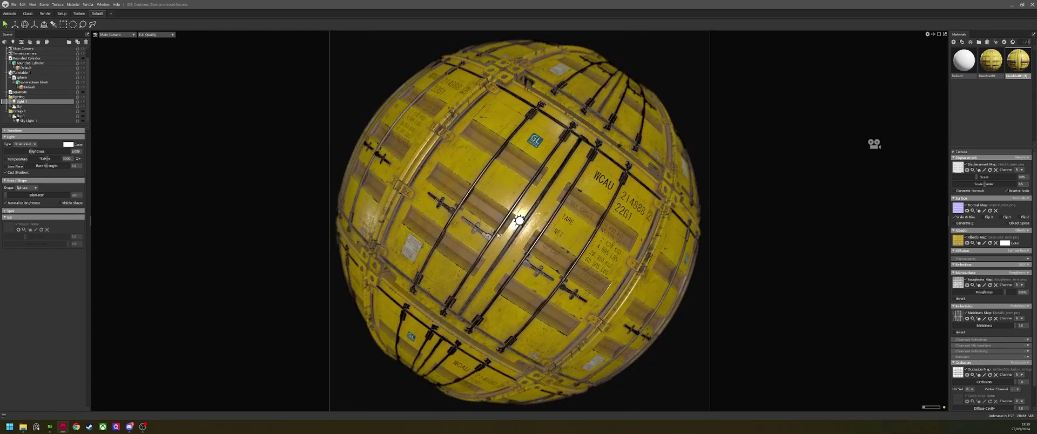
# Step: Rotate the new directional light so it strikes the container sphere from its upper right side
pyautogui.click(24, 24)
pyautogui.moveTo(497, 221); pyautogui.dragTo(541, 241)
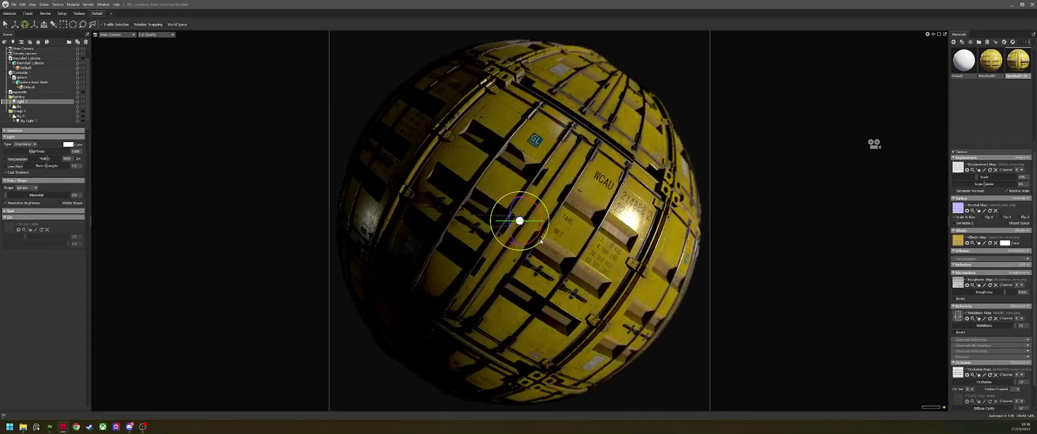
pyautogui.moveTo(520, 191)
pyautogui.mouseDown()
pyautogui.moveTo(505, 220)
pyautogui.moveTo(522, 216)
pyautogui.mouseUp()
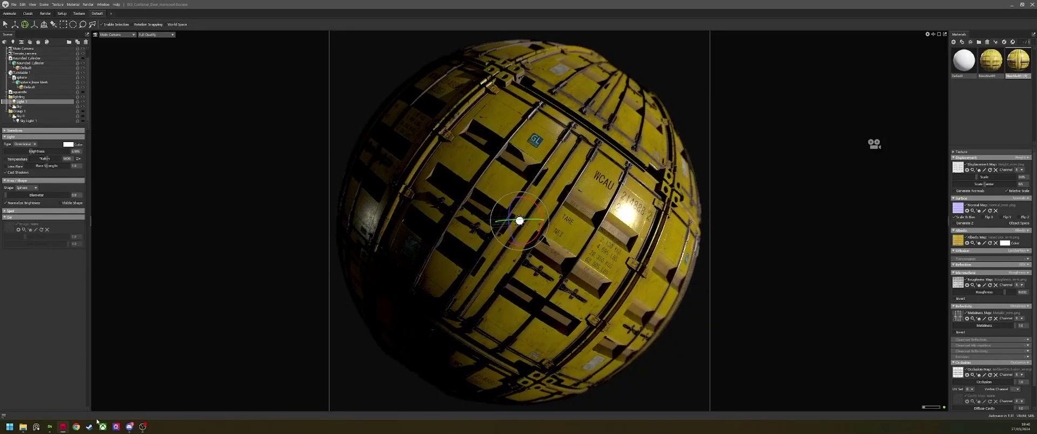
# Step: Switch to Substance 3D Designer and close it, discarding the unsaved changes to the 033_Container_Door package
pyautogui.click(49, 427)
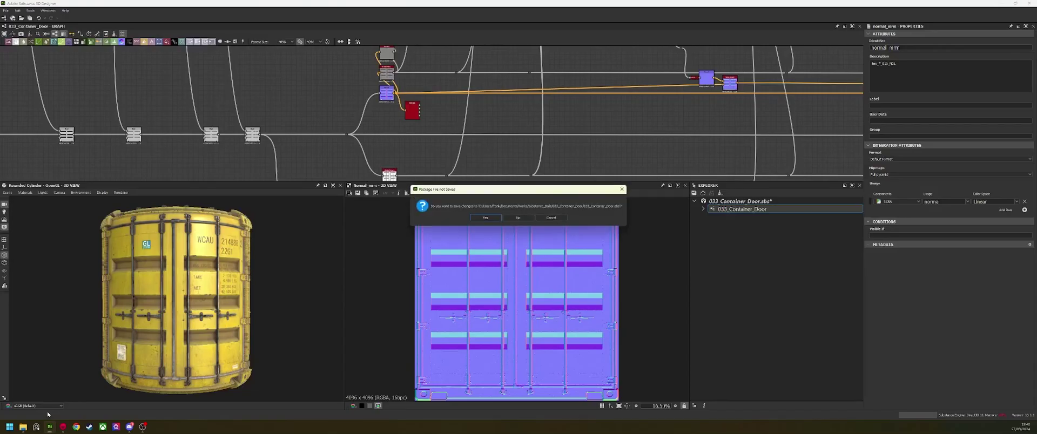
pyautogui.click(527, 218)
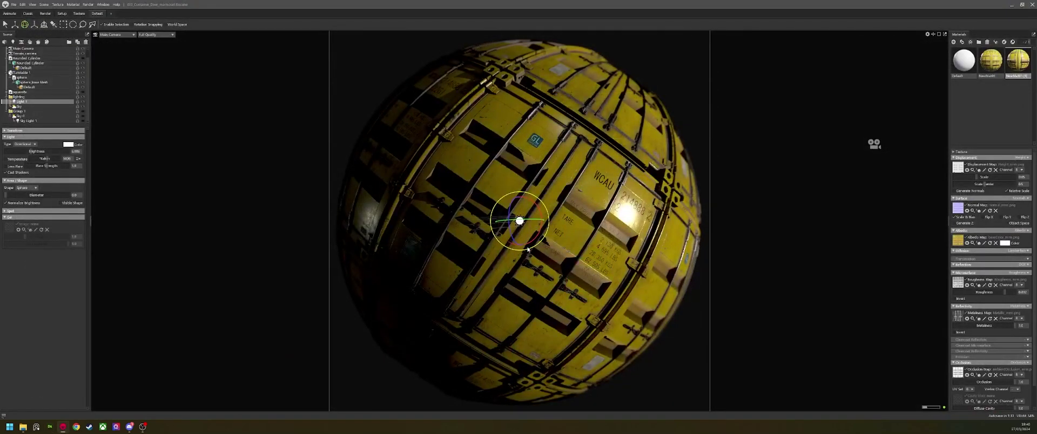
# Step: Adjust the directional light's rotation so its highlight falls on the upper right container door lettering
pyautogui.moveTo(548, 235); pyautogui.dragTo(517, 198)
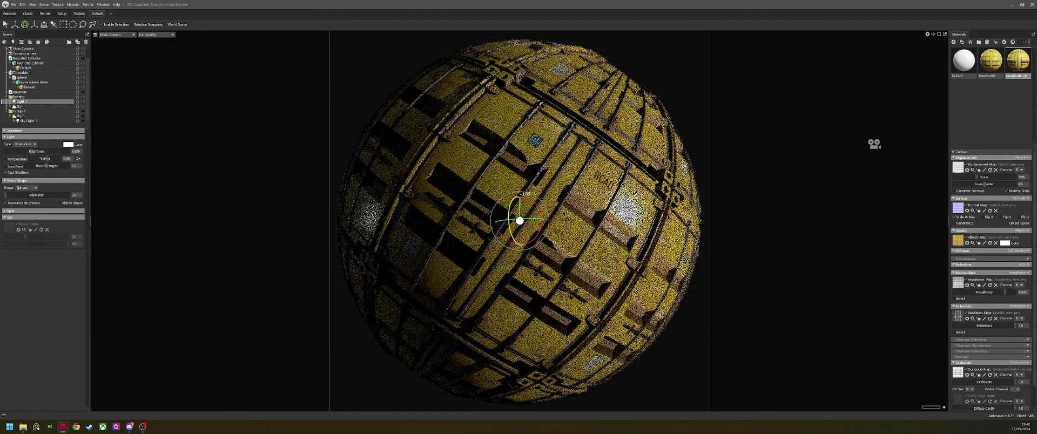
pyautogui.moveTo(532, 226); pyautogui.dragTo(519, 221)
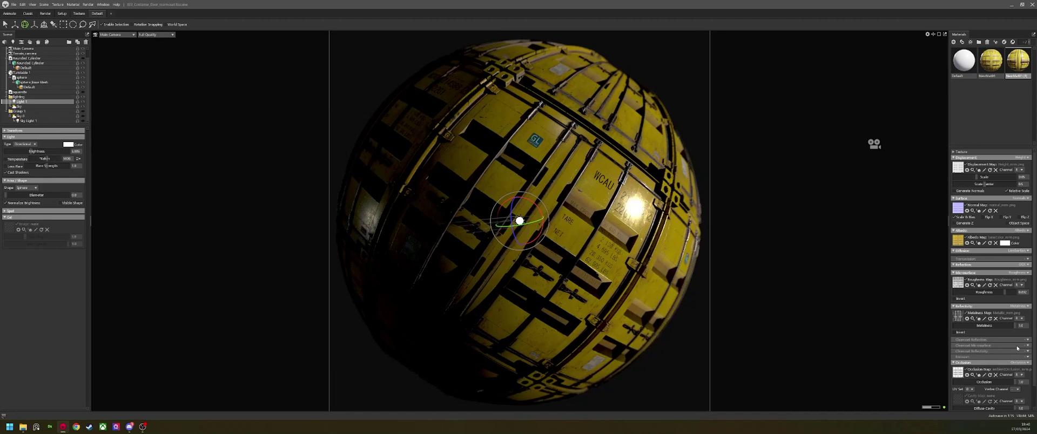
# Step: Select the first yellow container material and raise its Roughness value
pyautogui.click(991, 61)
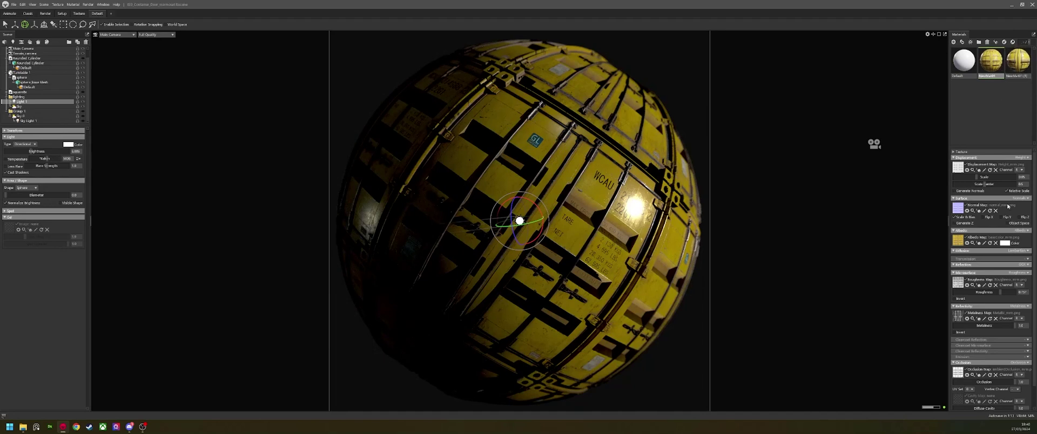
pyautogui.scroll(-1, 1000, 338)
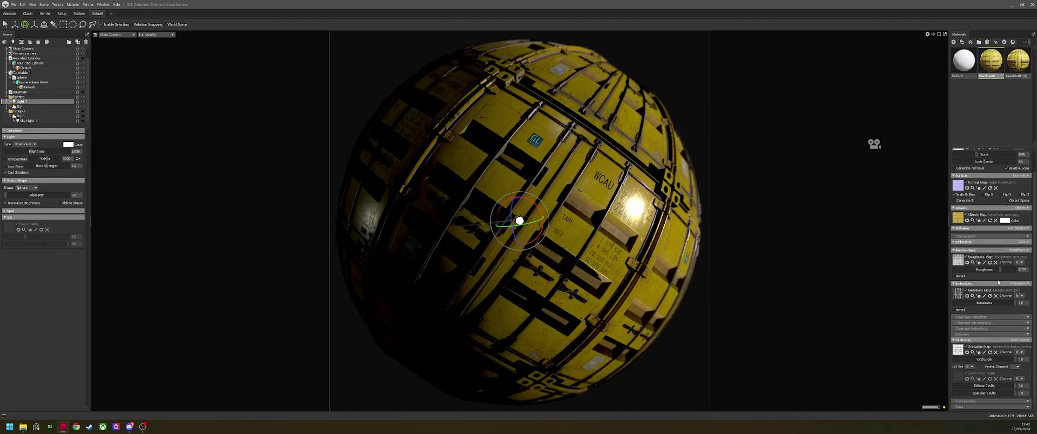
pyautogui.moveTo(1006, 270)
pyautogui.mouseDown()
pyautogui.moveTo(1024, 269)
pyautogui.moveTo(1007, 270)
pyautogui.mouseUp()
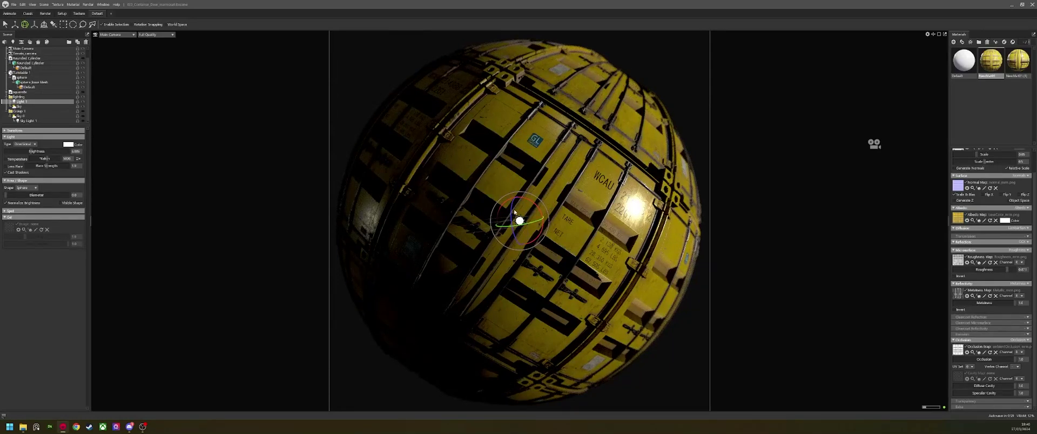
# Step: Rotate the directional light further to the side so the sphere's left half falls into shadow
pyautogui.moveTo(520, 220)
pyautogui.mouseDown()
pyautogui.moveTo(511, 210)
pyautogui.moveTo(505, 221)
pyautogui.moveTo(543, 207)
pyautogui.moveTo(541, 222)
pyautogui.mouseUp()
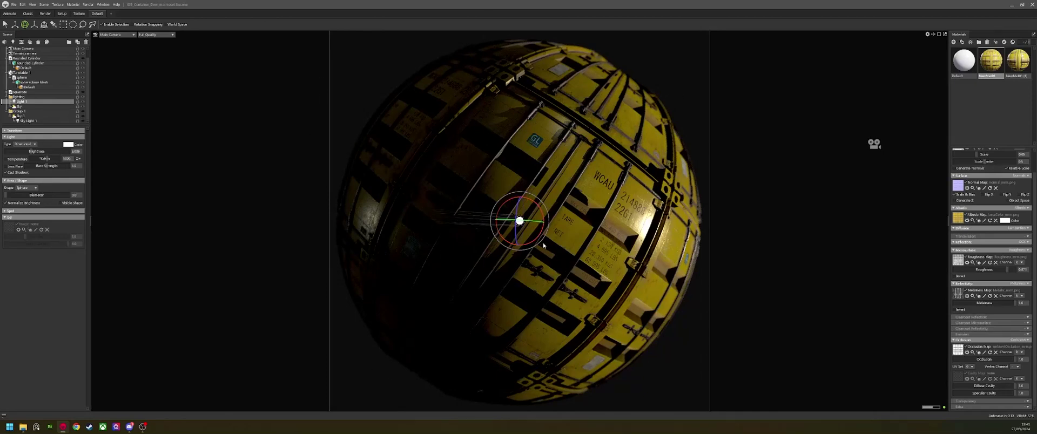
pyautogui.moveTo(543, 242); pyautogui.dragTo(532, 252)
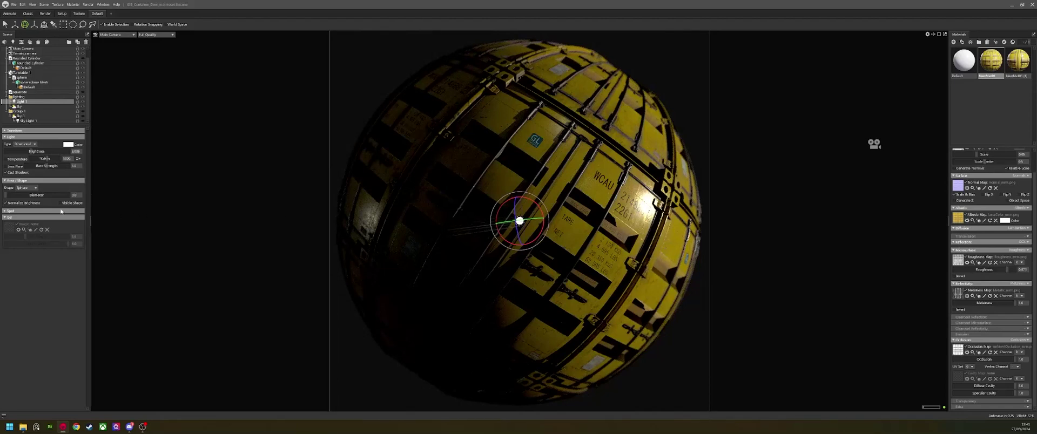
# Step: Try a larger diameter for the directional light's Sphere shape
pyautogui.click(27, 188)
pyautogui.click(32, 188)
pyautogui.moveTo(30, 194)
pyautogui.mouseDown()
pyautogui.moveTo(54, 196)
pyautogui.moveTo(19, 197)
pyautogui.moveTo(29, 201)
pyautogui.mouseUp()
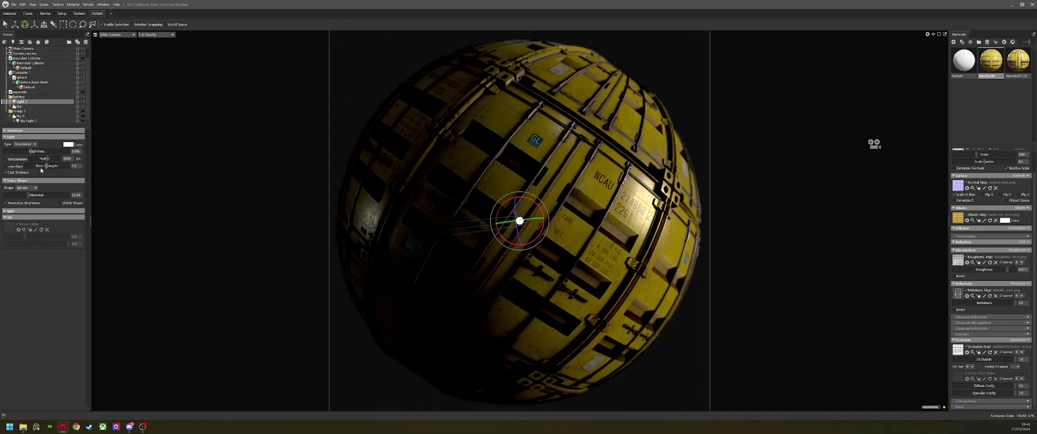
# Step: Change the light's shape to Rectangle, enlarge its width and height, and rotate the light to refine its angle
pyautogui.click(33, 189)
pyautogui.click(54, 201)
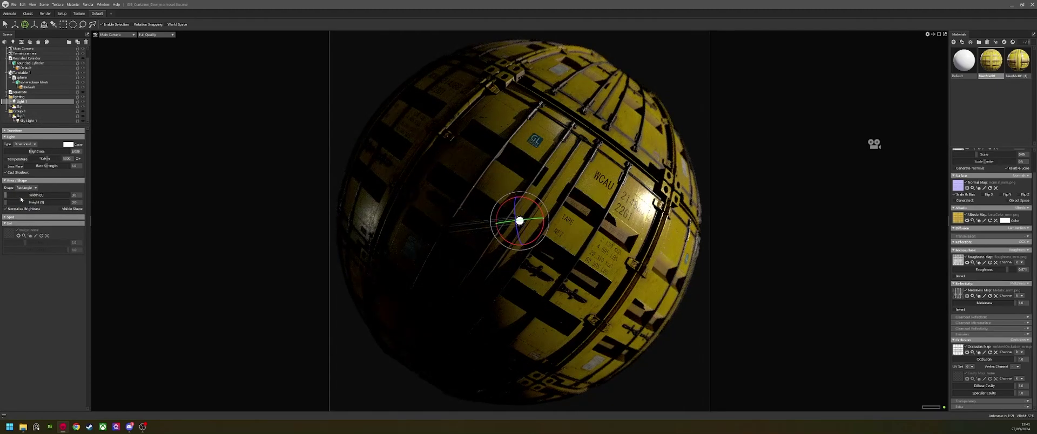
pyautogui.moveTo(21, 196)
pyautogui.mouseDown()
pyautogui.moveTo(32, 202)
pyautogui.moveTo(23, 202)
pyautogui.mouseUp()
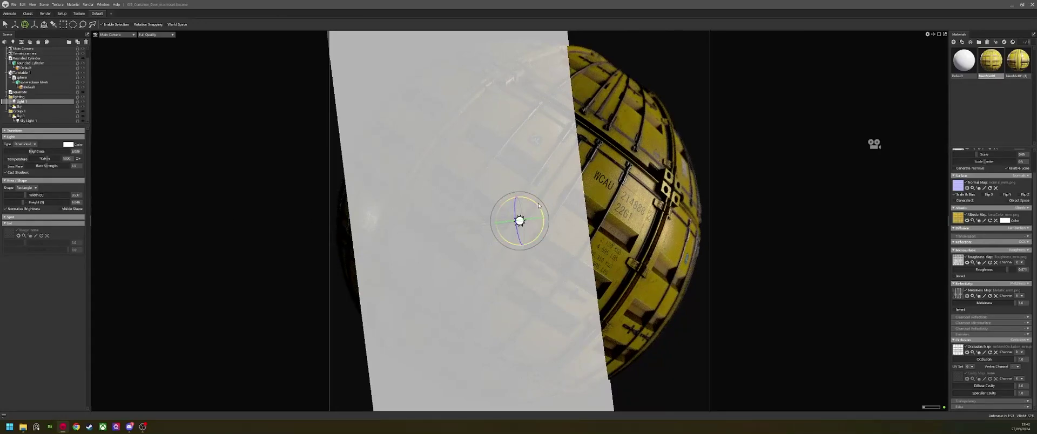
pyautogui.moveTo(532, 206); pyautogui.dragTo(526, 222)
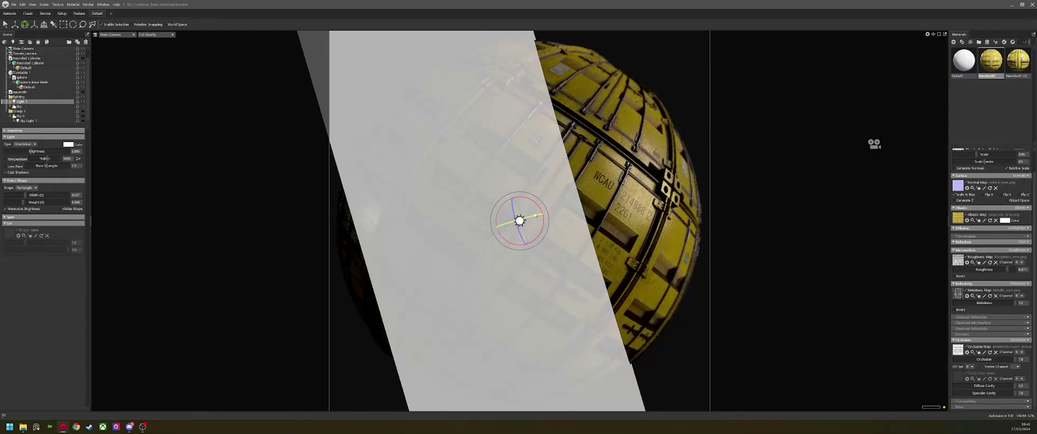
pyautogui.click(803, 187)
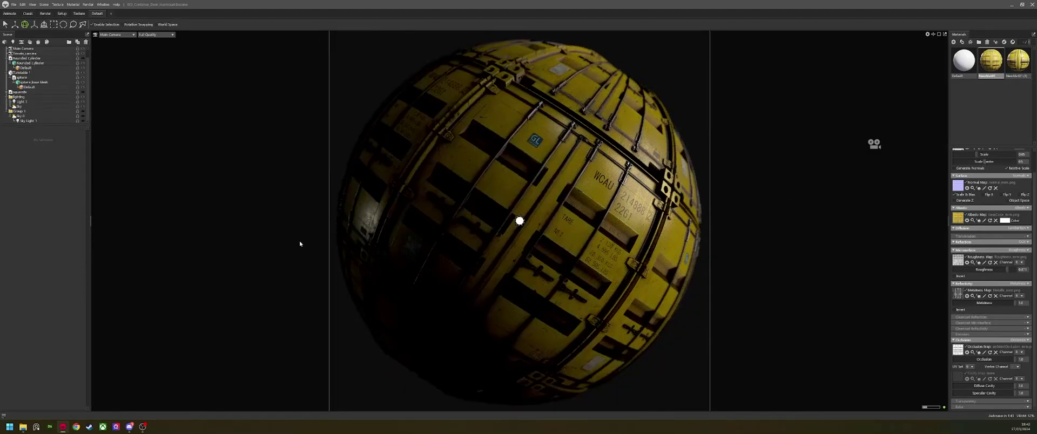
# Step: Set the directional light's brightness to 6.3 and view the sphere with the light deselected
pyautogui.click(39, 102)
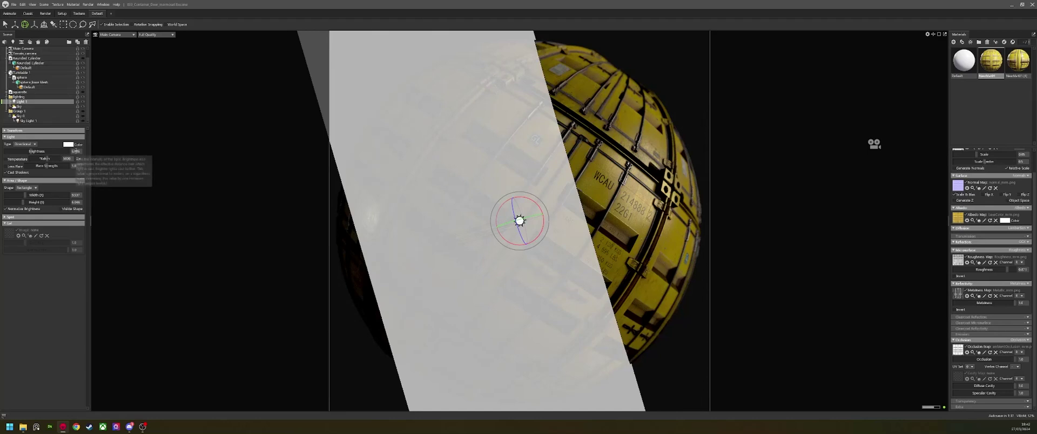
pyautogui.click(76, 151)
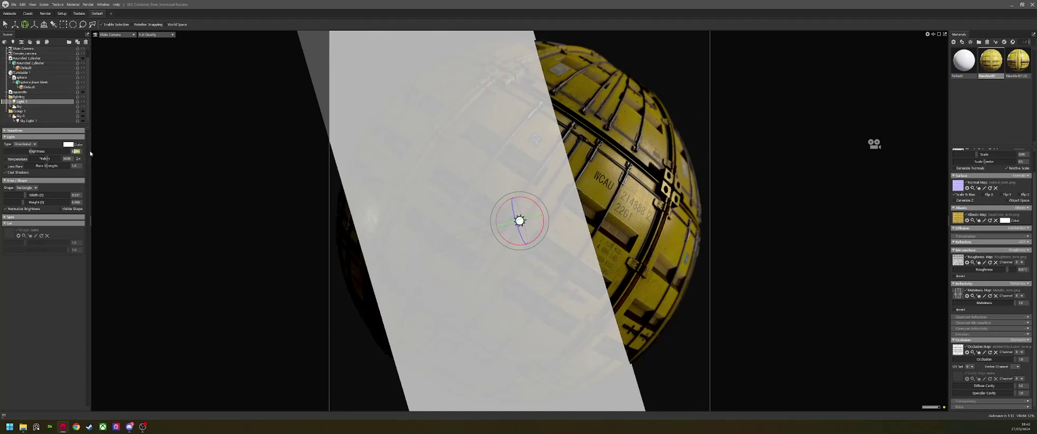
pyautogui.write('6.3')
pyautogui.press('Return')
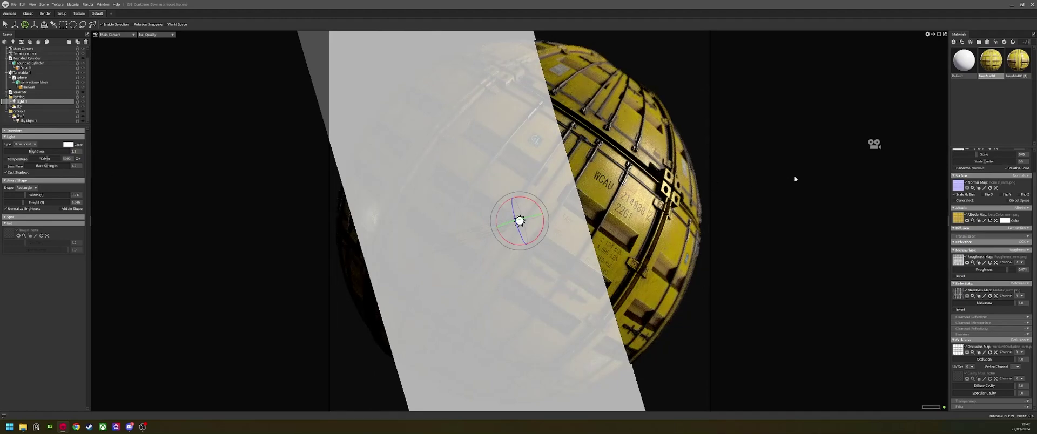
pyautogui.click(793, 188)
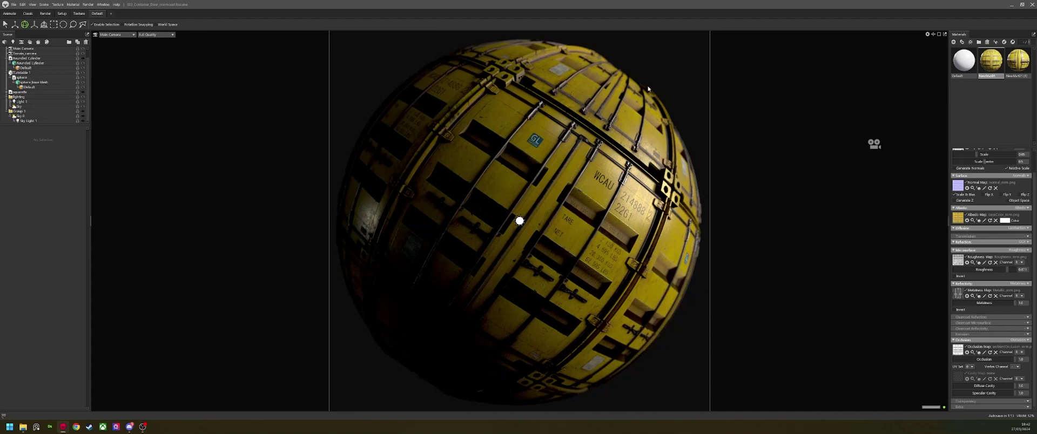
# Step: Rename the directional light as Key light
pyautogui.click(24, 102)
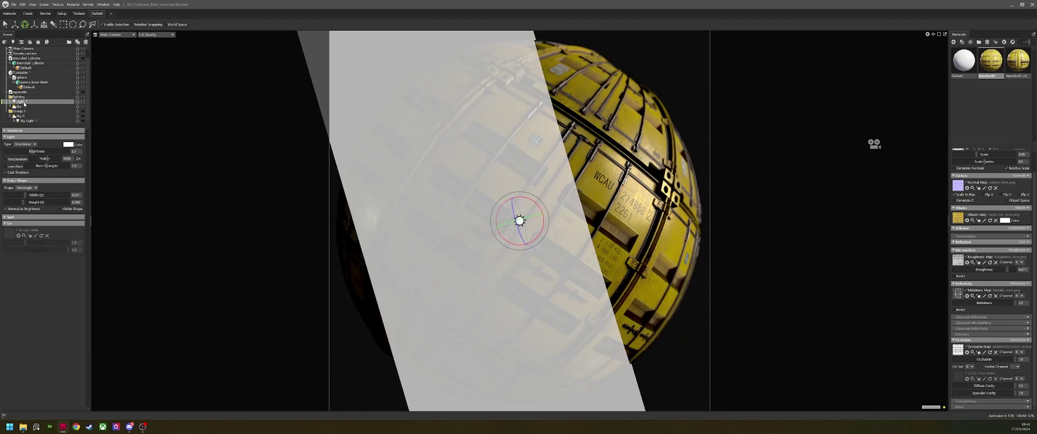
pyautogui.doubleClick(22, 102)
pyautogui.write('Key light')
pyautogui.press('Return')
# Step: Duplicate the key light and rename the copy as fill_01
pyautogui.hotkey('ctrl', 'd')
pyautogui.click(30, 106)
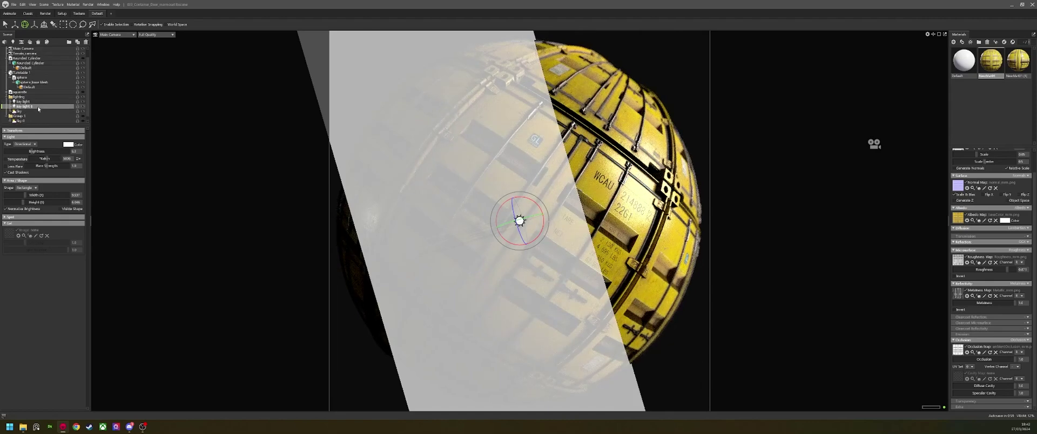
pyautogui.doubleClick(29, 107)
pyautogui.write('fil')
pyautogui.write('l_01')
pyautogui.press('Return')
# Step: Reduce the fill light's width and height to 0 and rotate it to illuminate the sphere's lower left side
pyautogui.moveTo(25, 195); pyautogui.dragTo(2, 205)
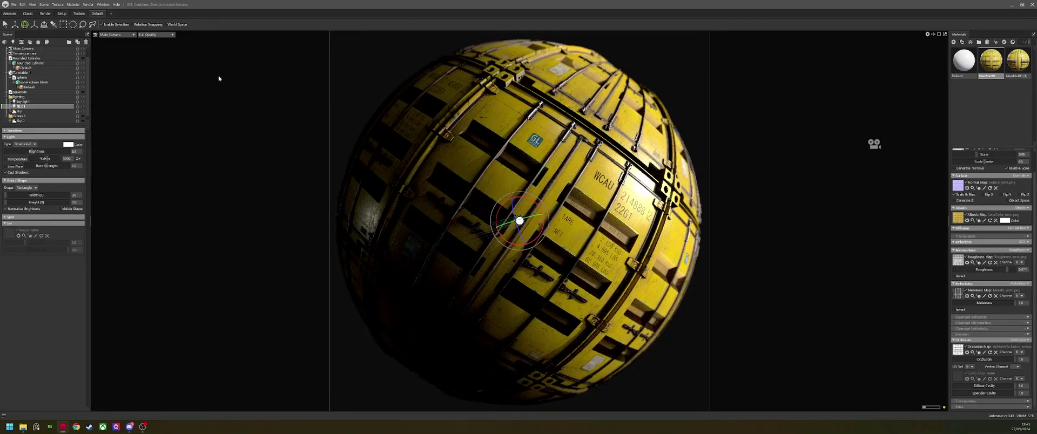
pyautogui.moveTo(535, 218); pyautogui.dragTo(448, 259)
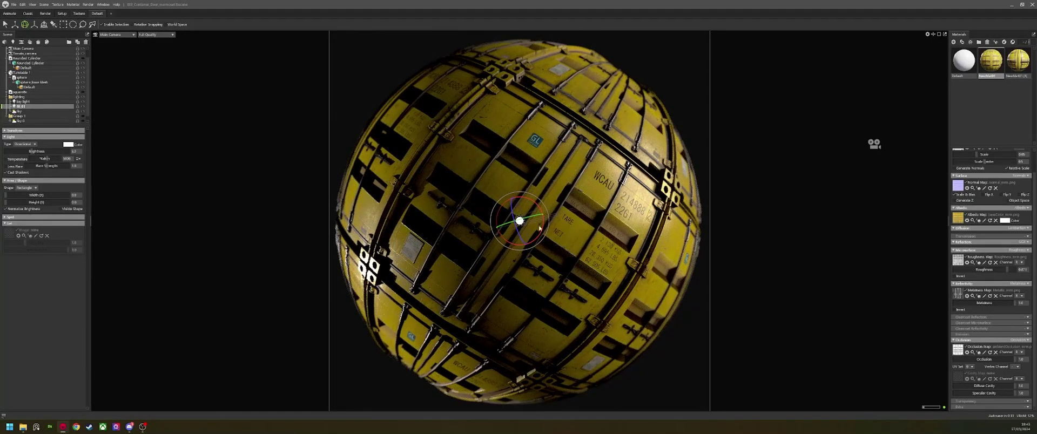
pyautogui.moveTo(548, 228); pyautogui.dragTo(526, 210)
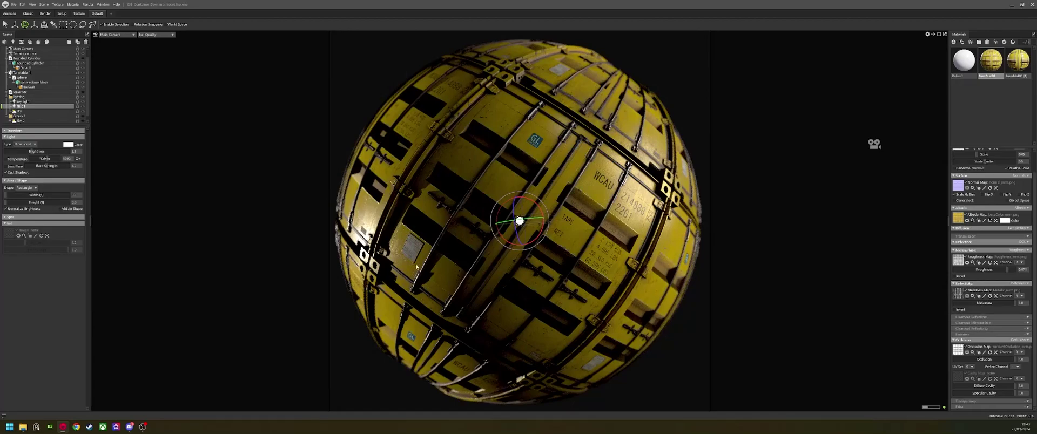
pyautogui.scroll(4, 381, 256)
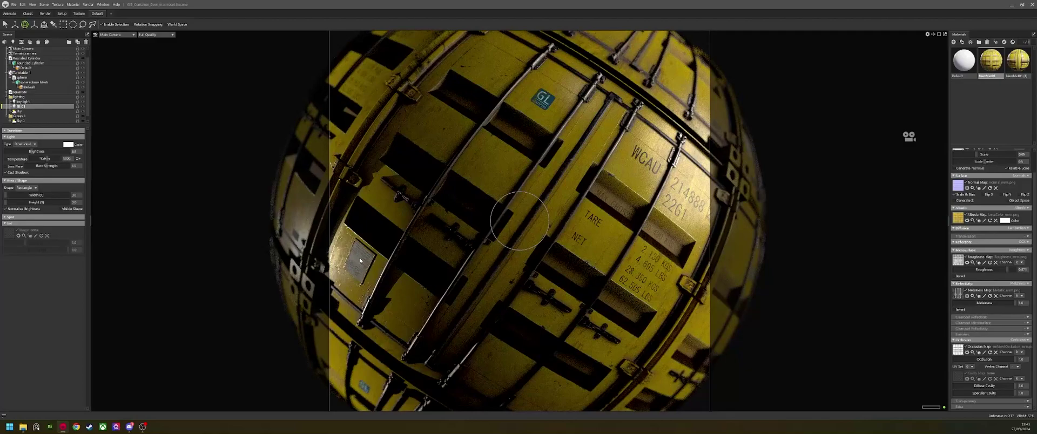
pyautogui.scroll(-5, 360, 260)
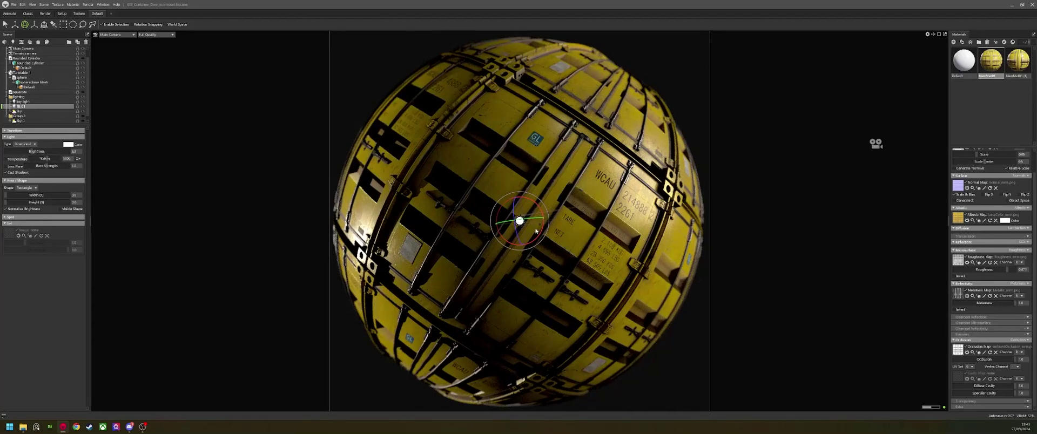
pyautogui.moveTo(539, 219)
pyautogui.mouseDown()
pyautogui.moveTo(527, 221)
pyautogui.moveTo(537, 220)
pyautogui.mouseUp()
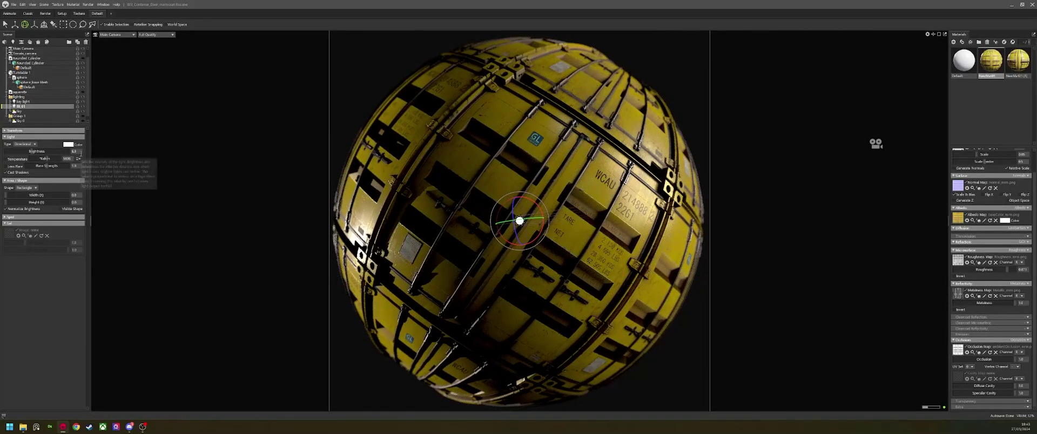
# Step: Lower the fill light's brightness slightly and fine-tune its rotation
pyautogui.press('BackSpace')
pyautogui.write('2')
pyautogui.press('Return')
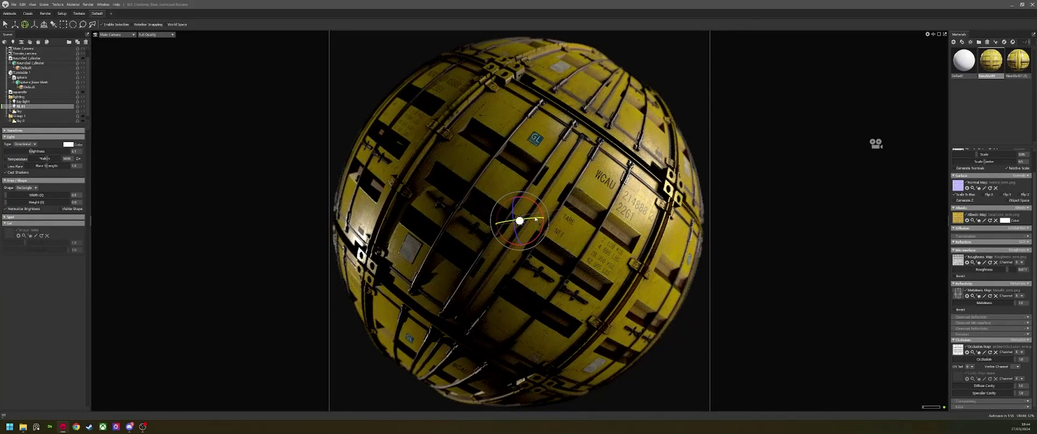
pyautogui.moveTo(532, 219); pyautogui.dragTo(517, 222)
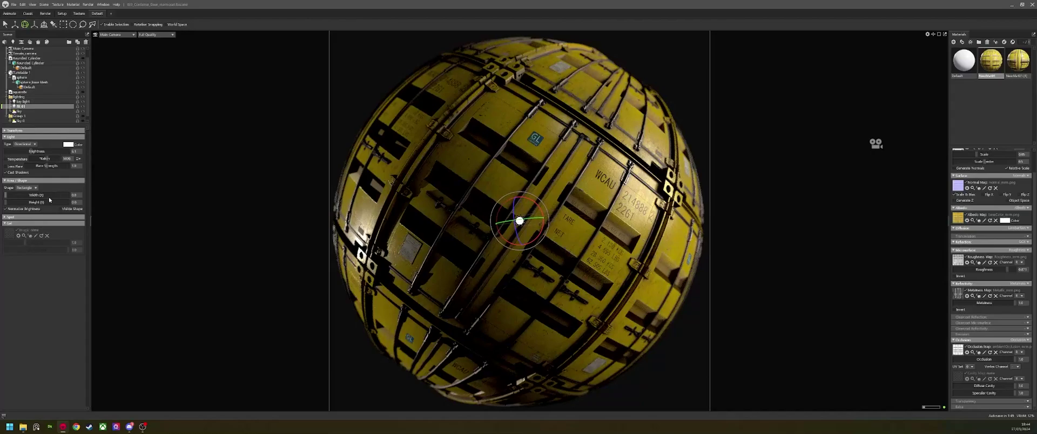
# Step: Enlarge the fill light's rectangular width and height to soften it, and view the sphere with the light deselected
pyautogui.moveTo(12, 195)
pyautogui.mouseDown()
pyautogui.moveTo(28, 195)
pyautogui.moveTo(22, 202)
pyautogui.mouseUp()
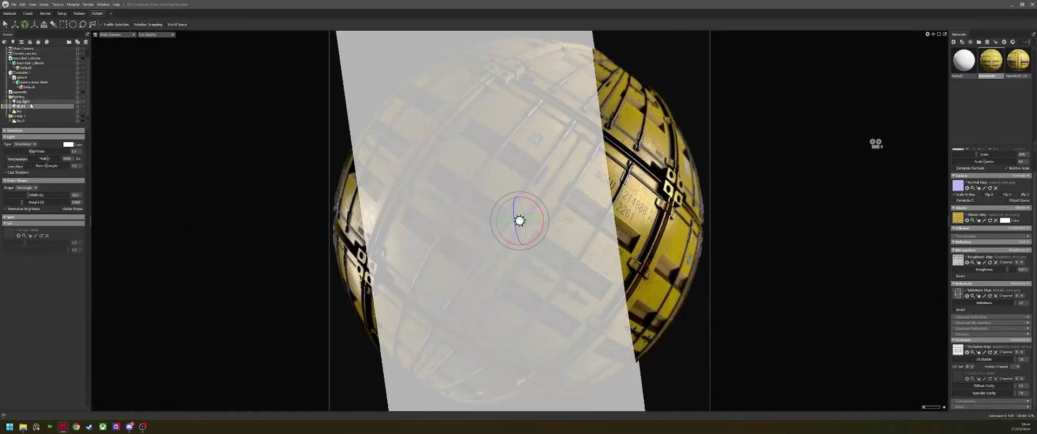
pyautogui.click(28, 97)
pyautogui.click(824, 260)
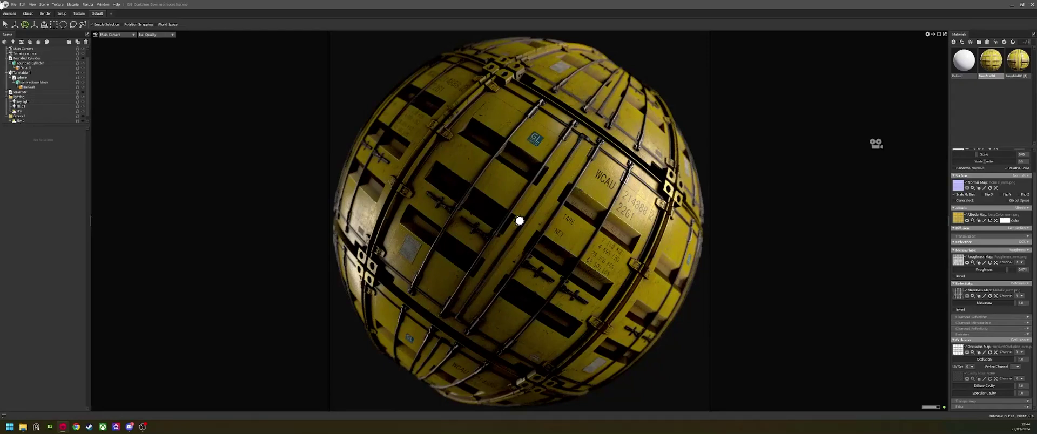
# Step: Duplicate the fill_01 light and rename the copy as fill_02
pyautogui.scroll(-1, 33, 106)
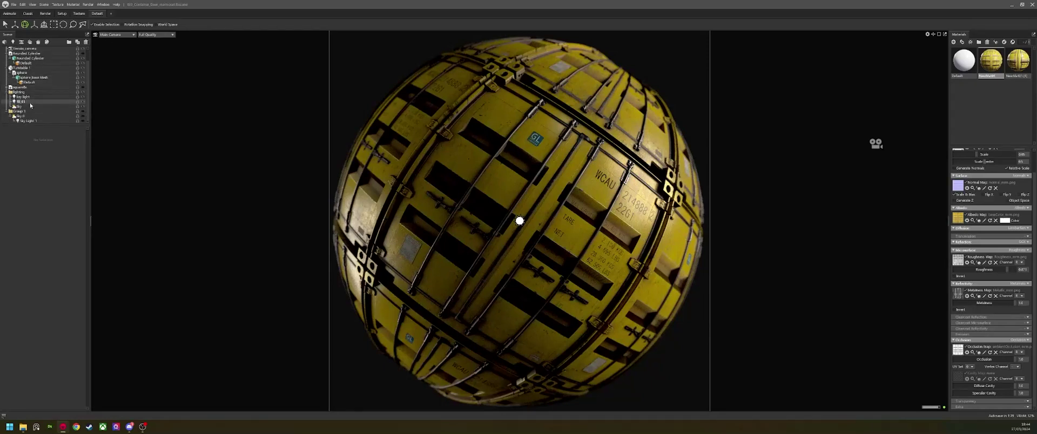
pyautogui.click(46, 102)
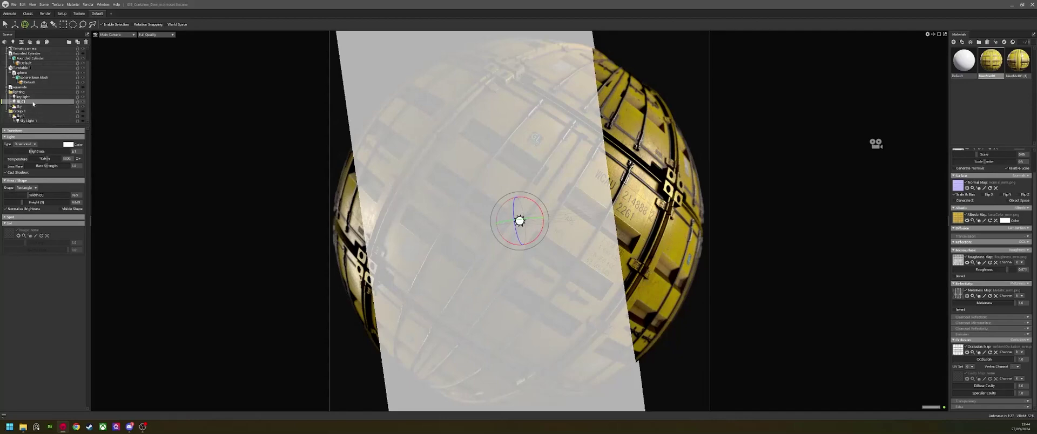
pyautogui.hotkey('ctrl', 'd')
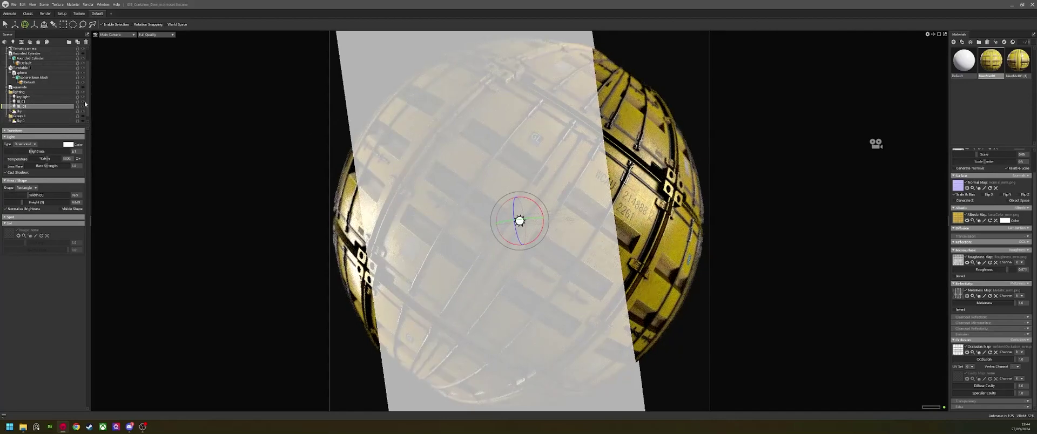
pyautogui.doubleClick(24, 107)
pyautogui.write('2')
pyautogui.press('Return')
# Step: Reduce the fill_02 light's width and height to 0 and rotate it to illuminate the sphere's upper left side
pyautogui.moveTo(519, 220); pyautogui.dragTo(520, 221)
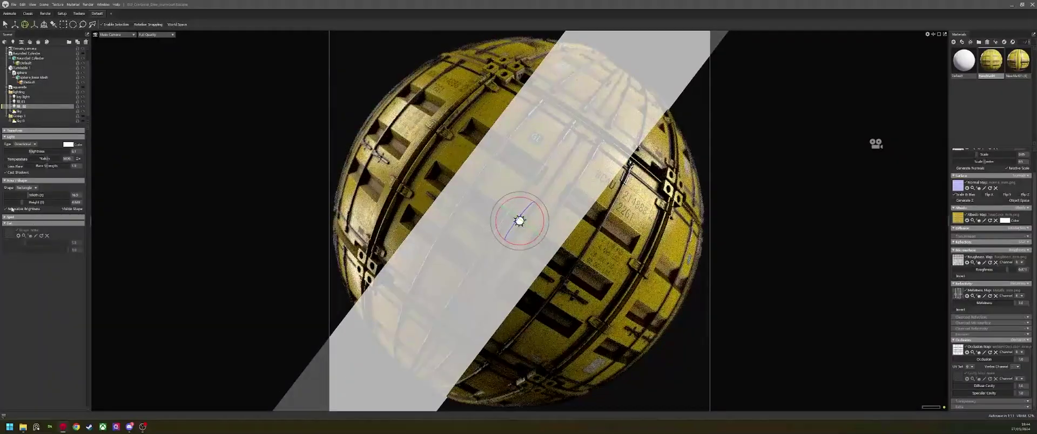
pyautogui.moveTo(27, 195); pyautogui.dragTo(3, 202)
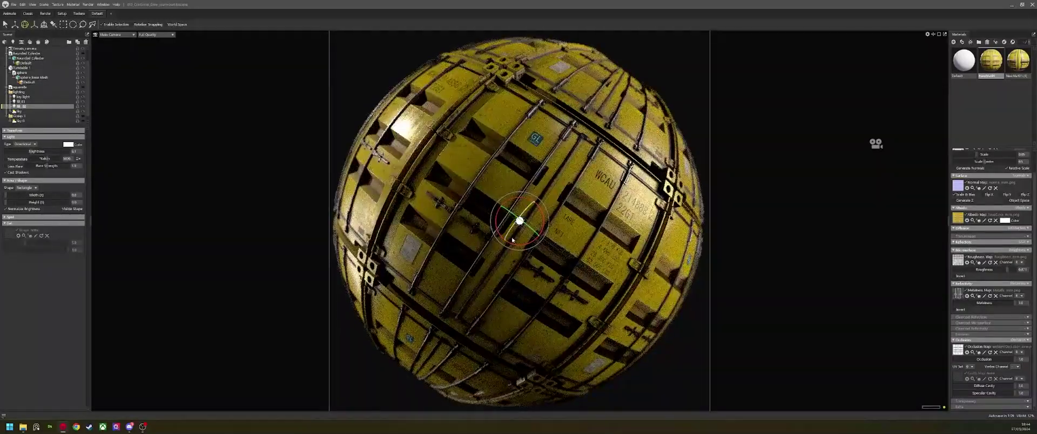
pyautogui.moveTo(519, 221); pyautogui.dragTo(520, 221)
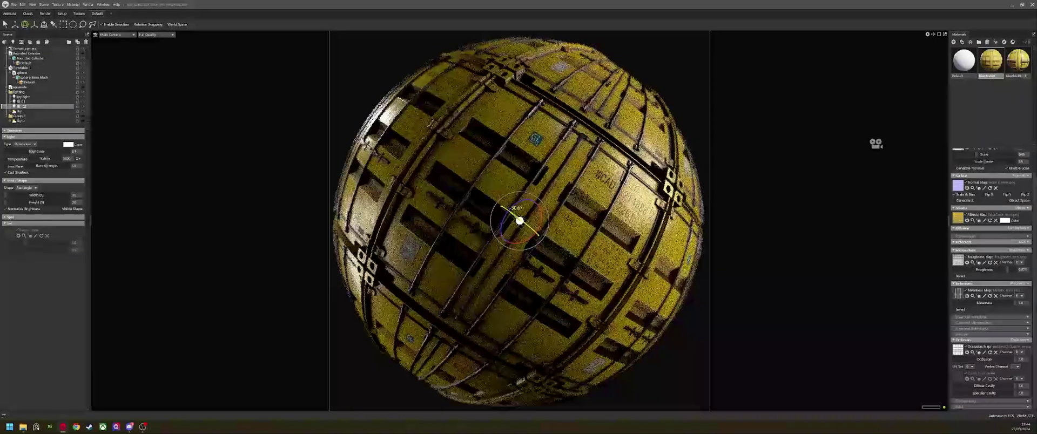
# Step: Turn off depth of field on the main camera
pyautogui.scroll(1, 18, 56)
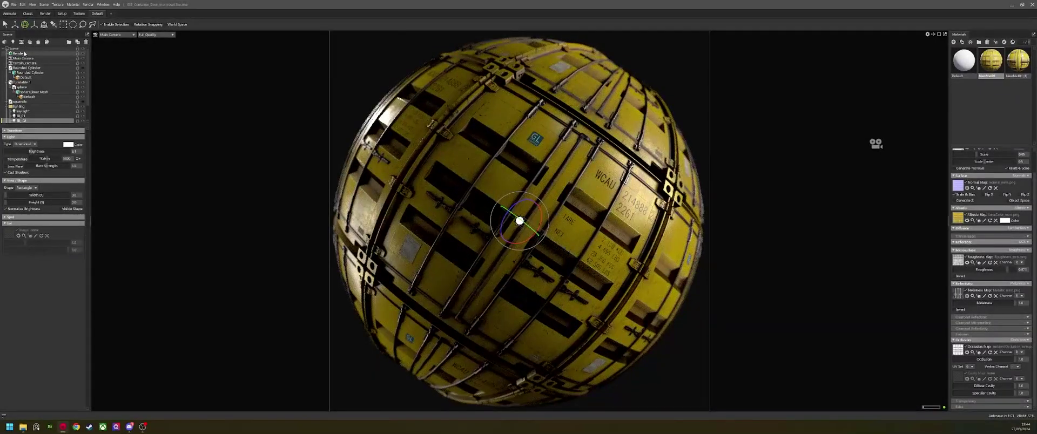
pyautogui.click(25, 54)
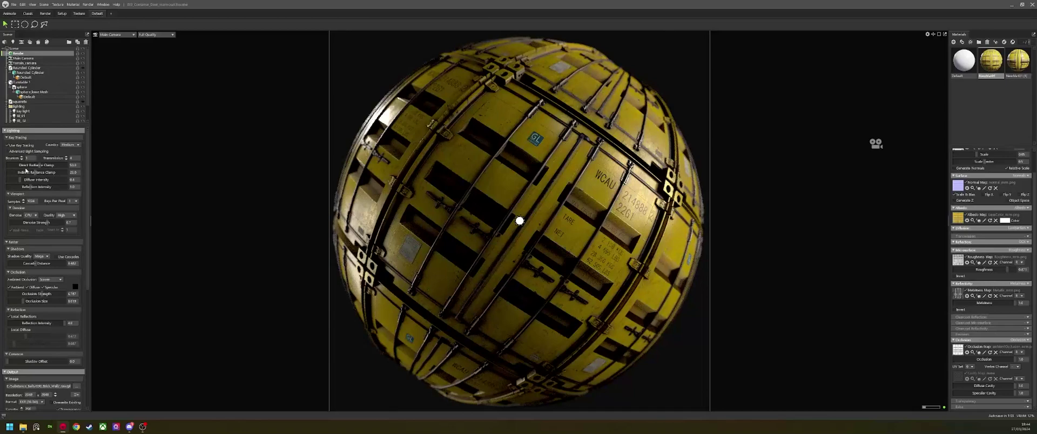
pyautogui.click(23, 58)
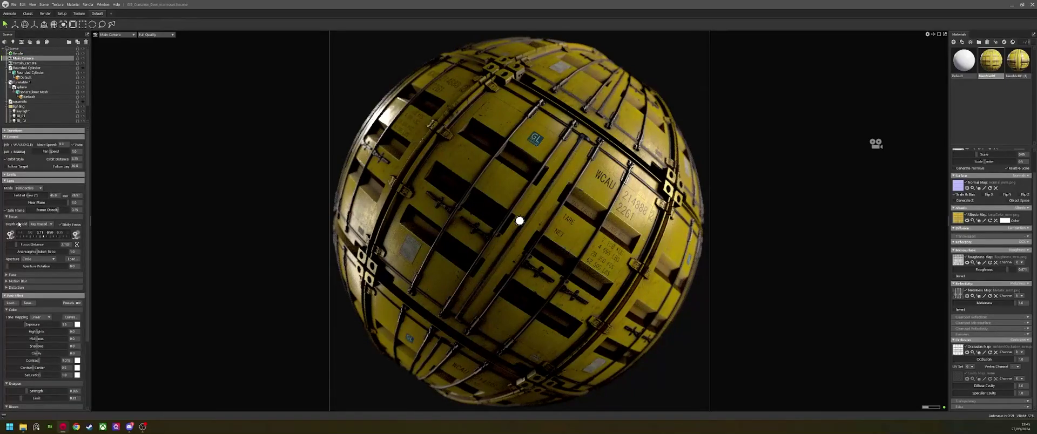
pyautogui.click(41, 223)
pyautogui.click(41, 229)
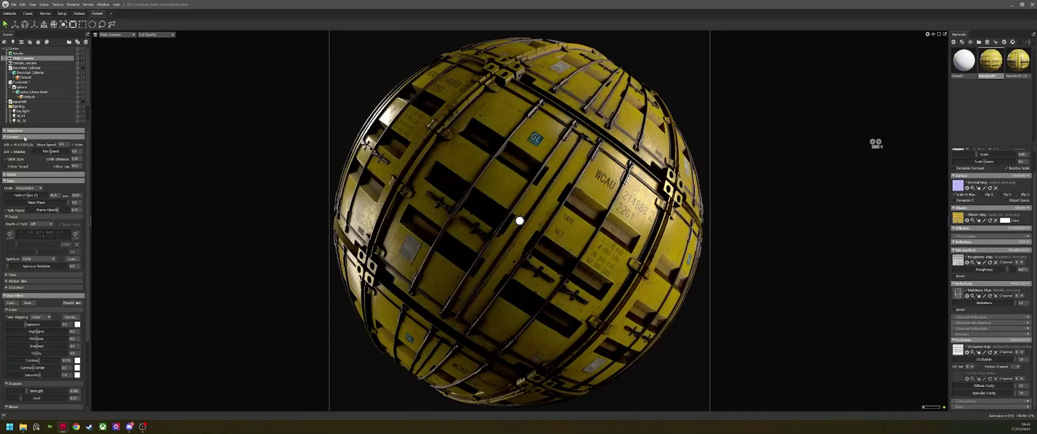
# Step: Fine-tune the rotation of the fill_02 light around several axes to refine the light along the sphere's upper left side
pyautogui.scroll(-2, 27, 103)
pyautogui.click(25, 97)
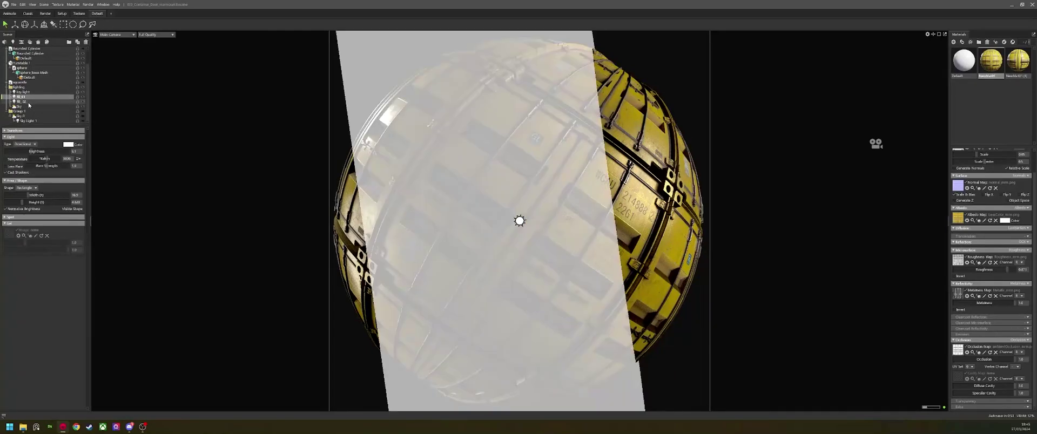
pyautogui.click(24, 102)
pyautogui.press('e')
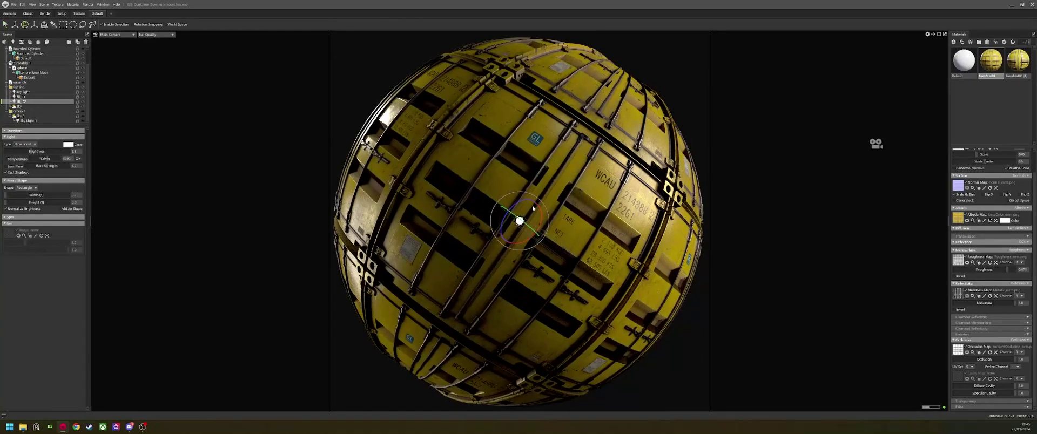
pyautogui.moveTo(523, 193); pyautogui.dragTo(526, 193)
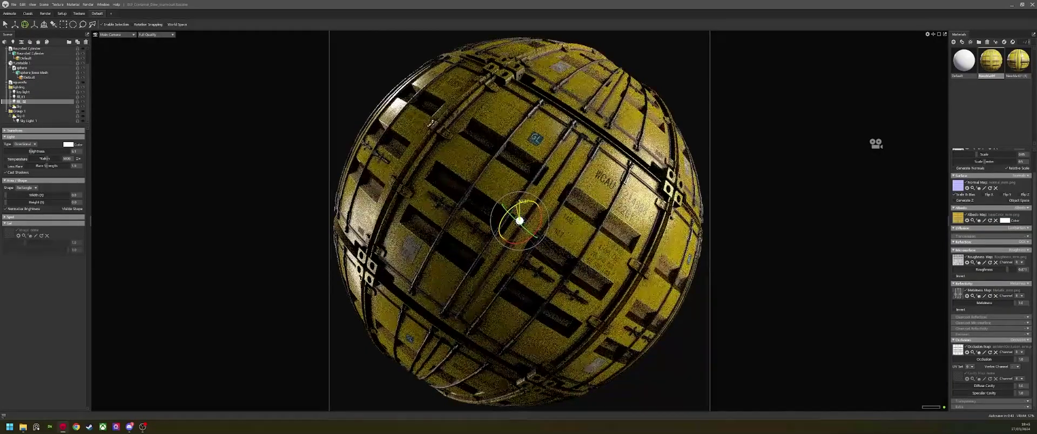
pyautogui.moveTo(514, 206); pyautogui.dragTo(511, 210)
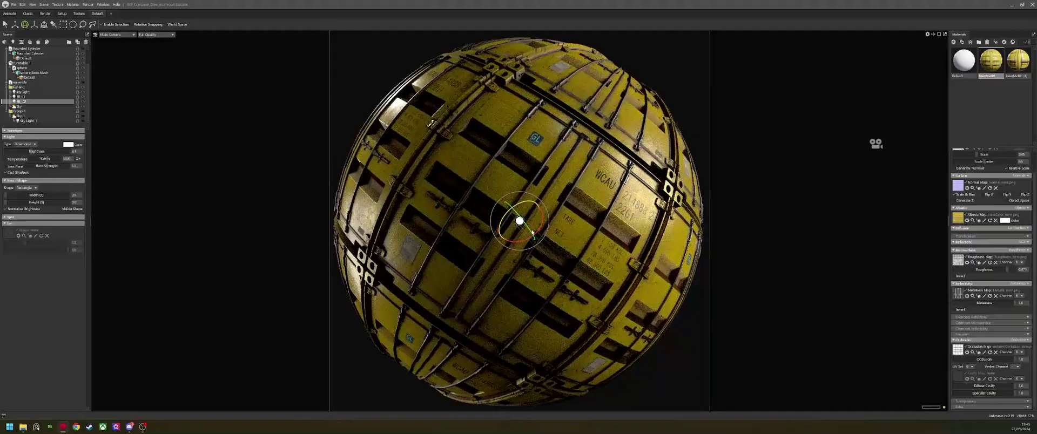
pyautogui.moveTo(532, 233); pyautogui.dragTo(530, 241)
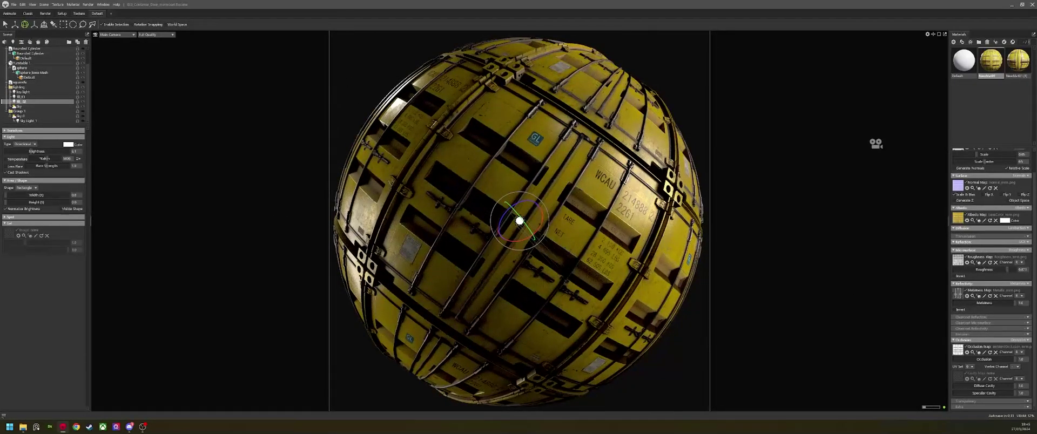
# Step: Enlarge the fill_02 light's rectangular width and height to soften it, and view the sphere with the light deselected
pyautogui.click(12, 195)
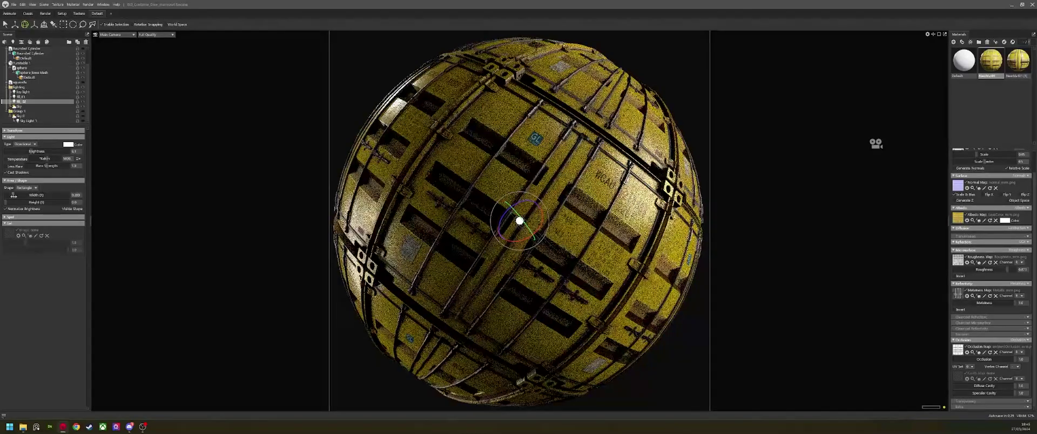
pyautogui.click(12, 202)
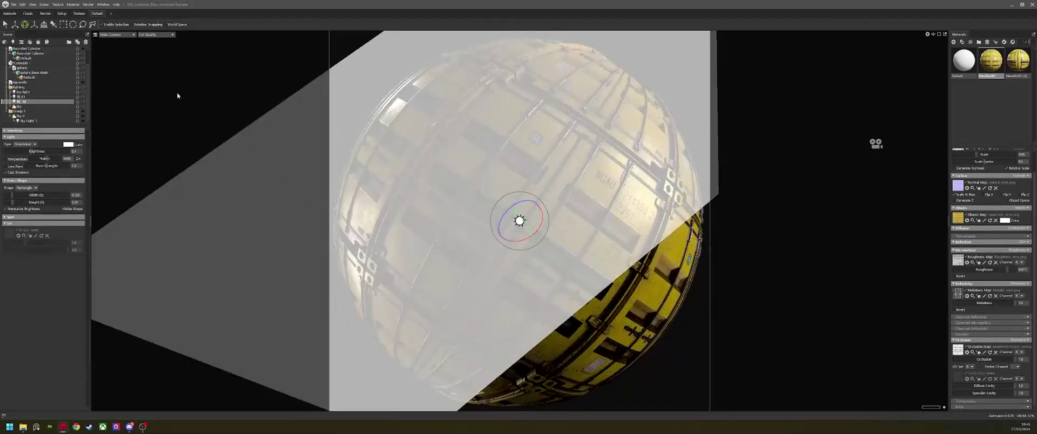
pyautogui.click(199, 123)
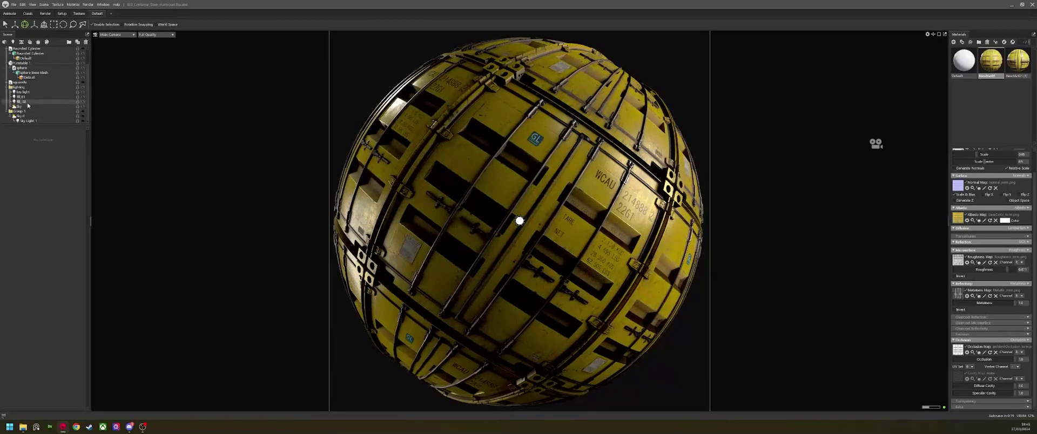
# Step: Hide the fill lights and raise the key light's brightness, viewing the sphere with nothing selected
pyautogui.click(83, 101)
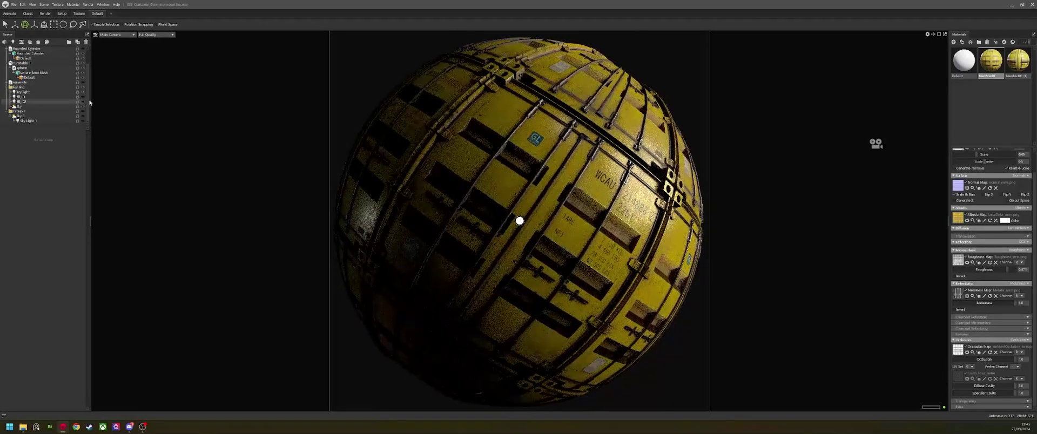
pyautogui.click(48, 92)
pyautogui.scroll(1, 81, 151)
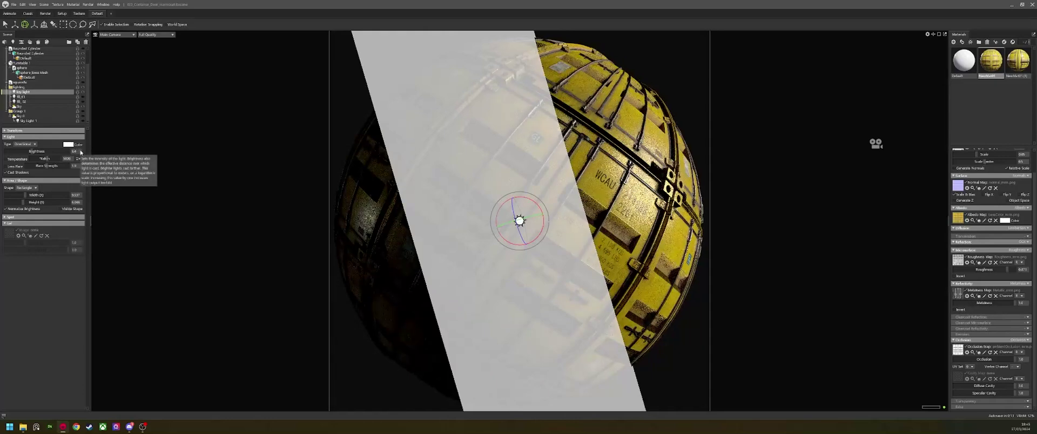
pyautogui.moveTo(81, 152); pyautogui.dragTo(83, 151)
pyautogui.click(820, 263)
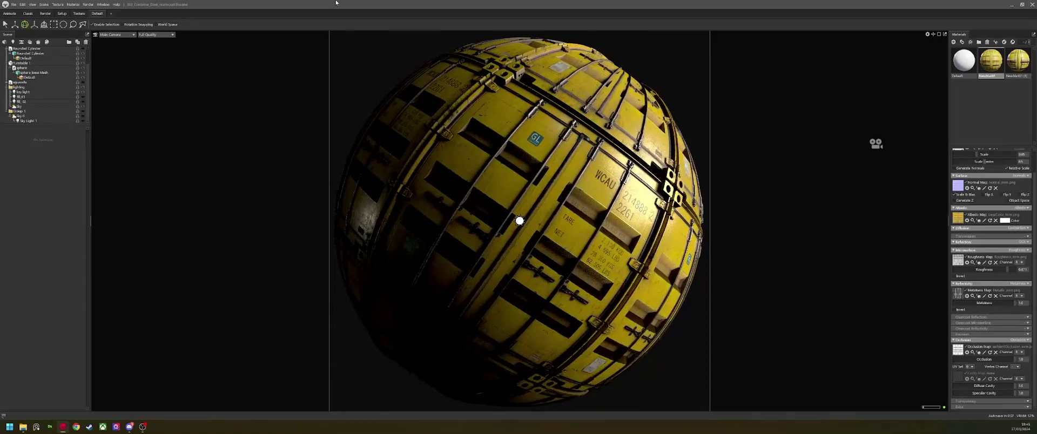
# Step: Change the key light's colour to a pale violet
pyautogui.click(48, 93)
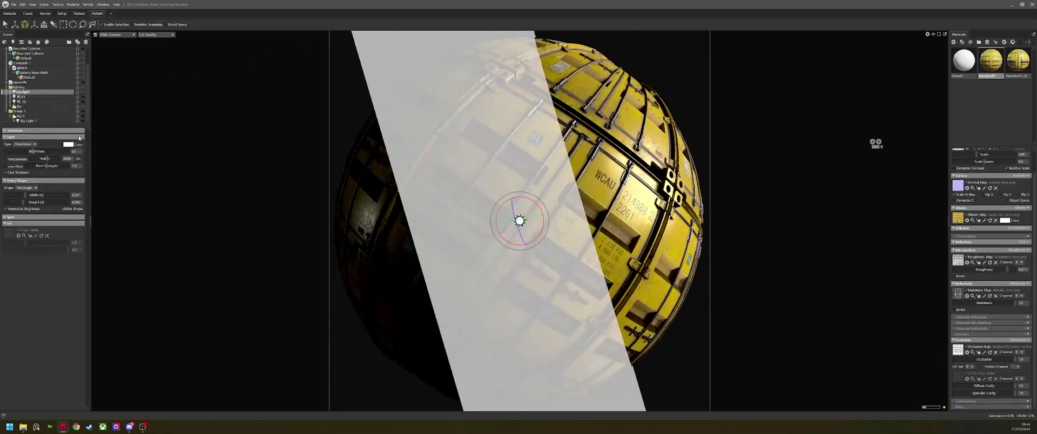
pyautogui.click(68, 144)
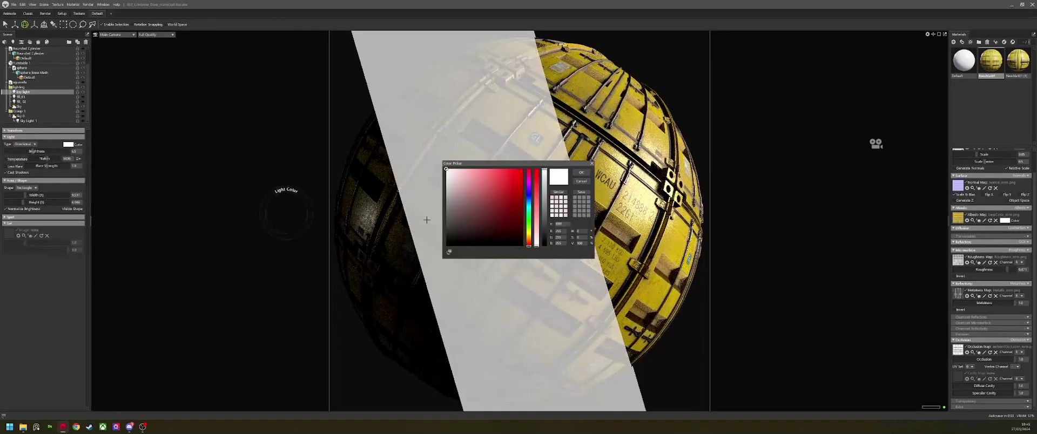
pyautogui.moveTo(542, 167); pyautogui.dragTo(836, 189)
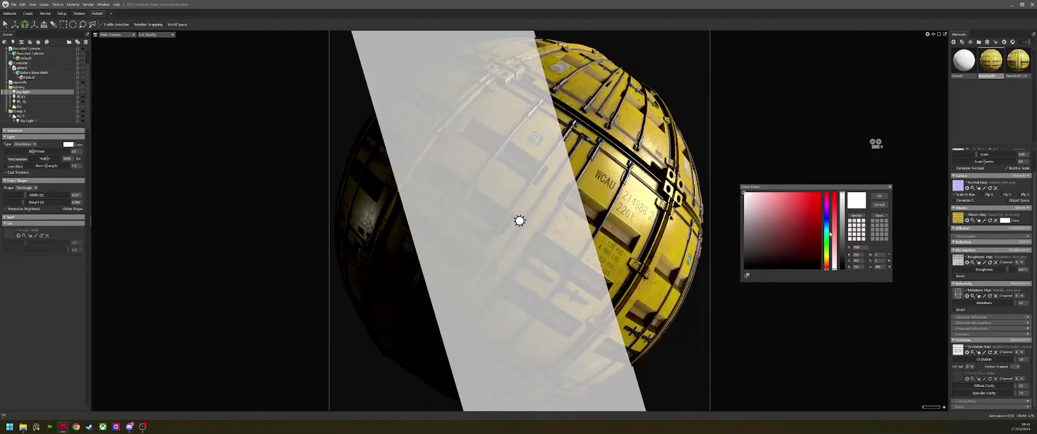
pyautogui.moveTo(827, 236); pyautogui.dragTo(829, 215)
pyautogui.click(759, 194)
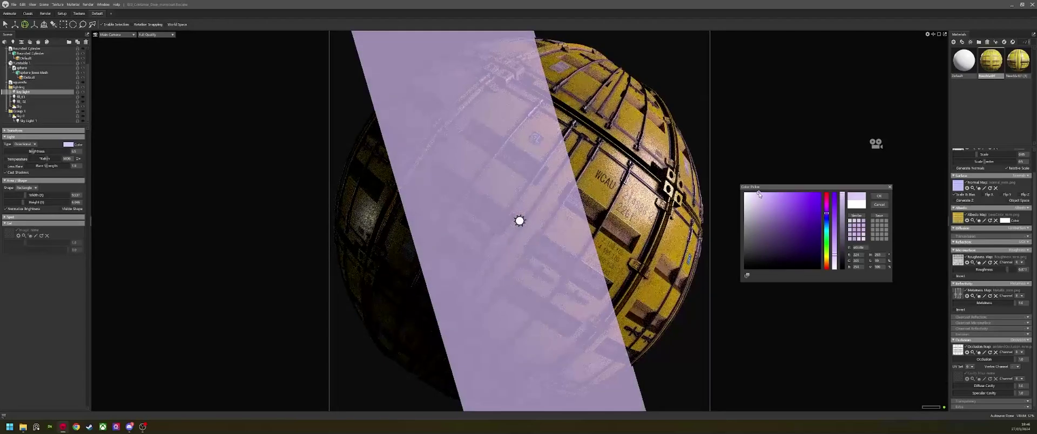
pyautogui.moveTo(760, 193); pyautogui.dragTo(761, 194)
pyautogui.moveTo(760, 194)
pyautogui.mouseDown()
pyautogui.moveTo(801, 193)
pyautogui.moveTo(765, 192)
pyautogui.mouseUp()
pyautogui.click(878, 196)
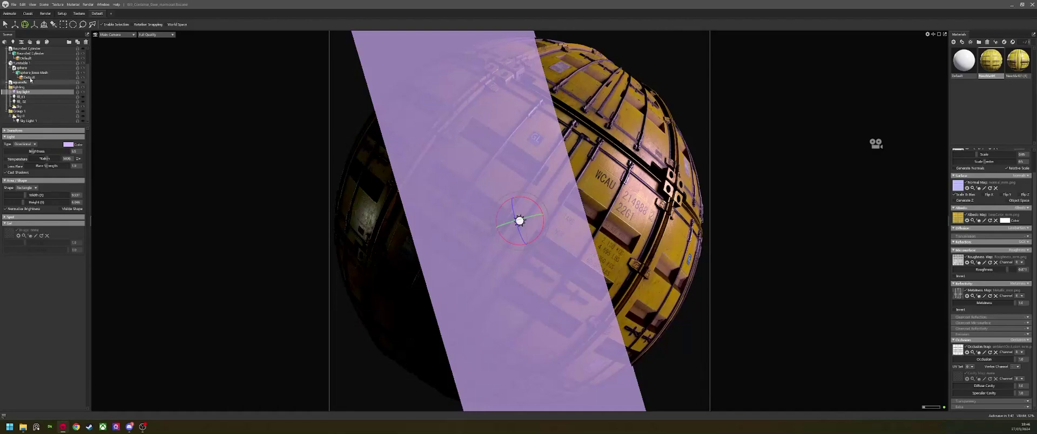
# Step: Show the fill_01 light again and adjust its rectangular width and height
pyautogui.click(80, 97)
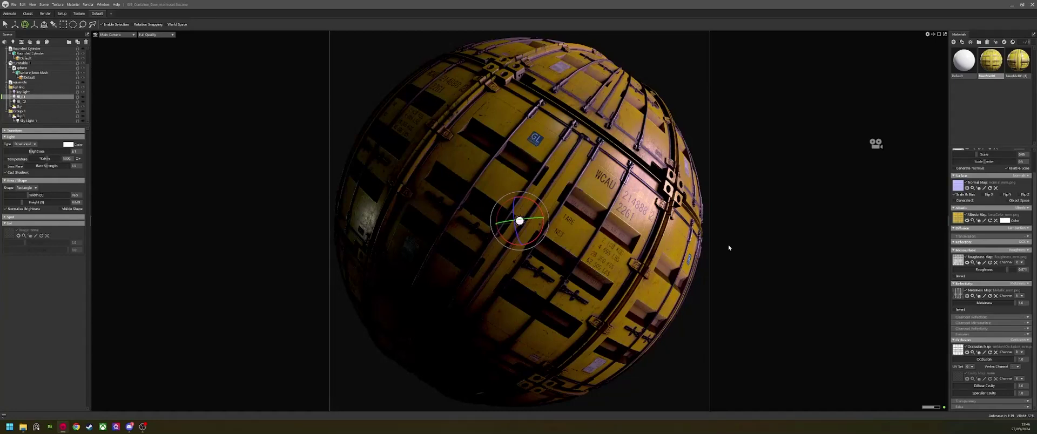
pyautogui.click(82, 97)
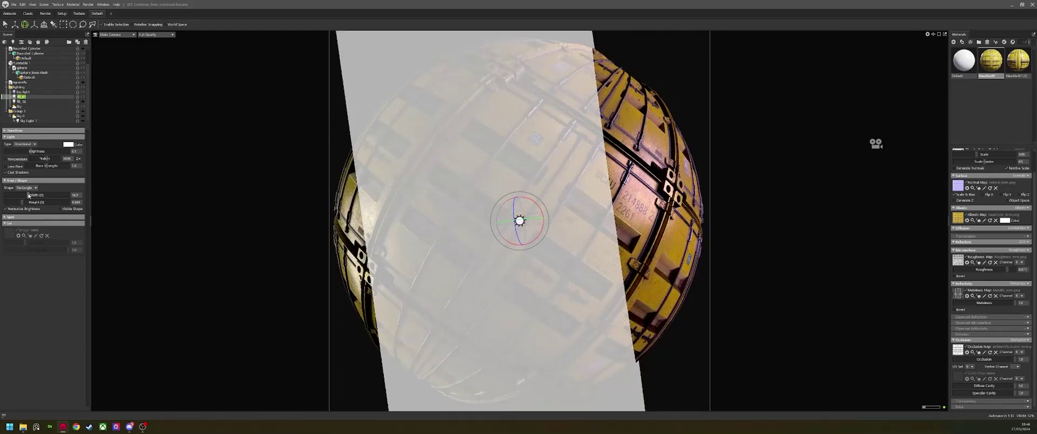
pyautogui.moveTo(29, 195); pyautogui.dragTo(25, 203)
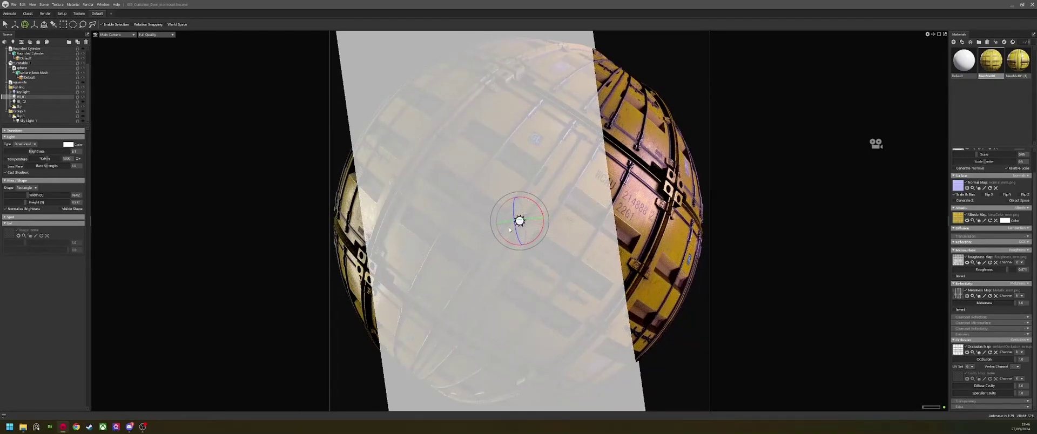
pyautogui.press('w')
pyautogui.moveTo(489, 226); pyautogui.dragTo(605, 208)
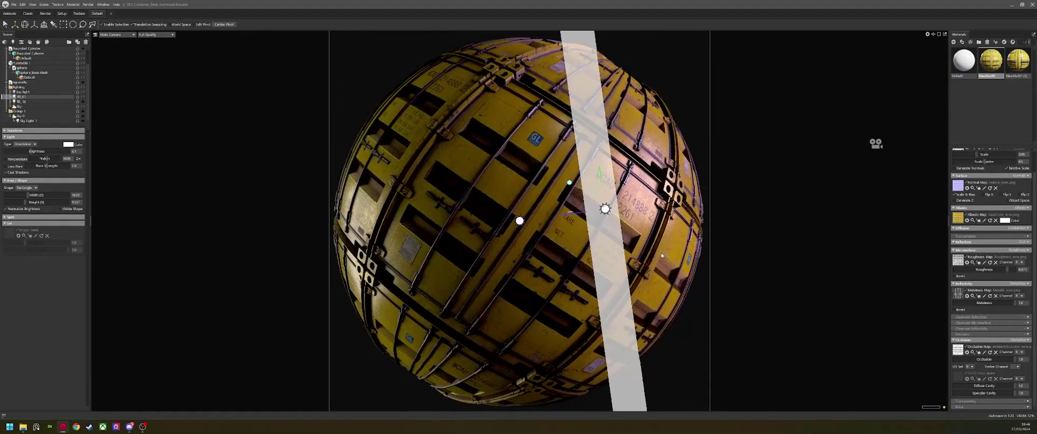
pyautogui.hotkey('ctrl', 'z')
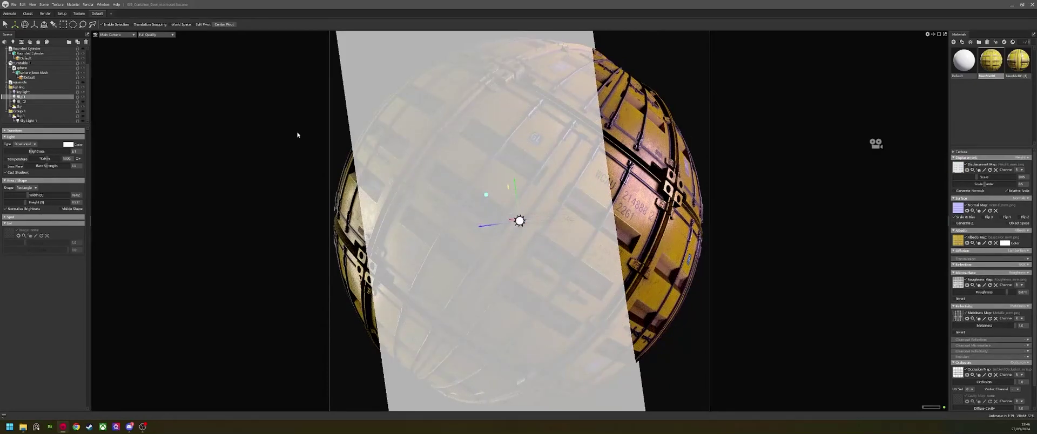
# Step: Change the fill_01 light's colour to a pale orange and view the sphere with the light deselected
pyautogui.click(70, 145)
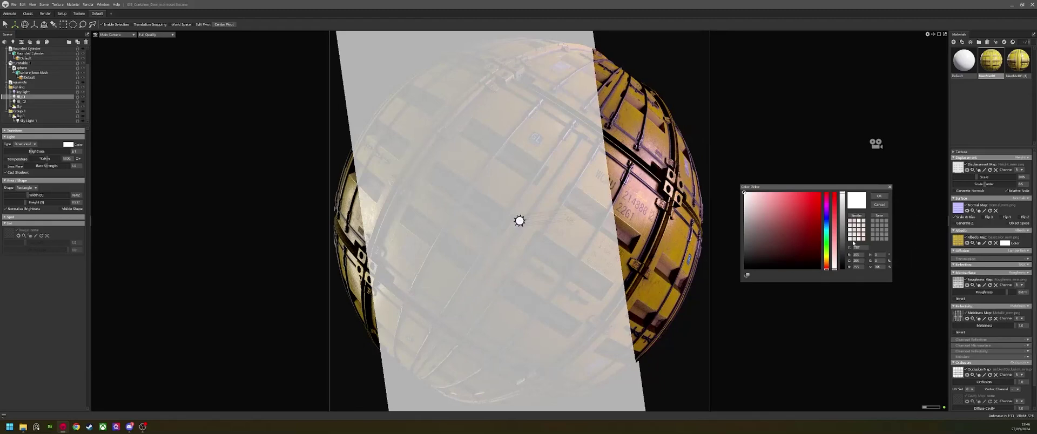
pyautogui.moveTo(827, 248); pyautogui.dragTo(826, 266)
pyautogui.moveTo(765, 208); pyautogui.dragTo(769, 192)
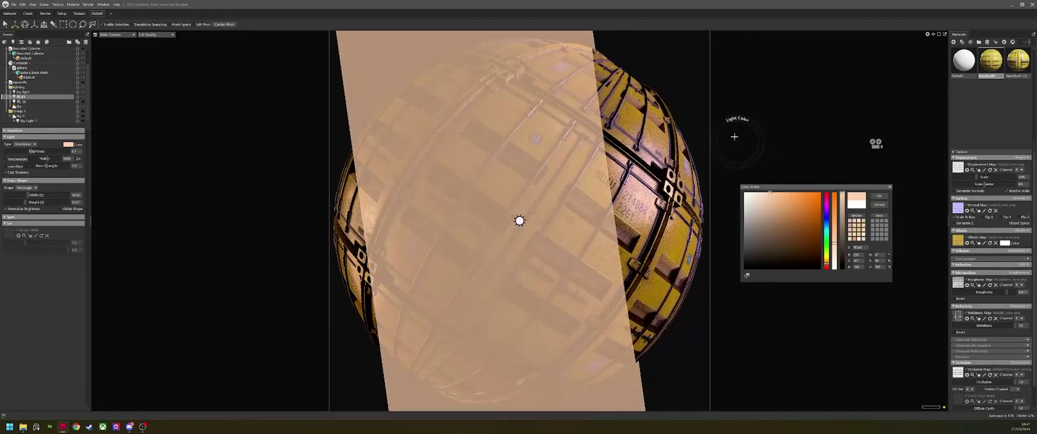
pyautogui.click(879, 196)
pyautogui.click(782, 166)
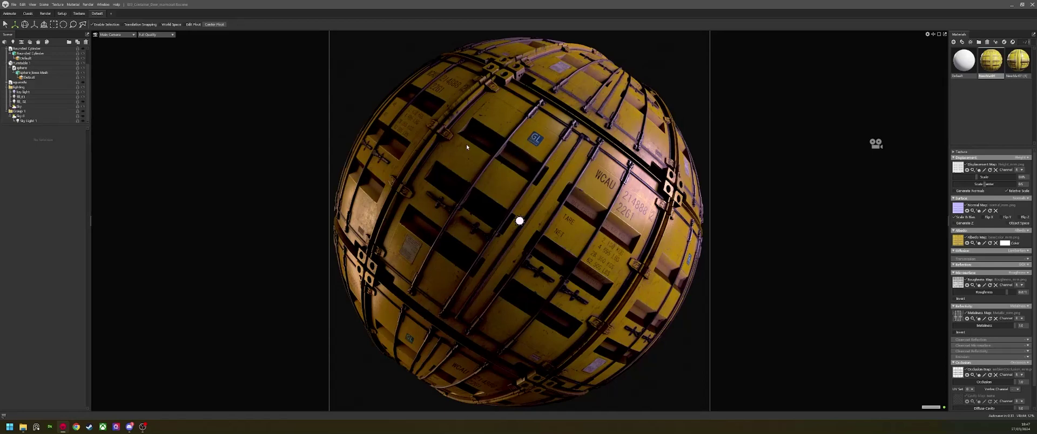
# Step: Duplicate the fill_01 light and hide the copy
pyautogui.click(33, 96)
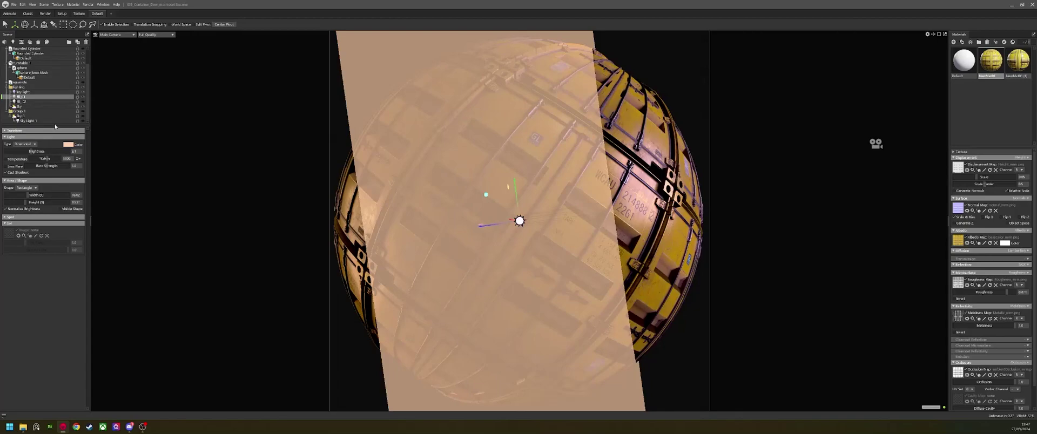
pyautogui.click(24, 102)
pyautogui.click(24, 97)
pyautogui.hotkey('ctrl', 'd')
pyautogui.hotkey('ctrl', 'h')
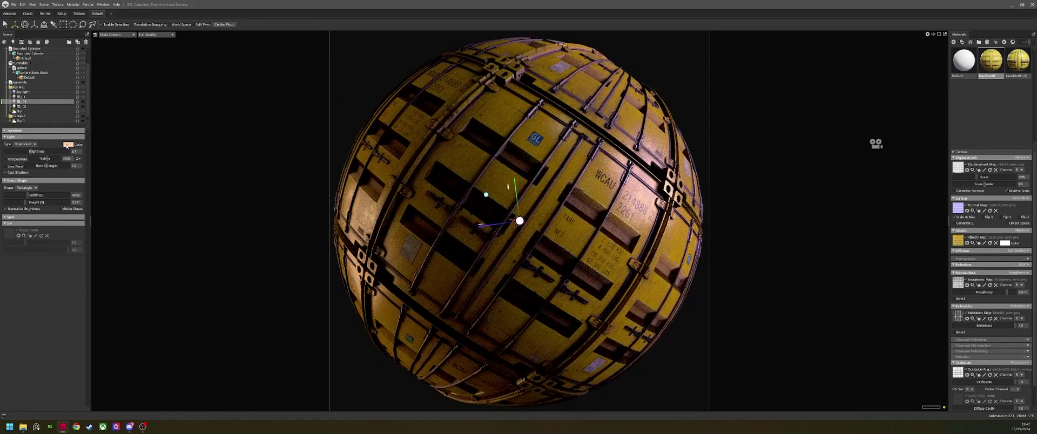
# Step: Set the duplicated fill light's colour to white
pyautogui.click(67, 145)
pyautogui.moveTo(754, 207); pyautogui.dragTo(724, 180)
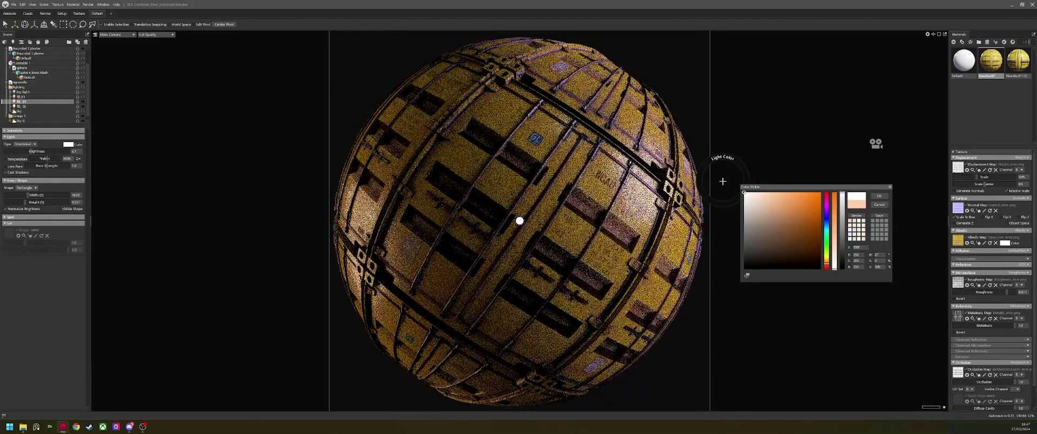
pyautogui.click(878, 195)
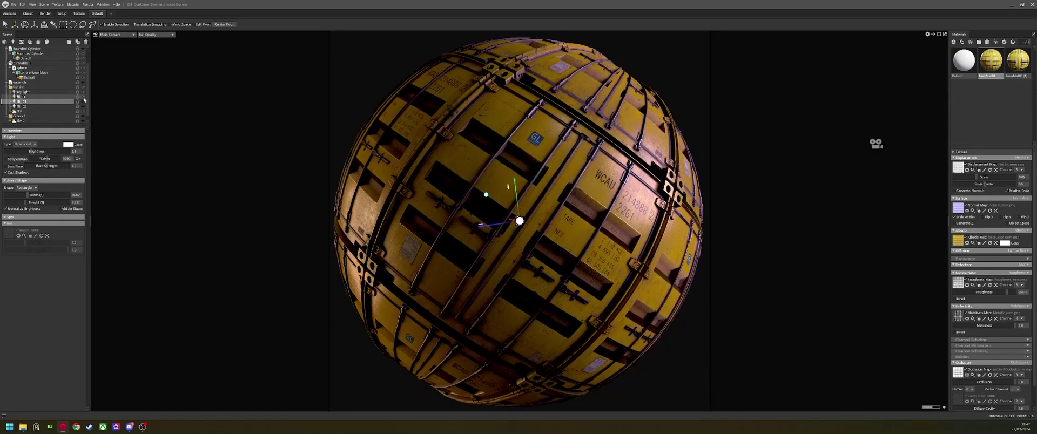
# Step: Show the white copy of the fill_01 light to preview its effect on the sphere, and delete the copy
pyautogui.click(83, 100)
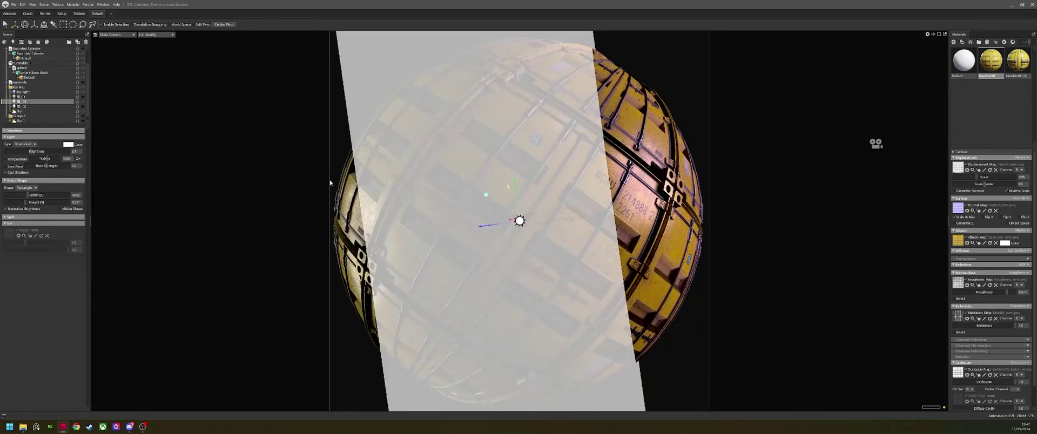
pyautogui.click(738, 204)
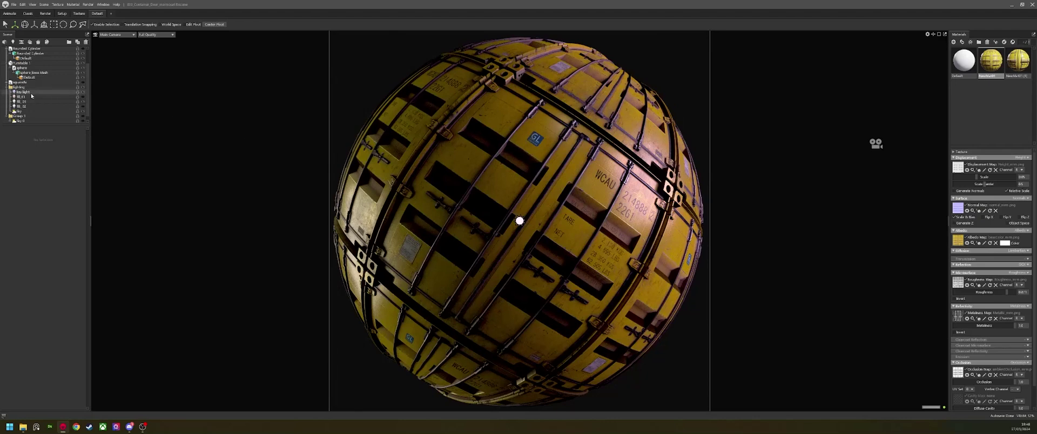
pyautogui.click(79, 97)
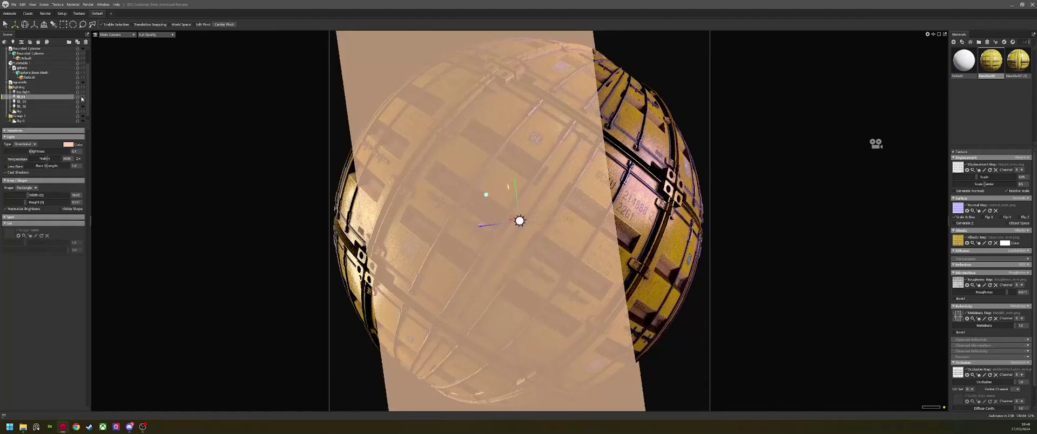
pyautogui.click(63, 101)
pyautogui.press('Delete')
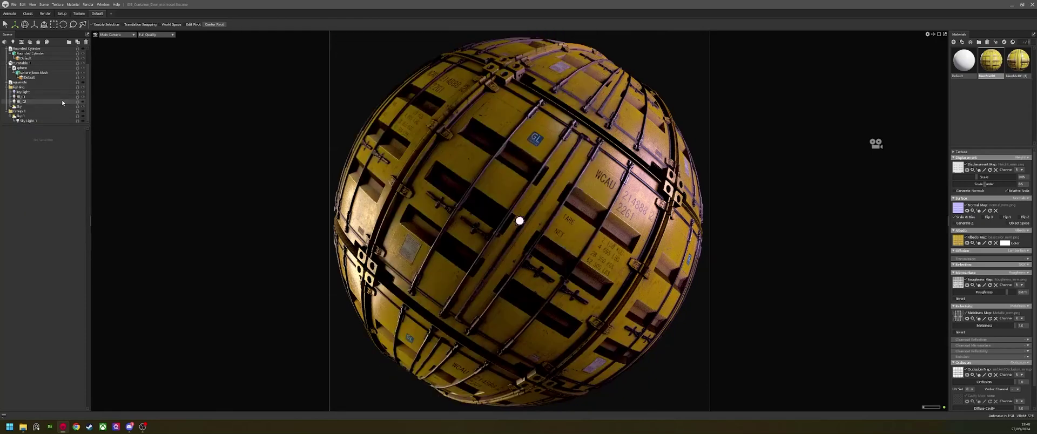
# Step: Show the remaining hidden fill light and set its colour to a pale green
pyautogui.click(63, 102)
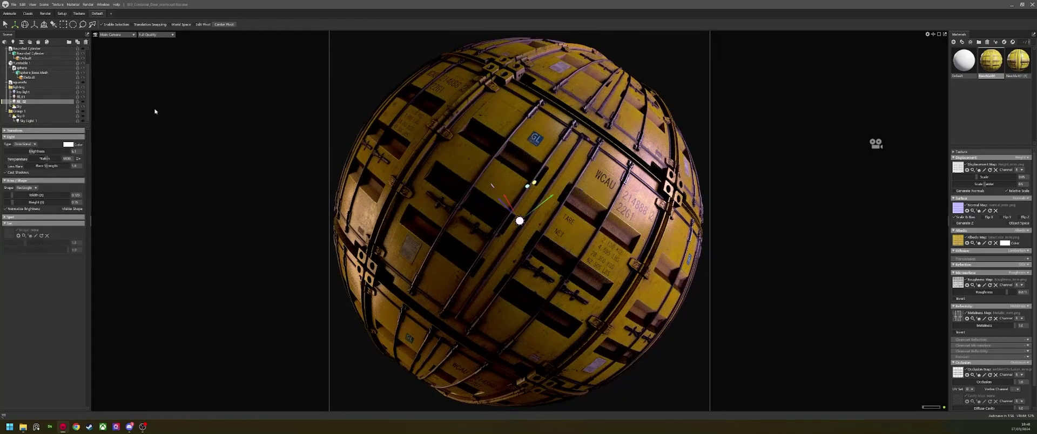
pyautogui.click(82, 102)
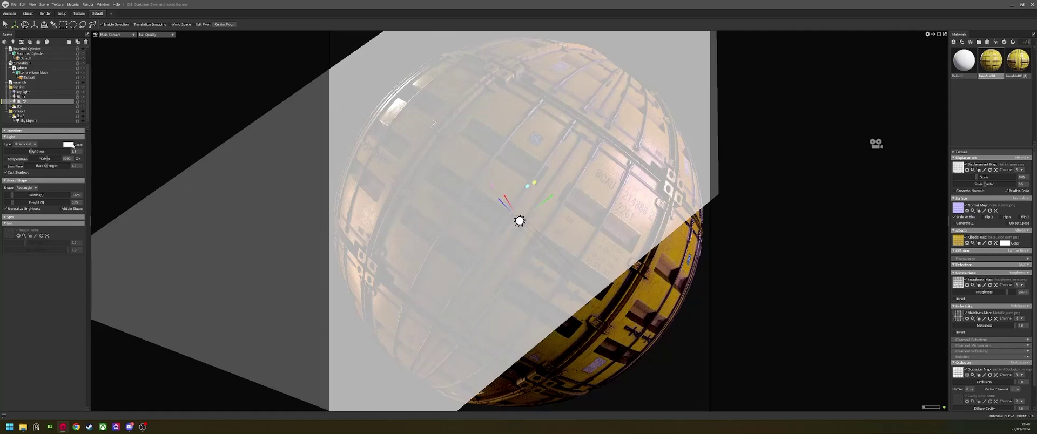
pyautogui.click(70, 144)
pyautogui.click(826, 247)
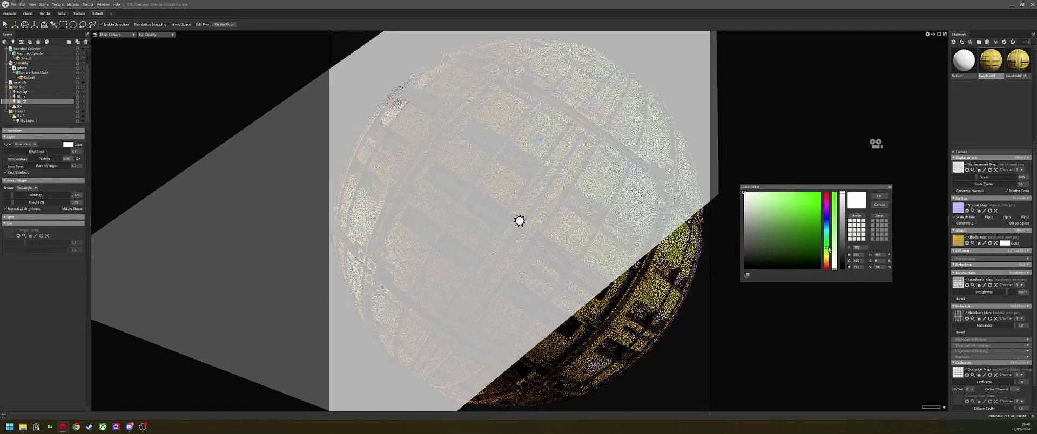
pyautogui.moveTo(756, 201); pyautogui.dragTo(762, 198)
pyautogui.click(880, 197)
pyautogui.click(824, 204)
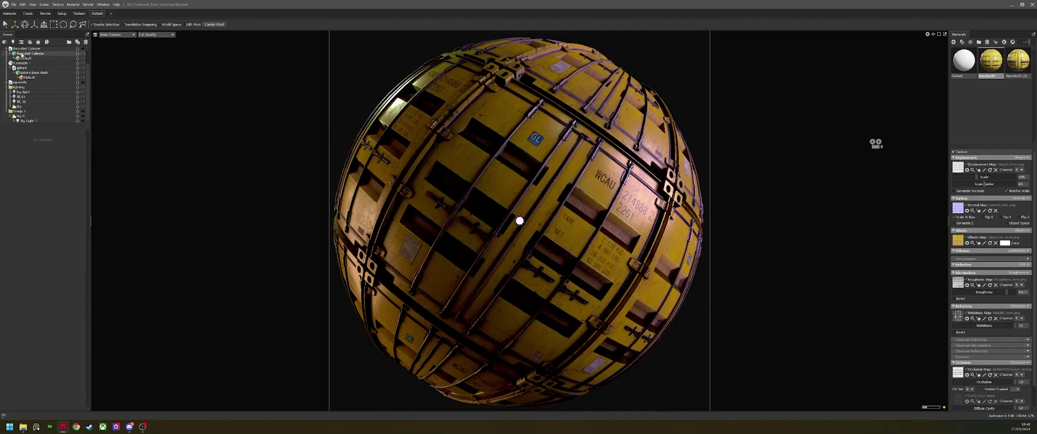
# Step: Change the second fill light's colour to a pale blue and view the sphere with the light deselected
pyautogui.click(49, 101)
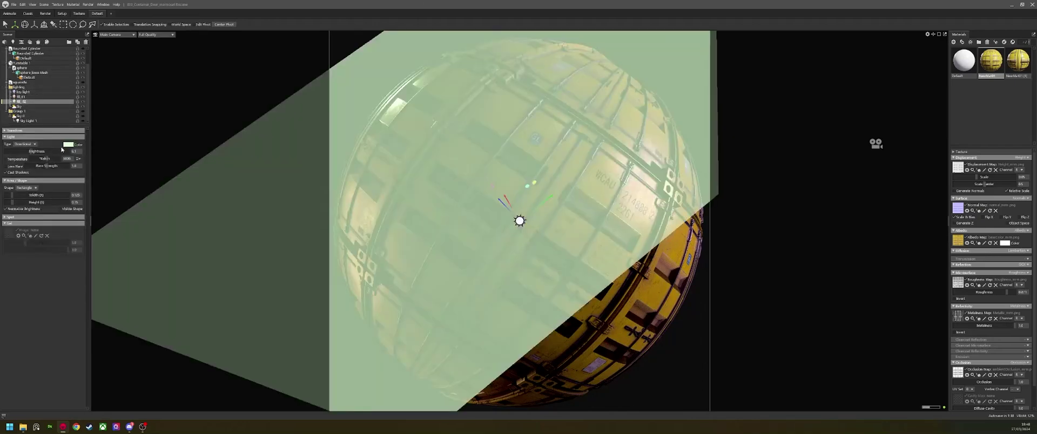
pyautogui.click(68, 145)
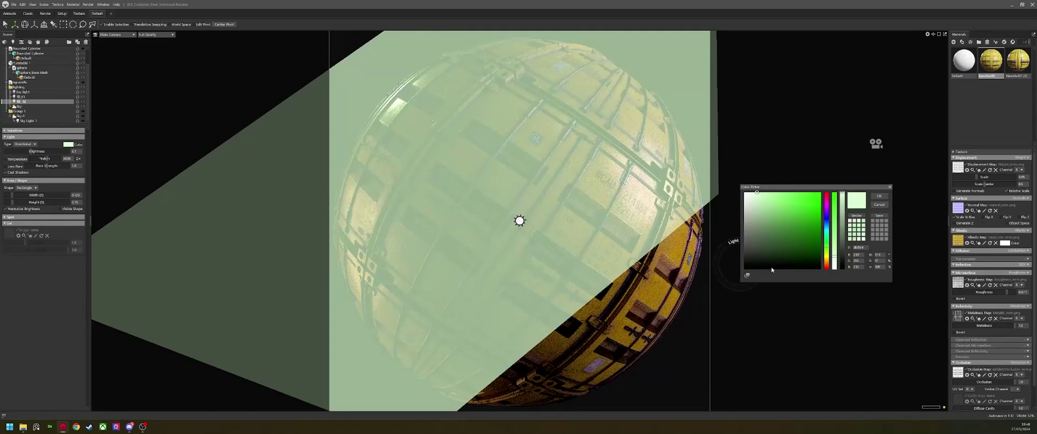
pyautogui.click(827, 219)
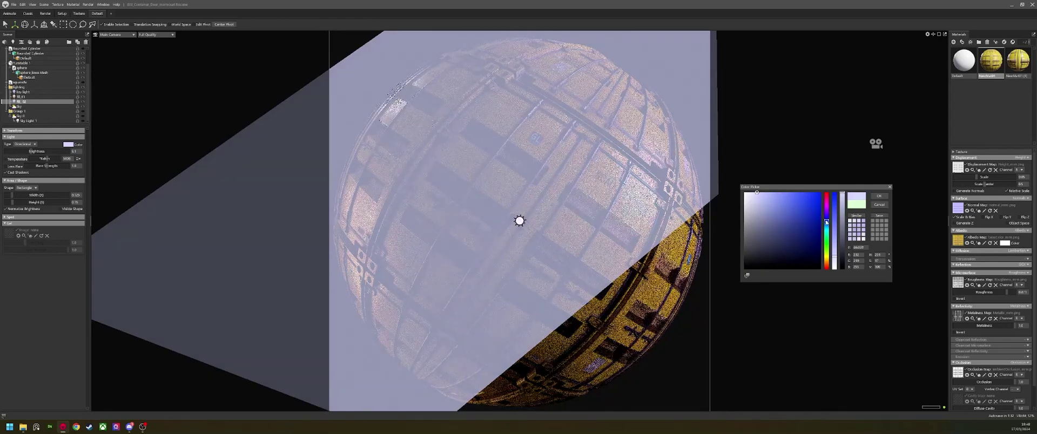
pyautogui.click(879, 196)
pyautogui.click(830, 247)
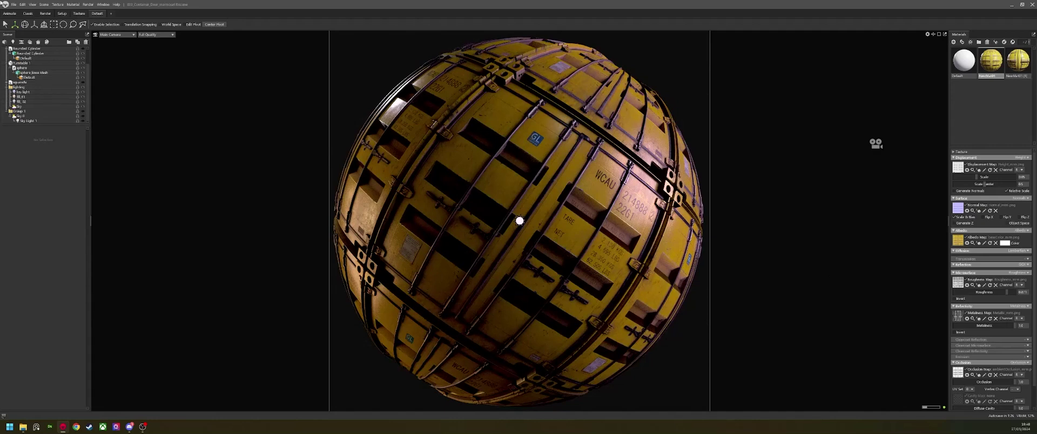
# Step: Set the fill_01 light's brightness to 0.2 and view the sphere with the light deselected
pyautogui.click(33, 97)
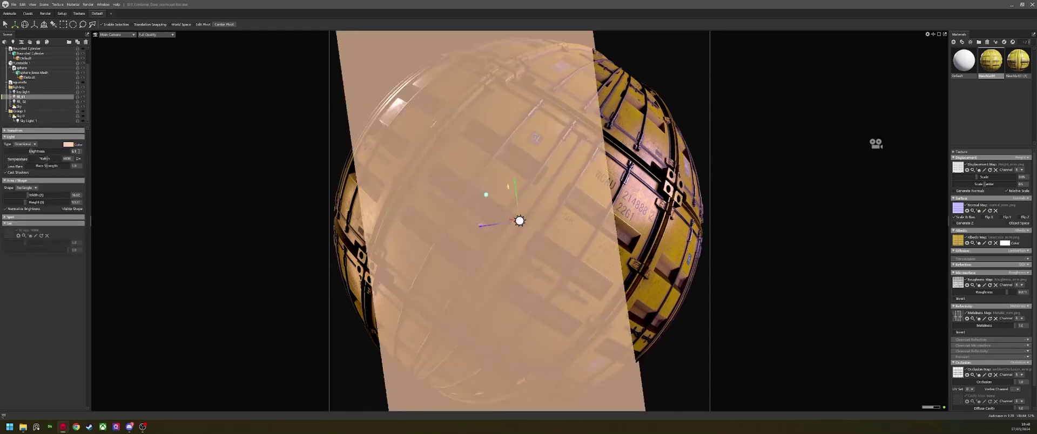
pyautogui.write('2')
pyautogui.press('Return')
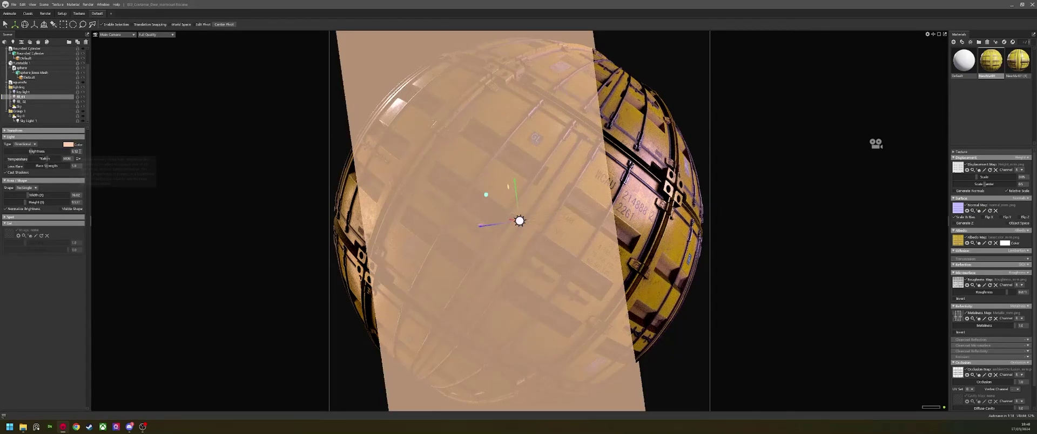
pyautogui.press('BackSpace')
pyautogui.write('2')
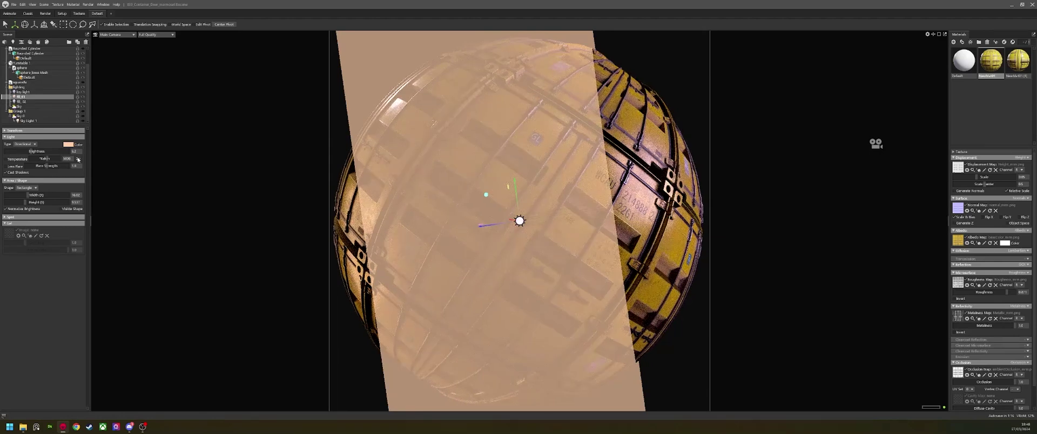
pyautogui.click(741, 224)
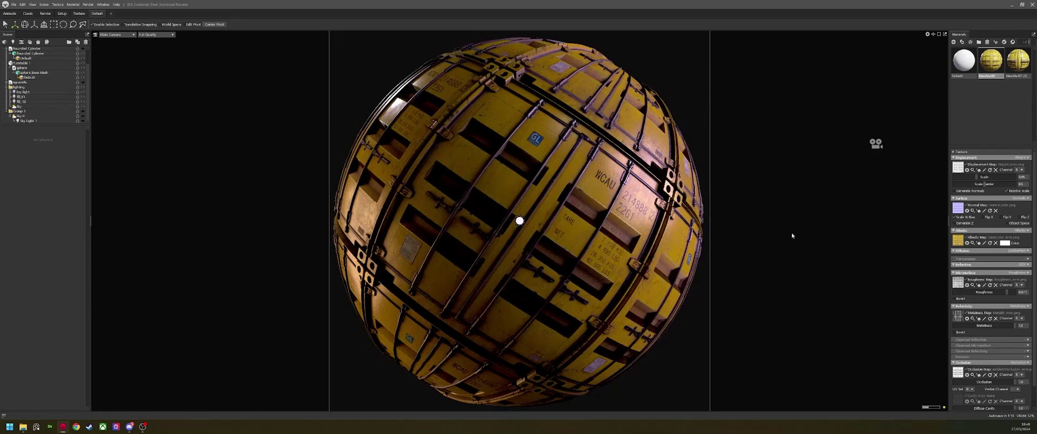
# Step: Adjust the key light's brightness and view the sphere with the light deselected
pyautogui.click(23, 92)
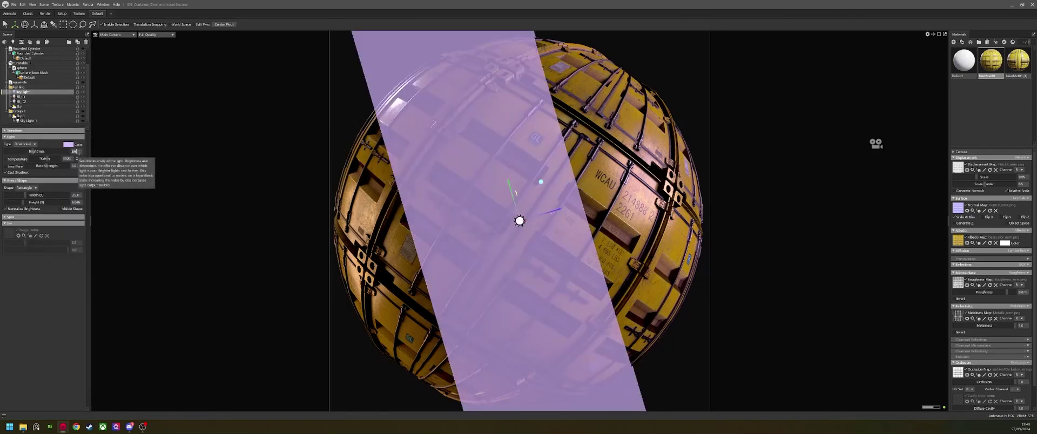
pyautogui.press('Return')
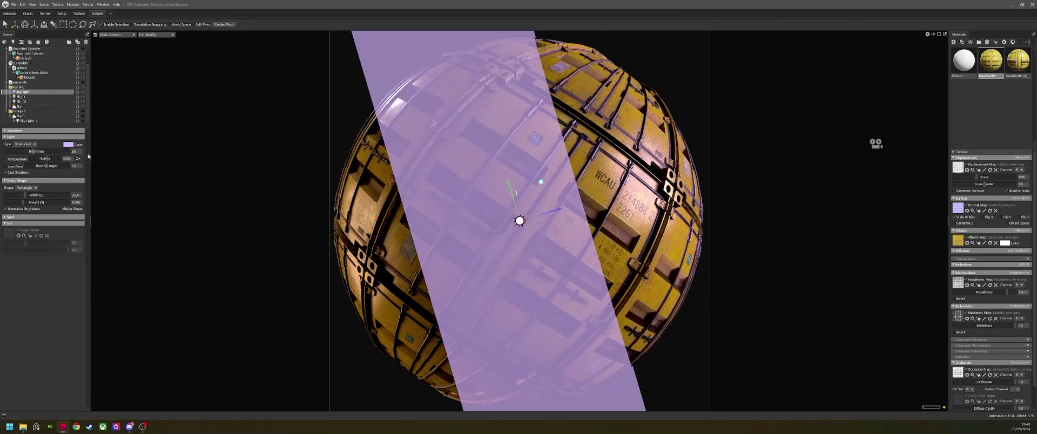
pyautogui.write('5')
pyautogui.press('Return')
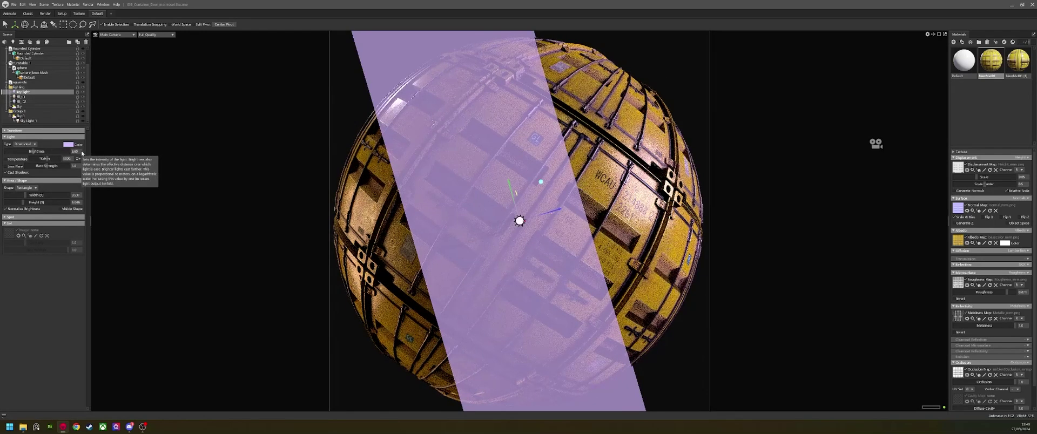
pyautogui.click(711, 217)
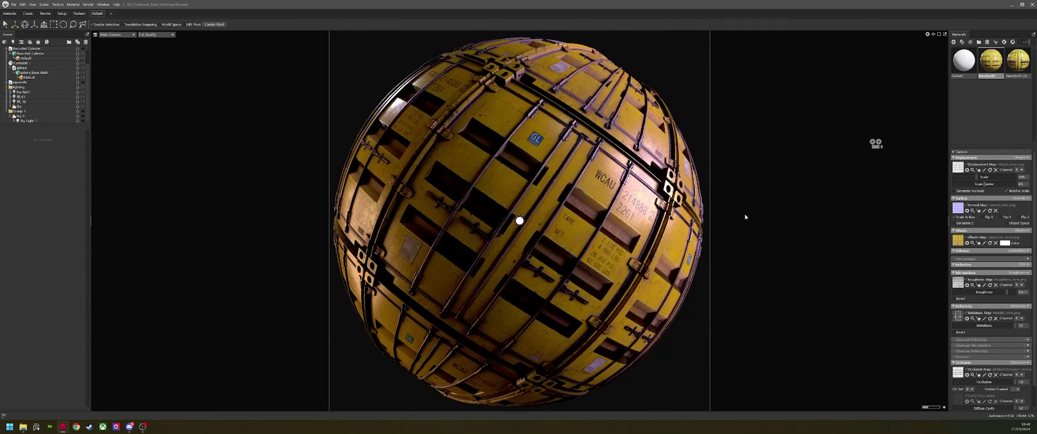
# Step: Rotate the whole lighting group around its vertical axis, trying different angles on the sphere, and settle close to the original direction
pyautogui.click(23, 92)
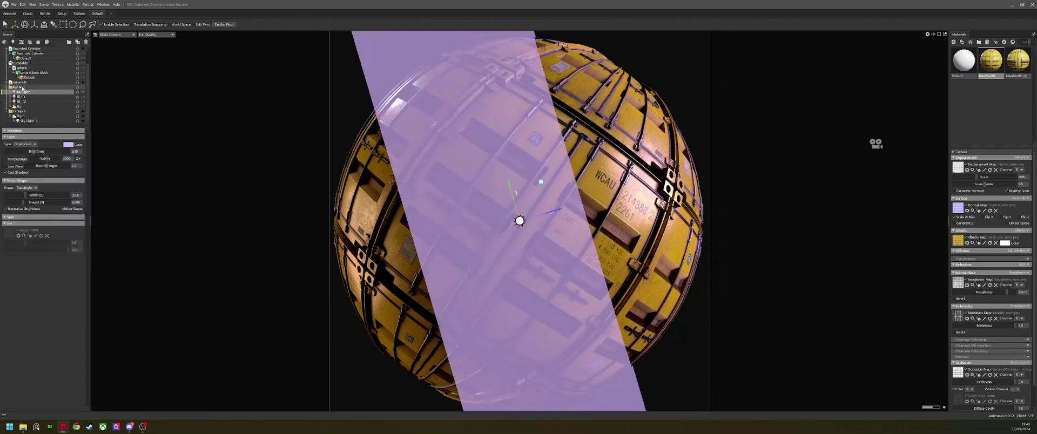
pyautogui.click(24, 87)
pyautogui.click(26, 92)
pyautogui.click(19, 87)
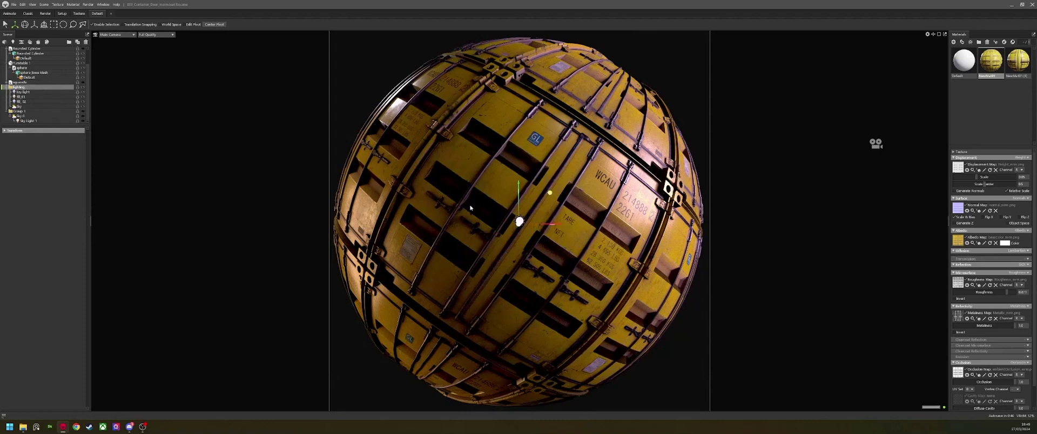
pyautogui.press('e')
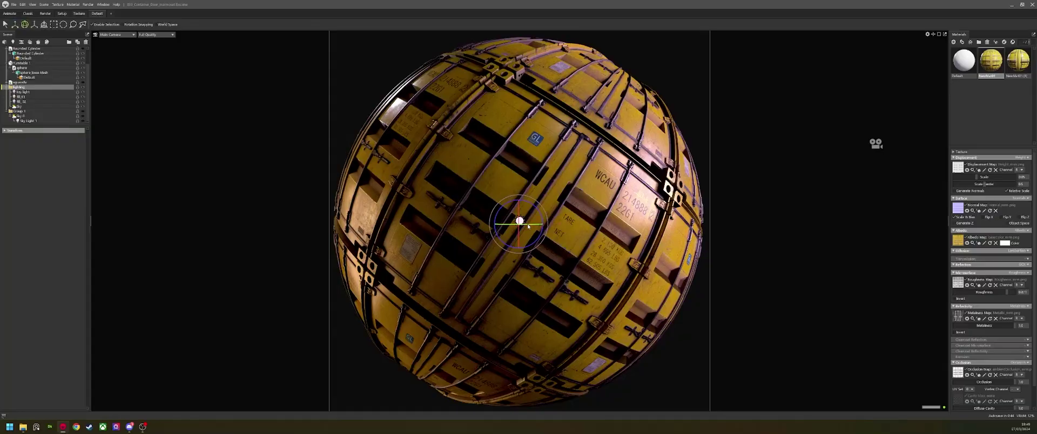
pyautogui.moveTo(519, 221); pyautogui.dragTo(276, 220)
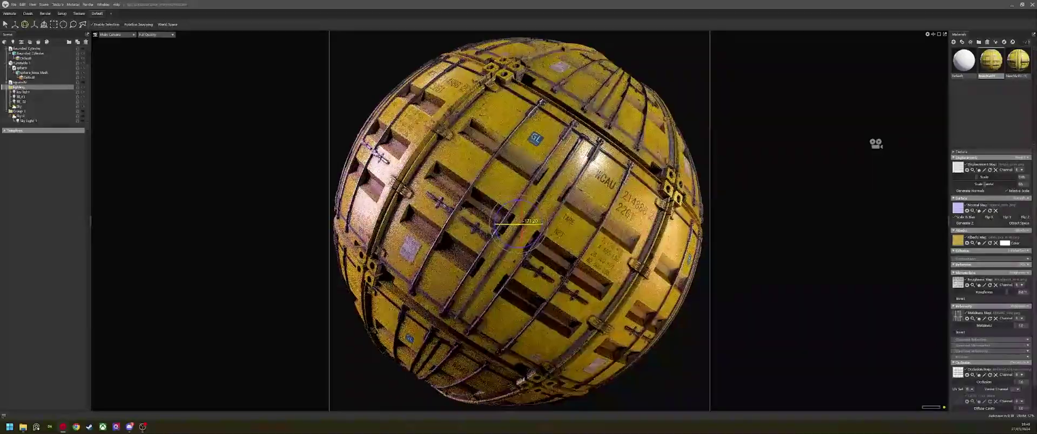
pyautogui.moveTo(378, 218); pyautogui.dragTo(675, 221)
pyautogui.moveTo(837, 222); pyautogui.dragTo(840, 221)
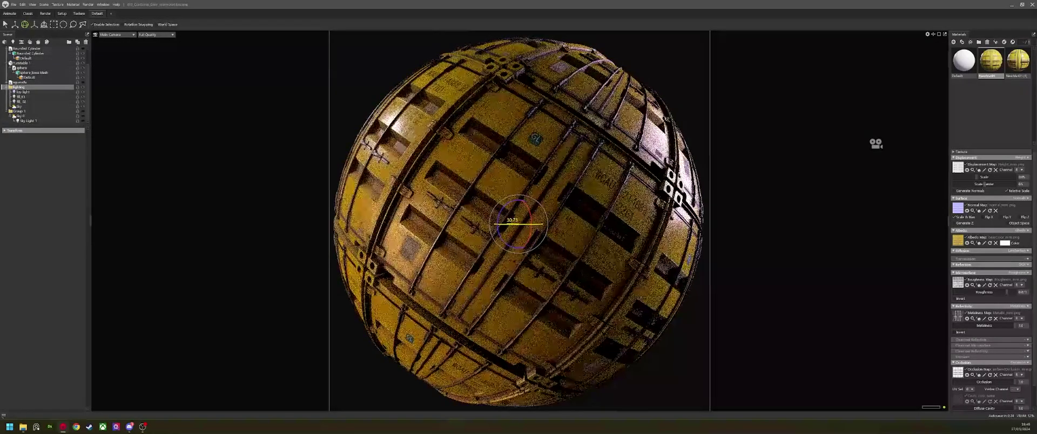
pyautogui.moveTo(702, 221); pyautogui.dragTo(701, 221)
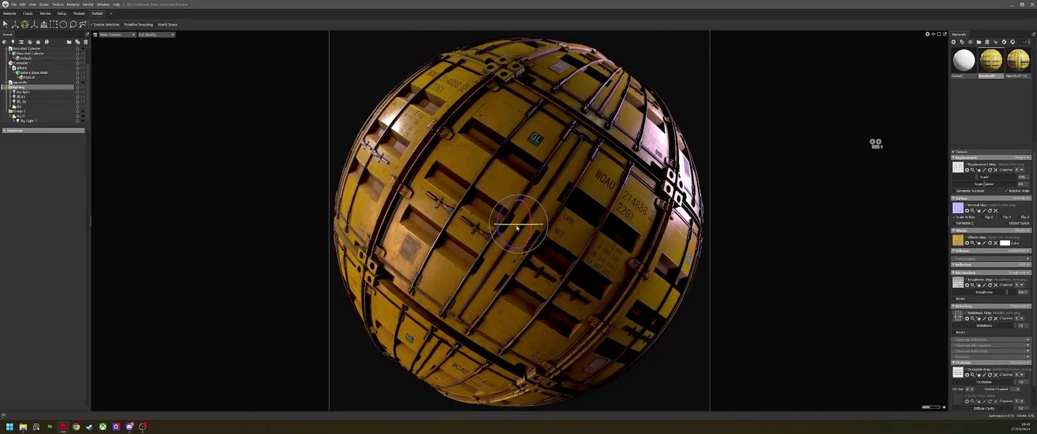
pyautogui.moveTo(516, 228); pyautogui.dragTo(257, 222)
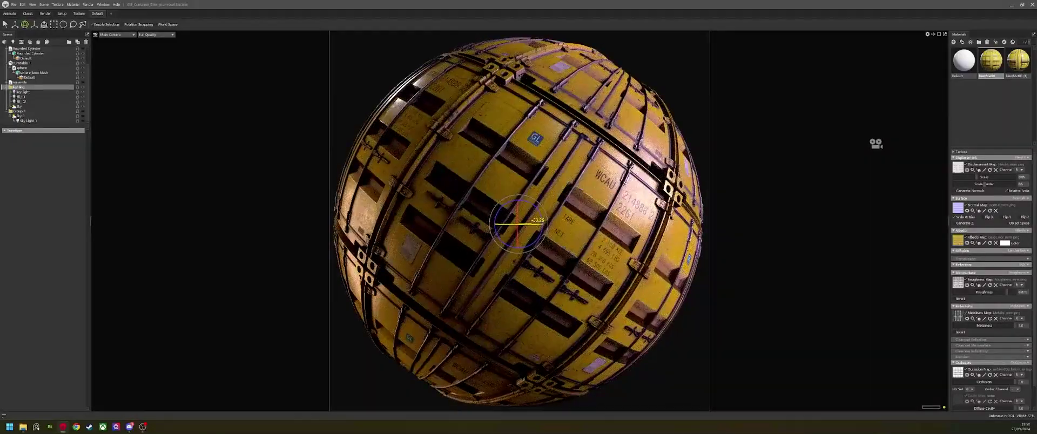
pyautogui.click(846, 238)
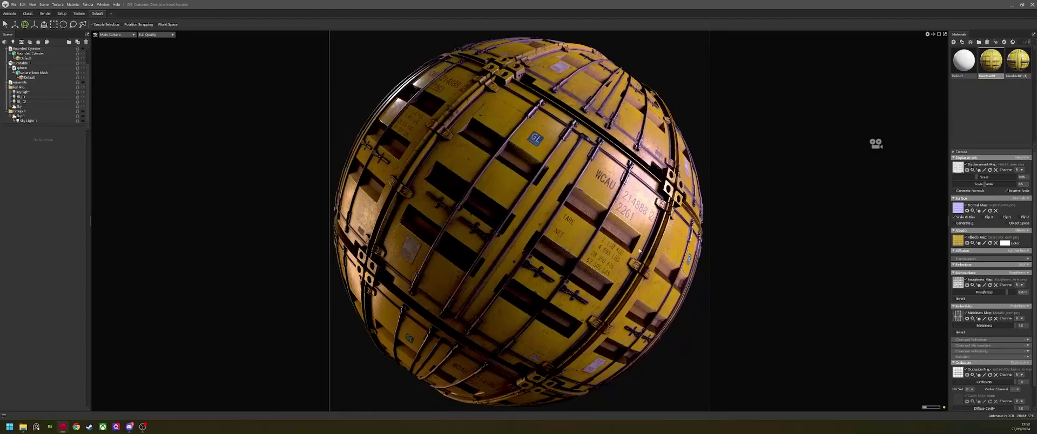
pyautogui.keyDown('shift'); pyautogui.moveTo(639, 250); pyautogui.dragTo(617, 263, button='right'); pyautogui.keyUp('shift')
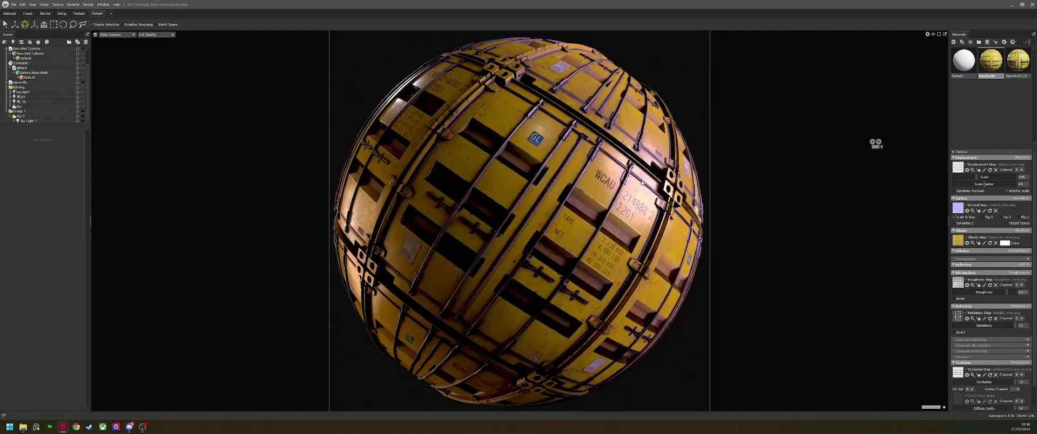
# Step: Duplicate the key light and rename the copy
pyautogui.click(22, 87)
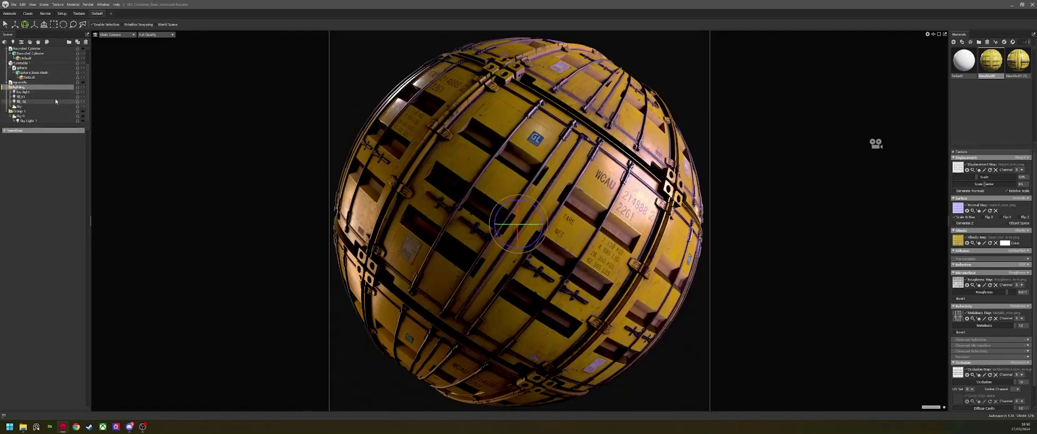
pyautogui.click(24, 92)
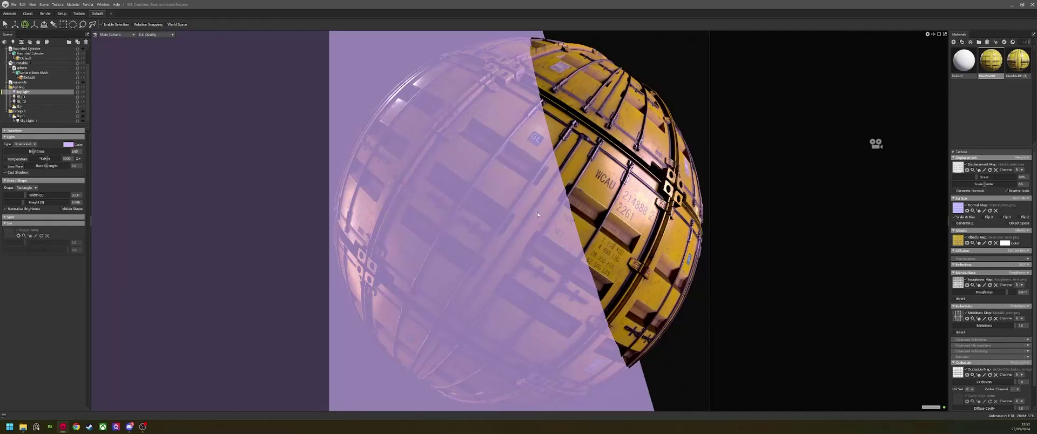
pyautogui.hotkey('ctrl', 'd')
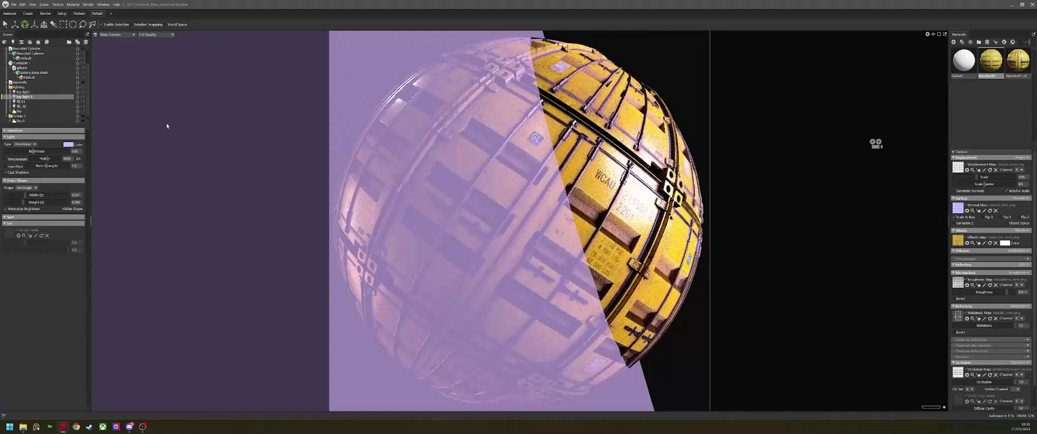
pyautogui.doubleClick(24, 96)
pyautogui.write('fi')
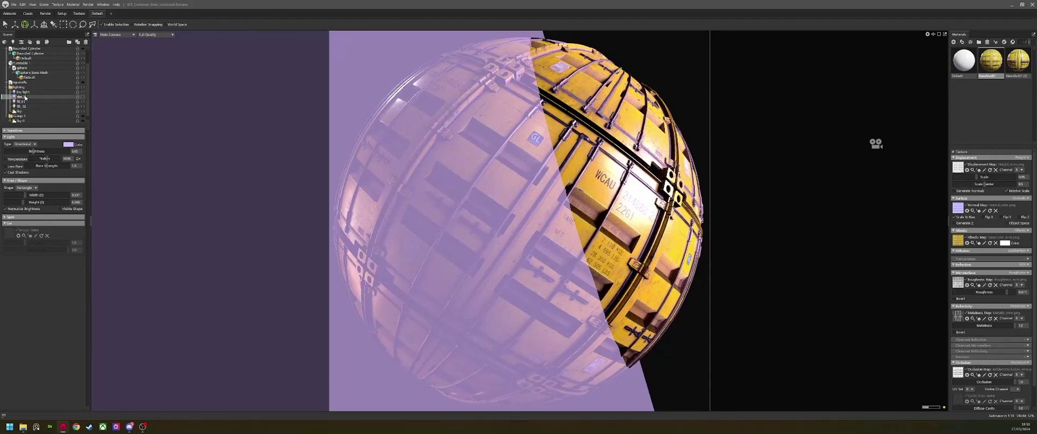
pyautogui.press('Return')
pyautogui.click(35, 101)
pyautogui.click(35, 97)
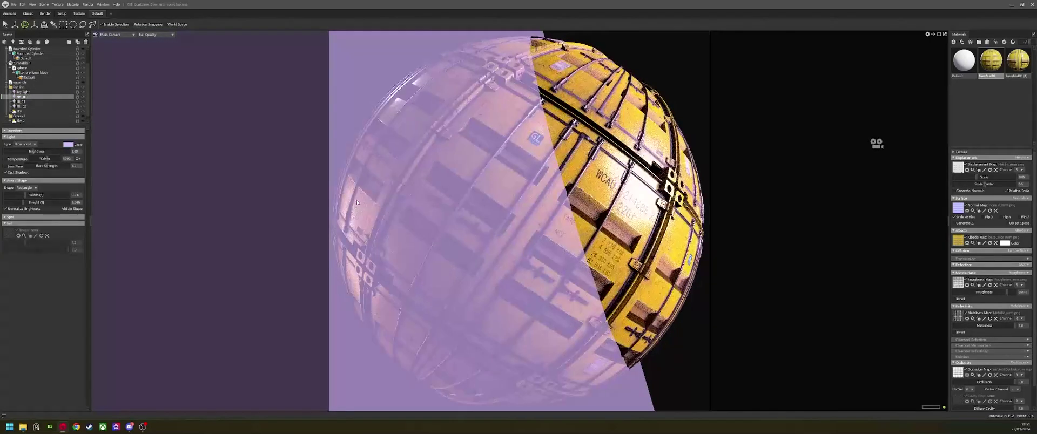
# Step: Rotate the duplicated key light and centre it on the sphere by setting its position values to 0
pyautogui.moveTo(241, 216); pyautogui.dragTo(235, 220)
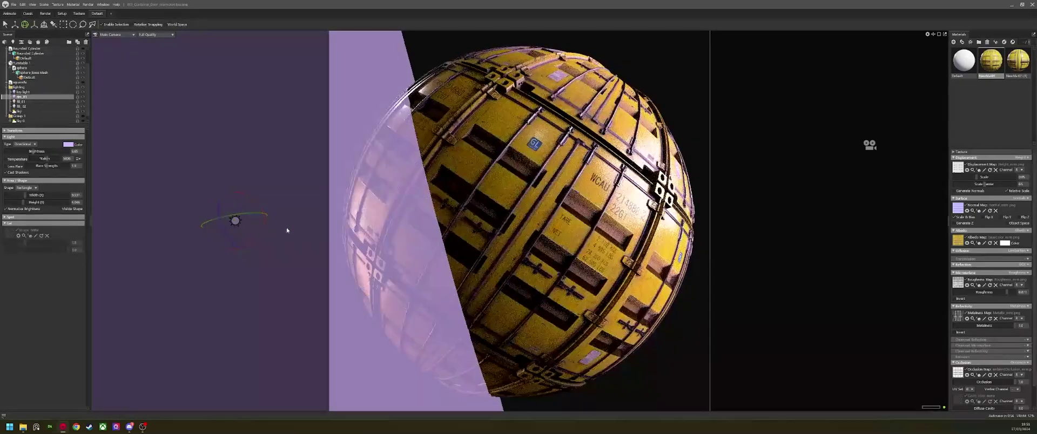
pyautogui.click(27, 130)
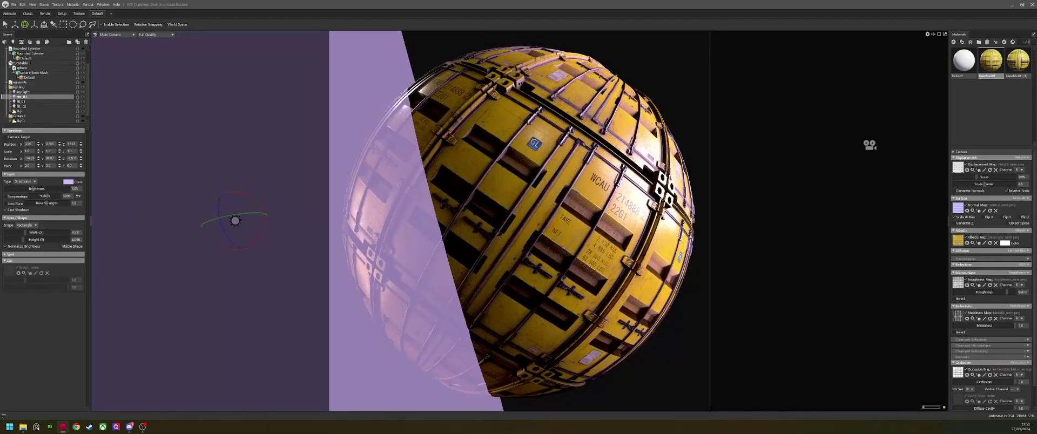
pyautogui.click(32, 144)
pyautogui.click(50, 145)
pyautogui.write('0')
pyautogui.click(70, 144)
pyautogui.write('0')
pyautogui.press('Return')
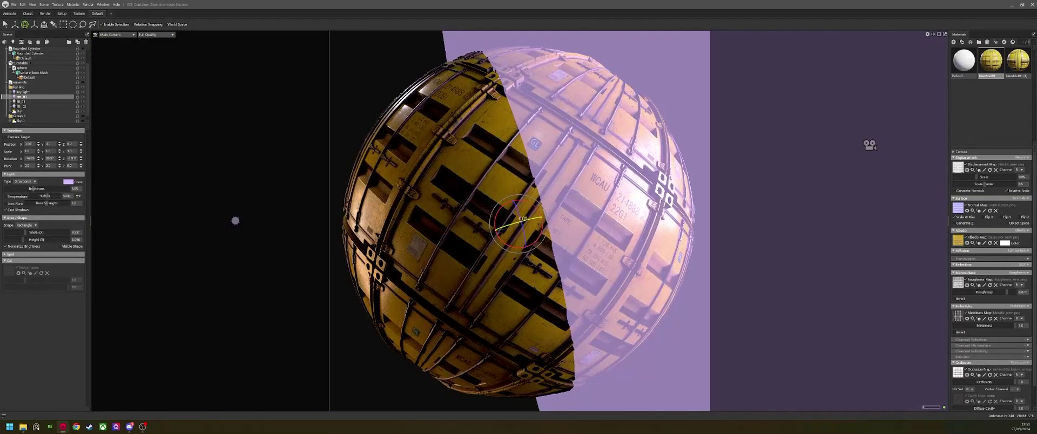
# Step: Reduce the duplicated light's area width and height to 0 and rotate it to a new direction around the sphere
pyautogui.moveTo(524, 219); pyautogui.dragTo(529, 220)
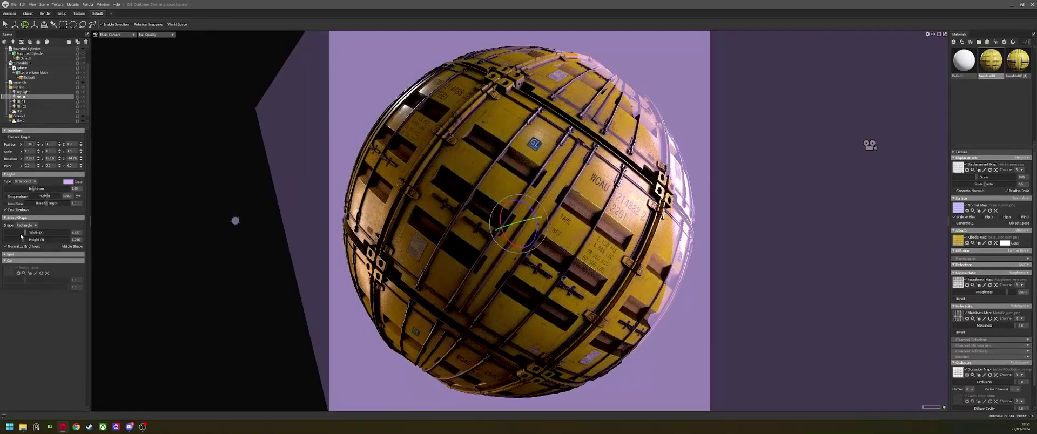
pyautogui.moveTo(20, 233); pyautogui.dragTo(5, 239)
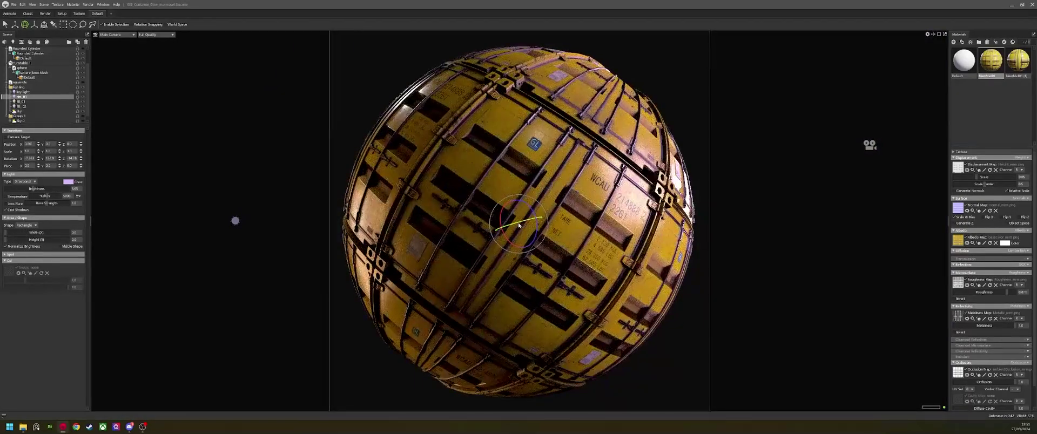
pyautogui.moveTo(519, 224); pyautogui.dragTo(515, 221)
pyautogui.moveTo(519, 195)
pyautogui.mouseDown()
pyautogui.moveTo(539, 203)
pyautogui.moveTo(519, 192)
pyautogui.mouseUp()
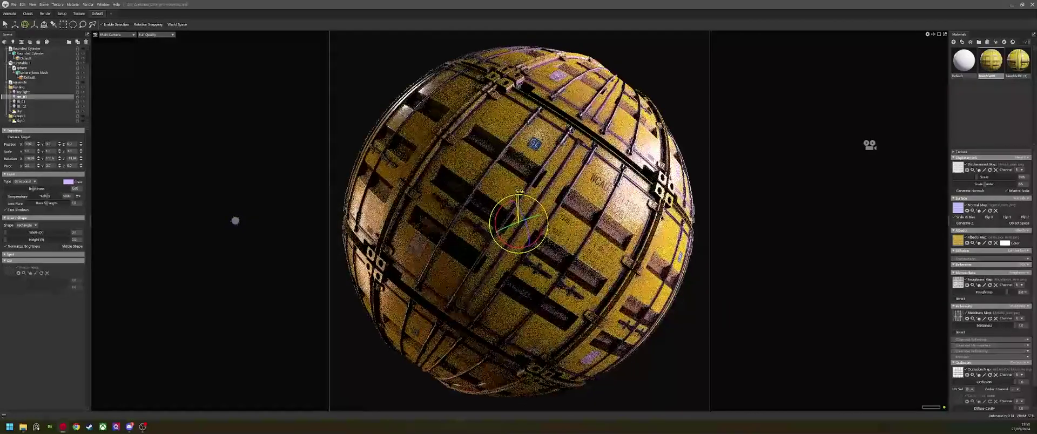
pyautogui.moveTo(661, 217); pyautogui.dragTo(662, 217)
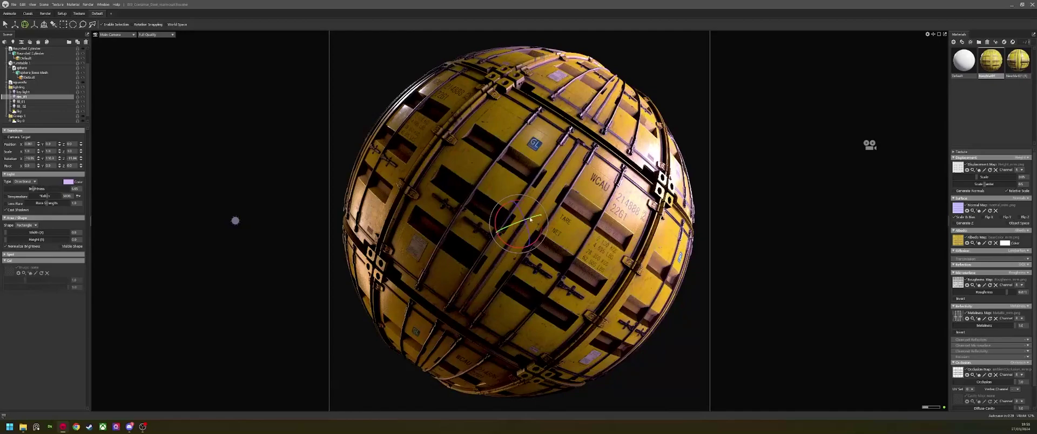
# Step: Keep rotating the duplicated light, trying a larger area shape before returning its width and height to 0
pyautogui.moveTo(530, 219); pyautogui.dragTo(629, 209)
pyautogui.moveTo(20, 233); pyautogui.dragTo(20, 233)
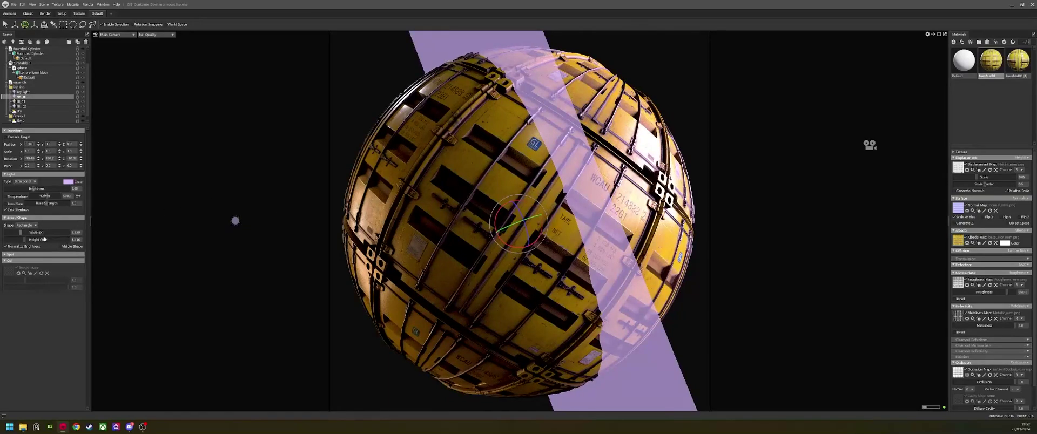
pyautogui.moveTo(25, 239); pyautogui.dragTo(4, 232)
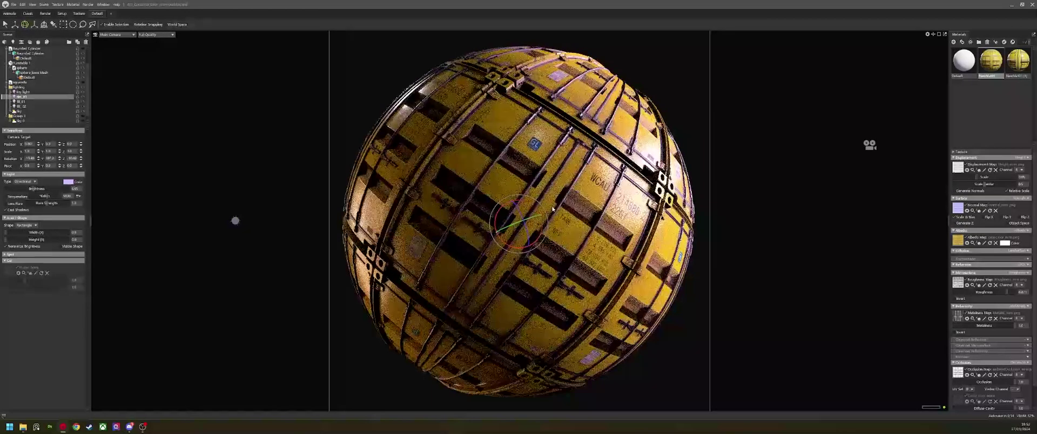
pyautogui.moveTo(523, 220); pyautogui.dragTo(519, 222)
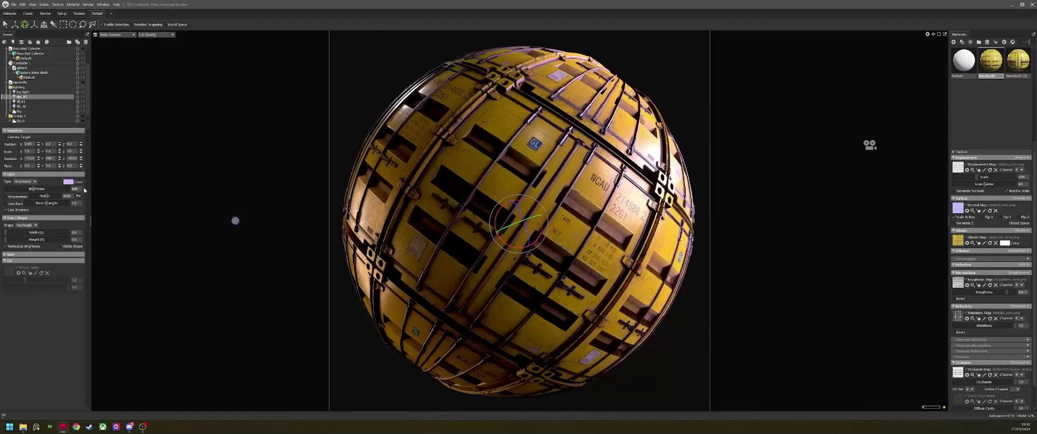
# Step: Boost the duplicated light's brightness strongly to reveal its spread, and rotate it until it only grazes the sphere's upper-right edge
pyautogui.write('6.4')
pyautogui.press('Return')
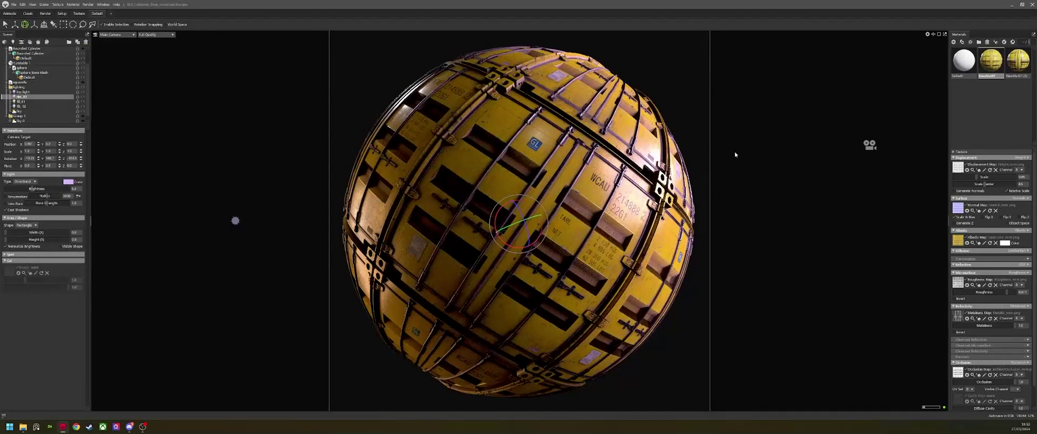
pyautogui.moveTo(535, 216); pyautogui.dragTo(521, 219)
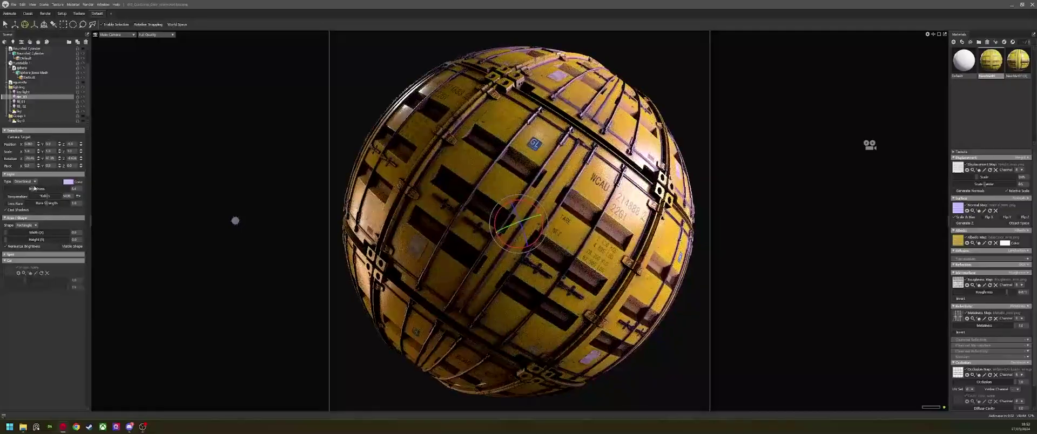
pyautogui.moveTo(34, 188); pyautogui.dragTo(47, 188)
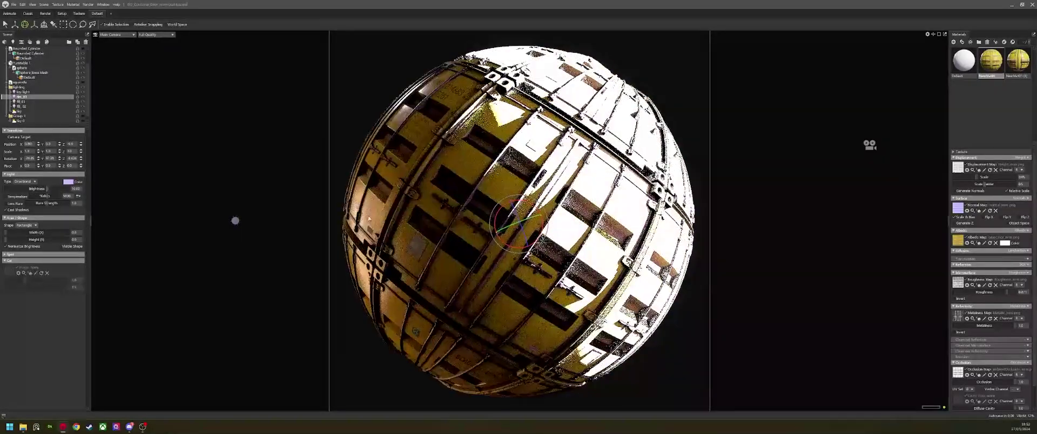
pyautogui.moveTo(533, 217); pyautogui.dragTo(540, 215)
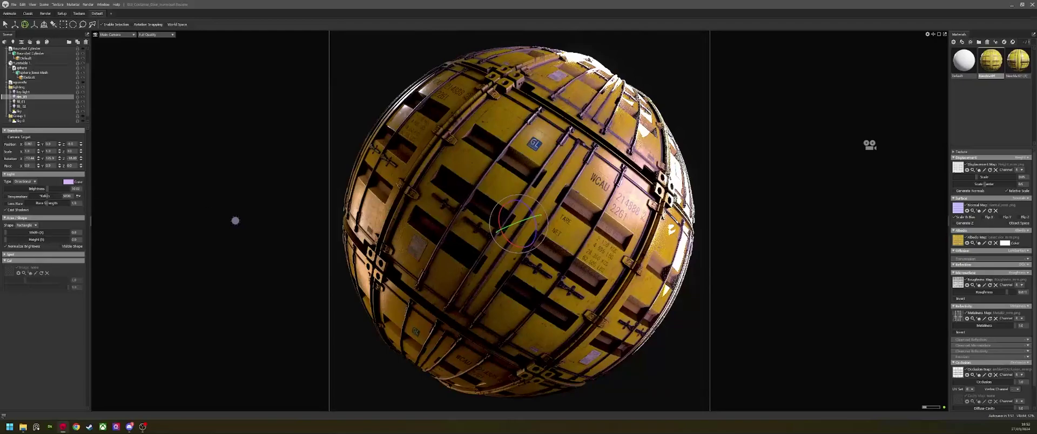
# Step: Increase the light shape's height while keeping its width at 0, and bring its brightness back down to a subtle level
pyautogui.moveTo(18, 240)
pyautogui.mouseDown()
pyautogui.moveTo(28, 239)
pyautogui.moveTo(8, 232)
pyautogui.mouseUp()
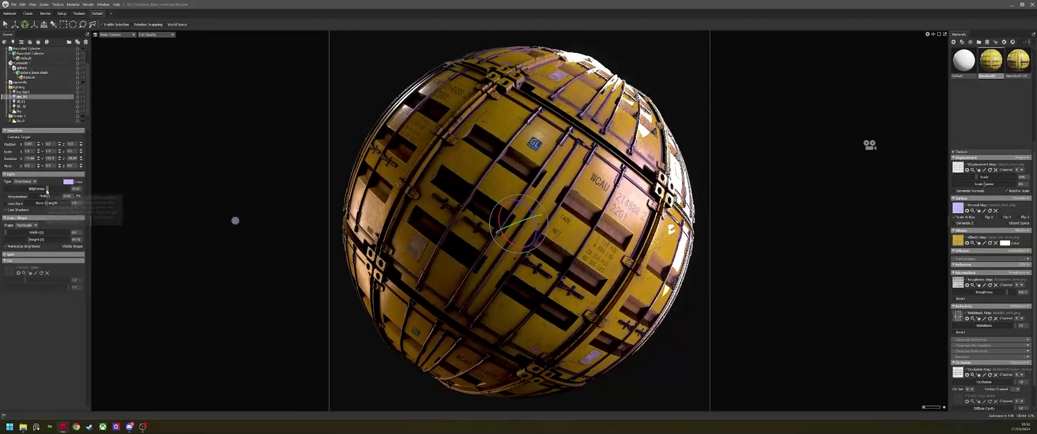
pyautogui.moveTo(46, 192)
pyautogui.mouseDown()
pyautogui.moveTo(4, 185)
pyautogui.moveTo(67, 192)
pyautogui.mouseUp()
pyautogui.click(73, 189)
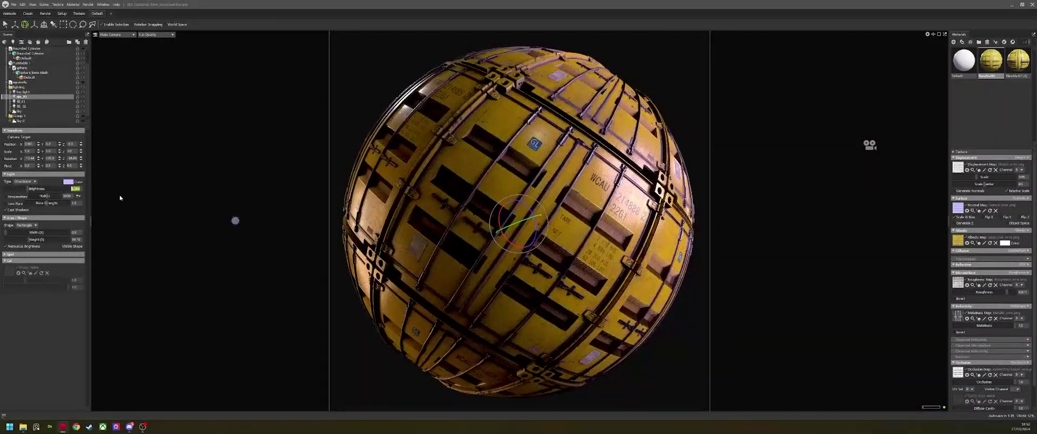
pyautogui.write('6.3')
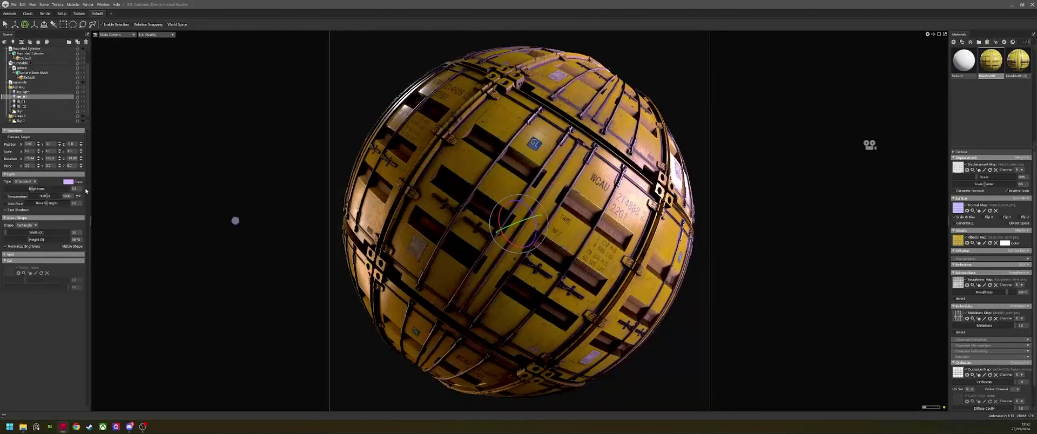
pyautogui.press('BackSpace')
pyautogui.write('5')
pyautogui.press('Return')
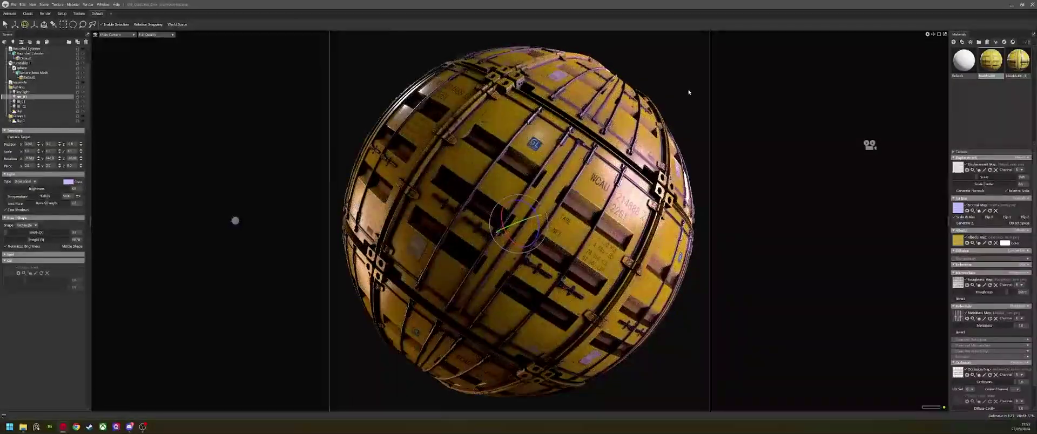
# Step: Fine-tune the duplicated light's rotation and dim it slightly
pyautogui.moveTo(547, 232); pyautogui.dragTo(545, 234)
pyautogui.moveTo(522, 195); pyautogui.dragTo(520, 221)
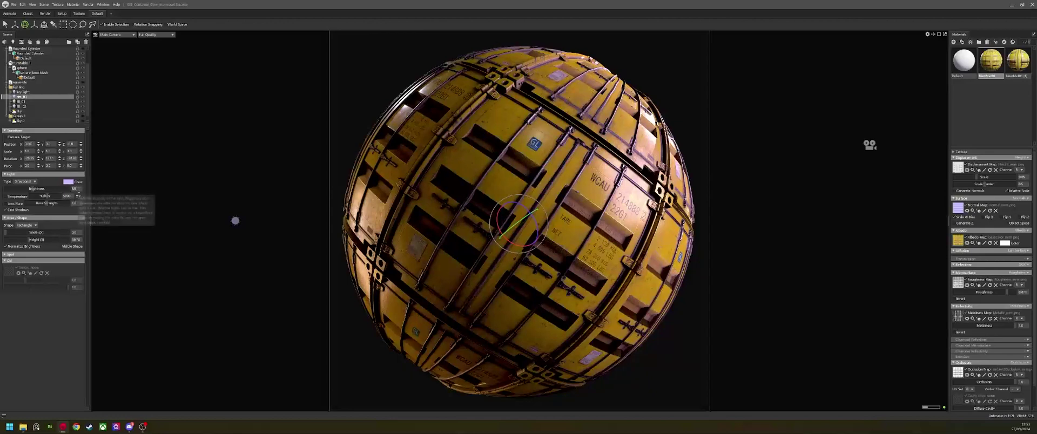
pyautogui.press('BackSpace')
pyautogui.write('4')
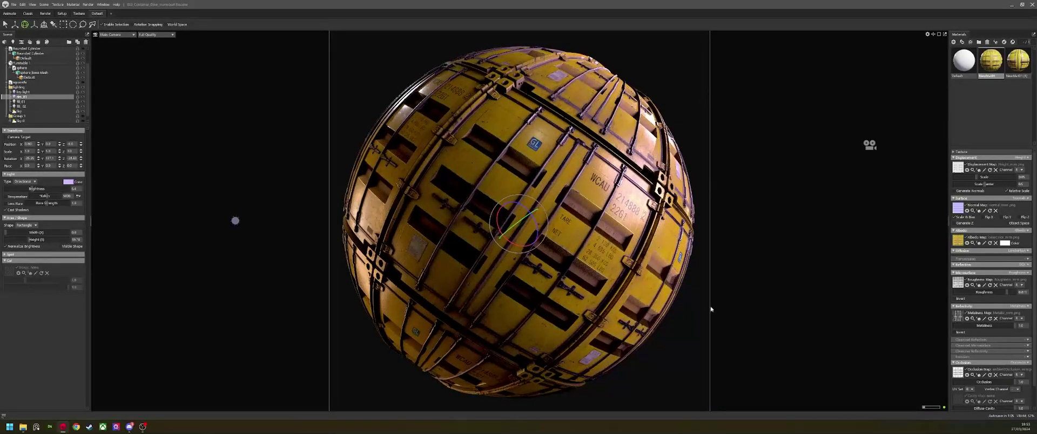
# Step: Turn ray tracing off in the render settings to compare the sphere's shading, and turn it back on
pyautogui.scroll(4, 27, 67)
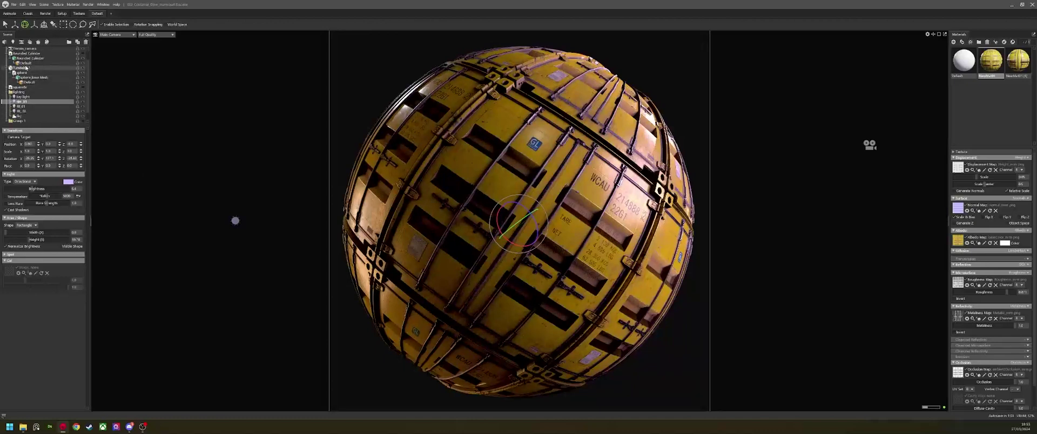
pyautogui.click(18, 52)
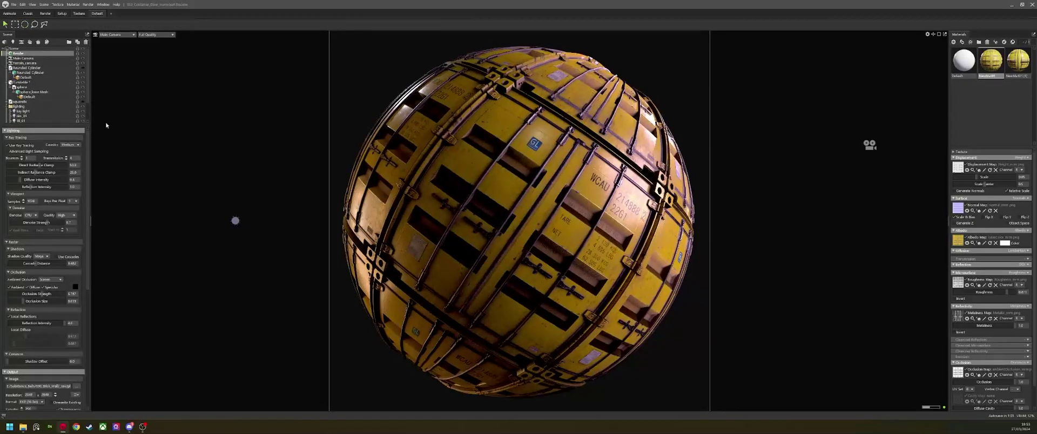
pyautogui.click(15, 146)
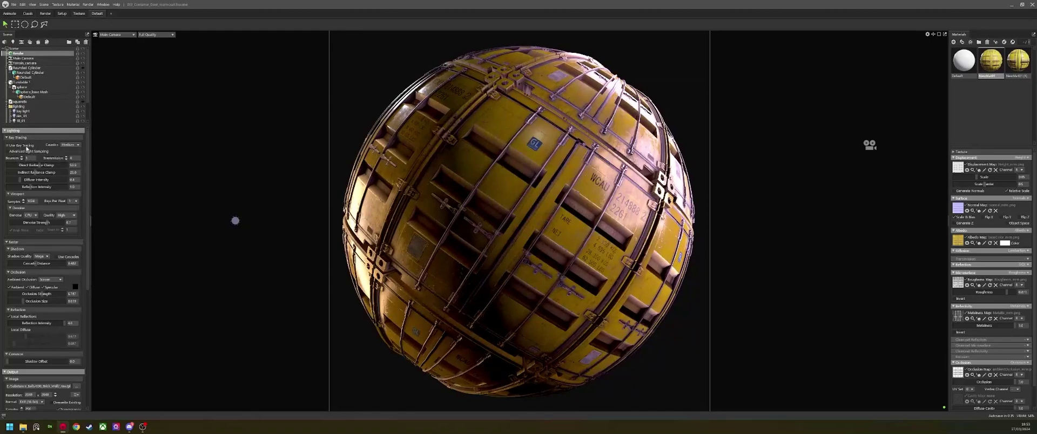
pyautogui.click(24, 146)
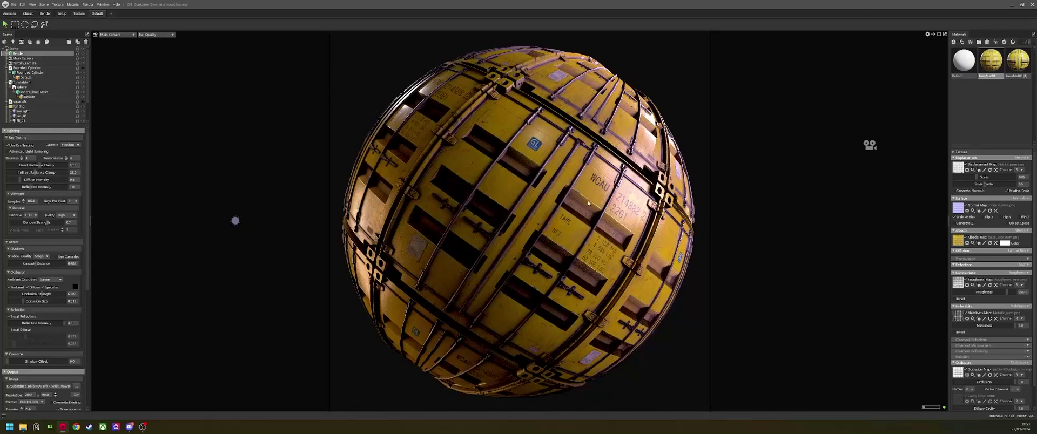
# Step: Lower the occlusion amount of the container material and deselect everything to view the sphere
pyautogui.scroll(-1, 1000, 319)
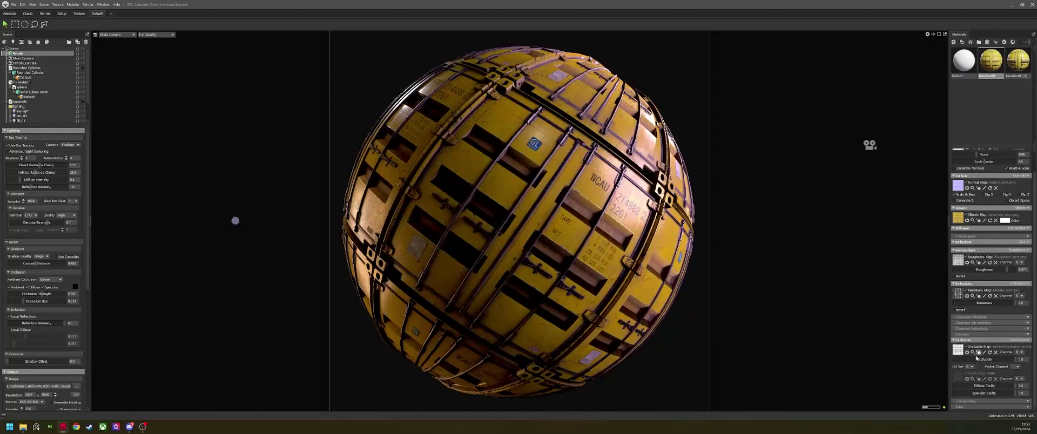
pyautogui.moveTo(989, 360)
pyautogui.mouseDown()
pyautogui.moveTo(938, 356)
pyautogui.moveTo(975, 361)
pyautogui.mouseUp()
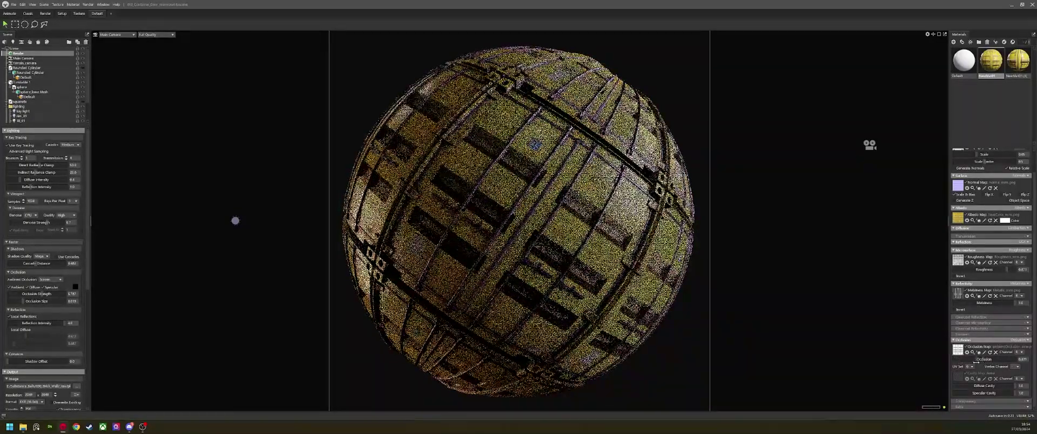
pyautogui.click(822, 319)
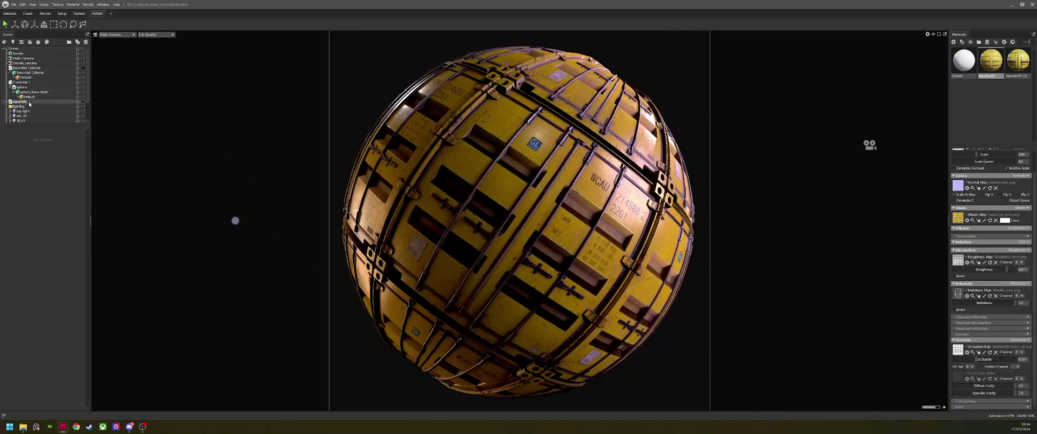
# Step: Raise the brightness of the sky light in the lighting group slightly and try rotating its environment
pyautogui.scroll(-2, 48, 103)
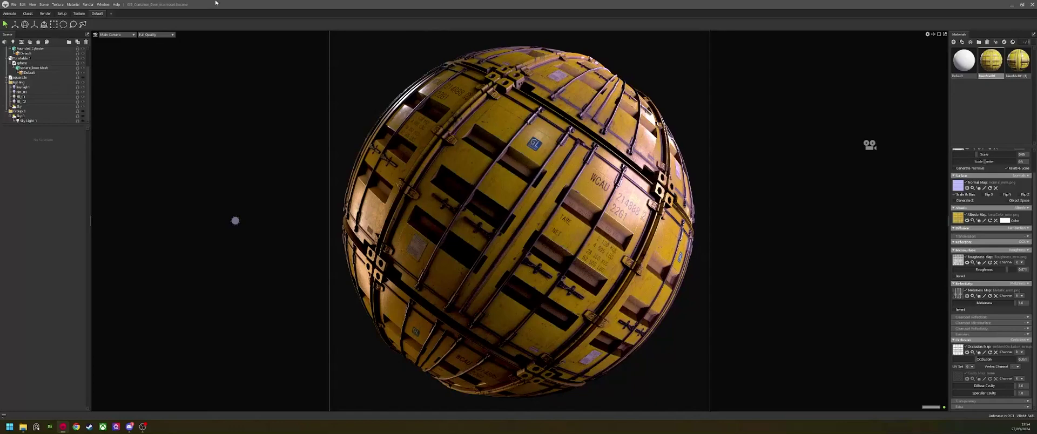
pyautogui.click(33, 108)
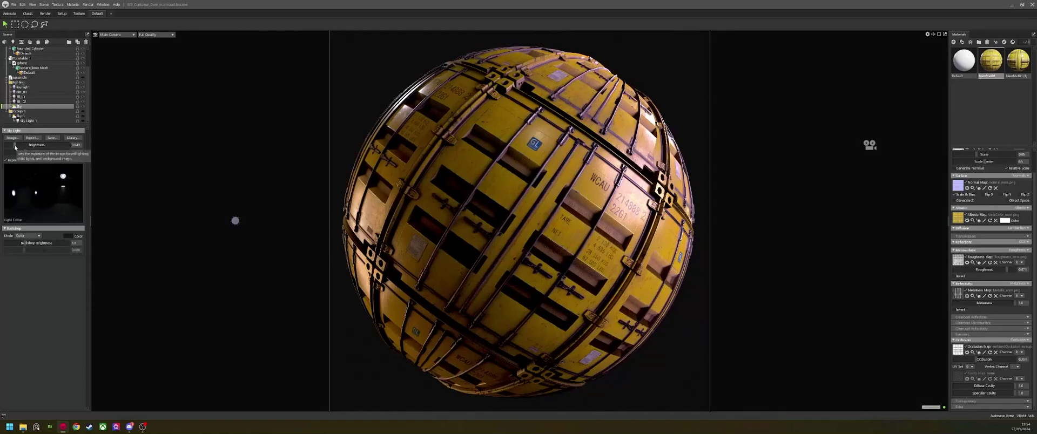
pyautogui.moveTo(14, 146); pyautogui.dragTo(16, 145)
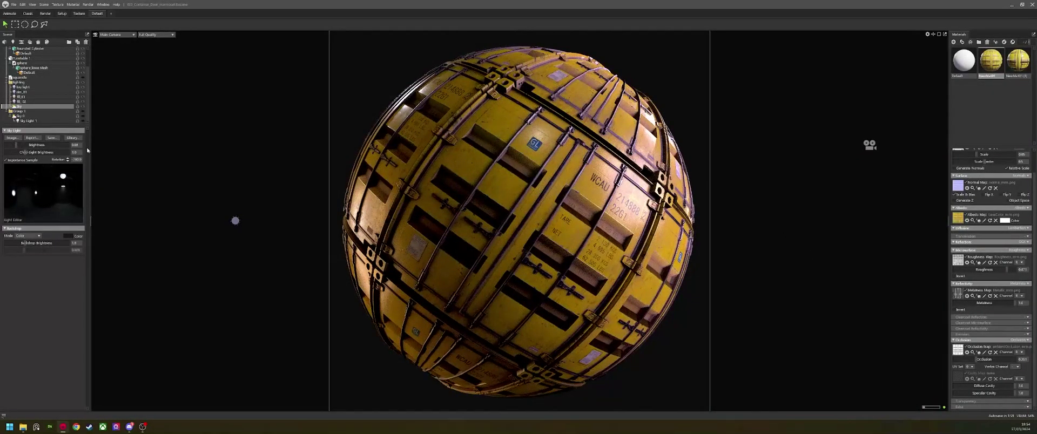
pyautogui.moveTo(16, 145)
pyautogui.mouseDown()
pyautogui.moveTo(5, 145)
pyautogui.moveTo(16, 145)
pyautogui.mouseUp()
pyautogui.keyDown('shift'); pyautogui.moveTo(572, 226); pyautogui.dragTo(522, 229); pyautogui.keyUp('shift')
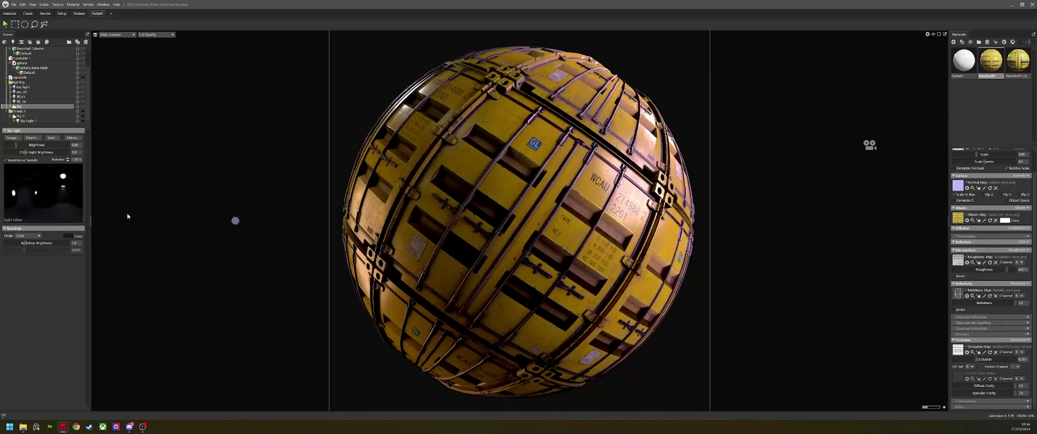
# Step: Lower the render's ambient occlusion strength slightly and check the available shadow quality and ambient occlusion modes, keeping occlusion on Screen
pyautogui.scroll(2, 33, 71)
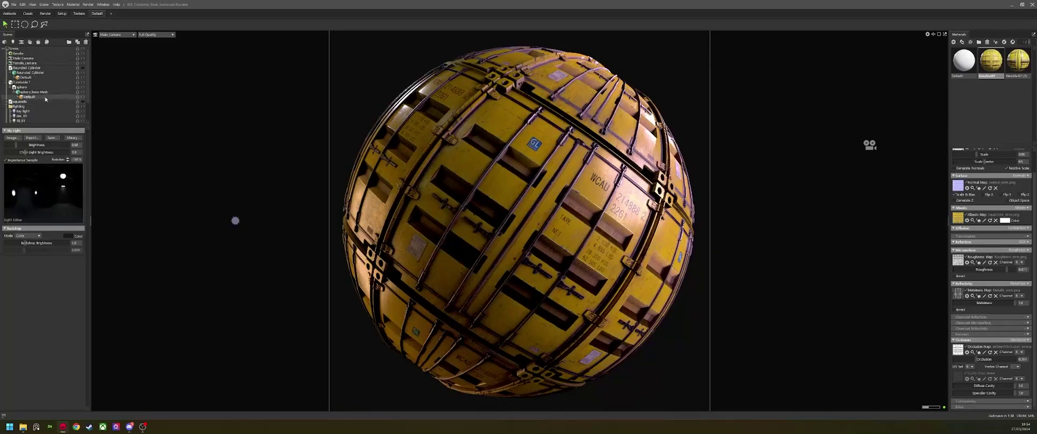
pyautogui.click(24, 55)
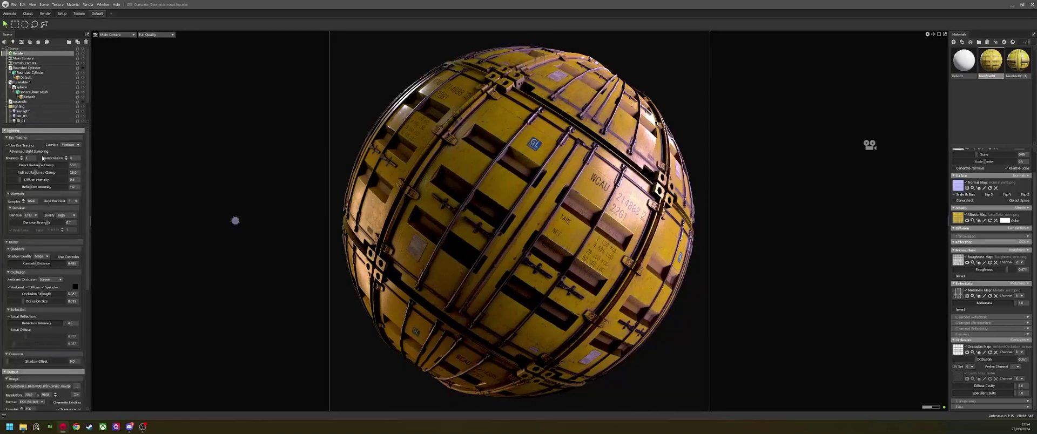
pyautogui.click(47, 257)
pyautogui.click(46, 258)
pyautogui.moveTo(37, 295); pyautogui.dragTo(24, 301)
pyautogui.click(57, 280)
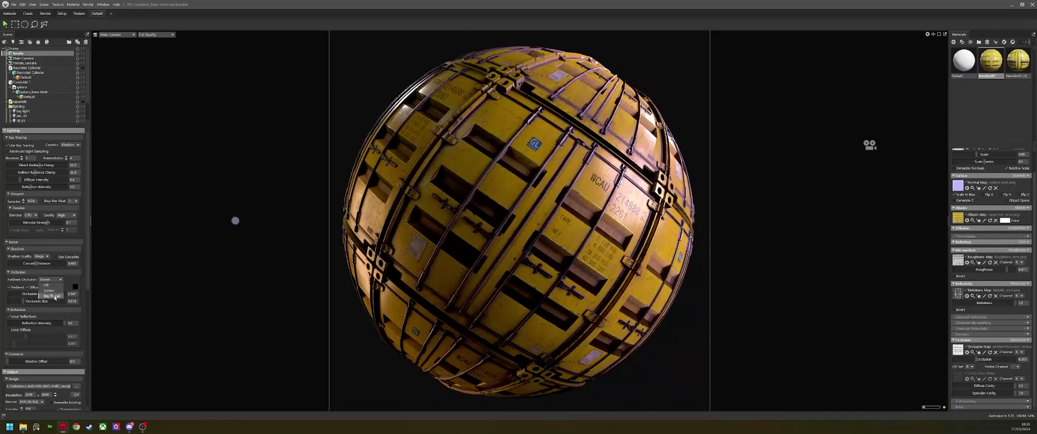
pyautogui.click(57, 281)
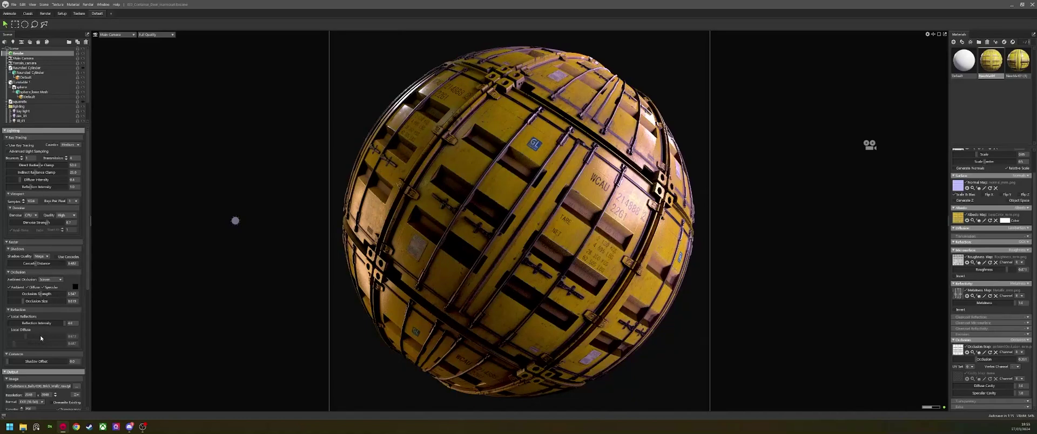
# Step: Select the main camera and adjust the exposure in its post effect settings
pyautogui.scroll(-1, 49, 338)
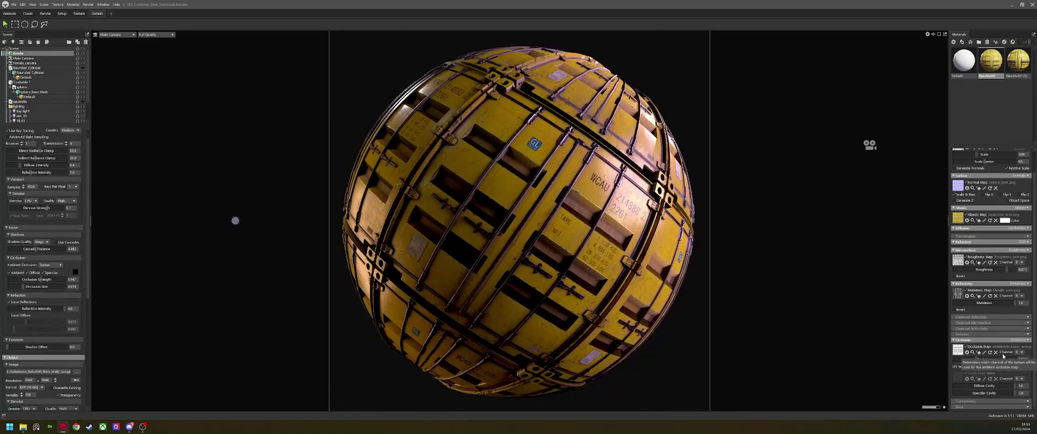
pyautogui.scroll(1, 45, 292)
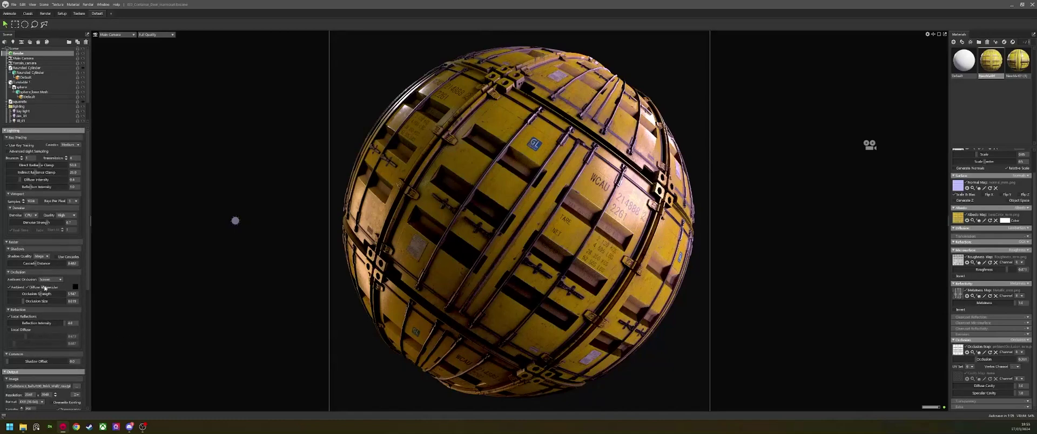
pyautogui.click(24, 58)
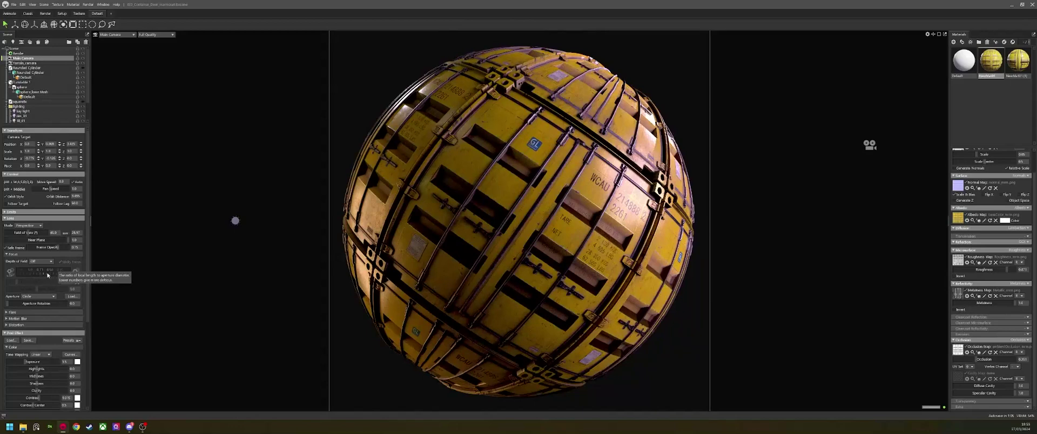
pyautogui.scroll(-2, 64, 347)
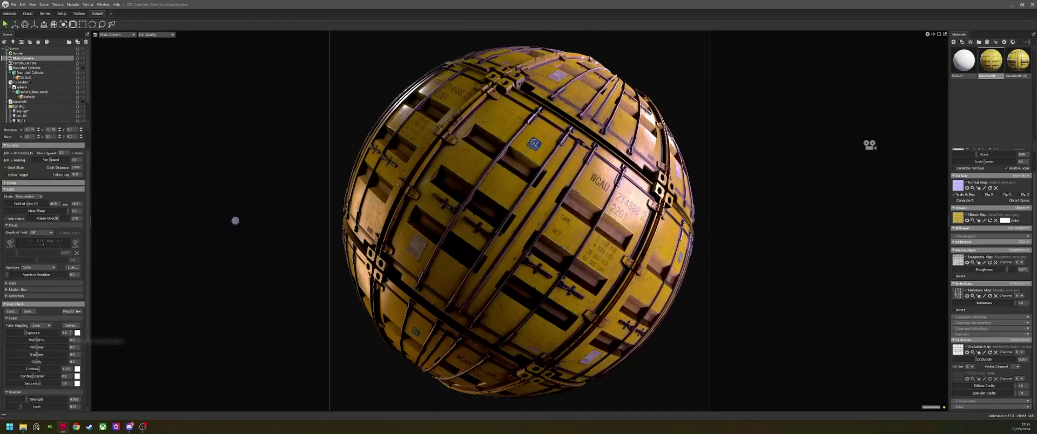
pyautogui.press('Return')
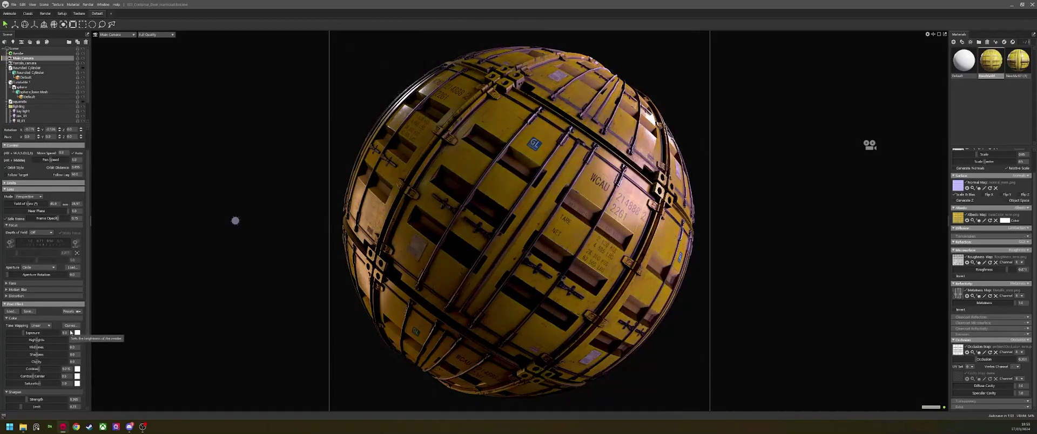
pyautogui.click(70, 332)
pyautogui.press('BackSpace')
pyautogui.write('5')
pyautogui.press('Return')
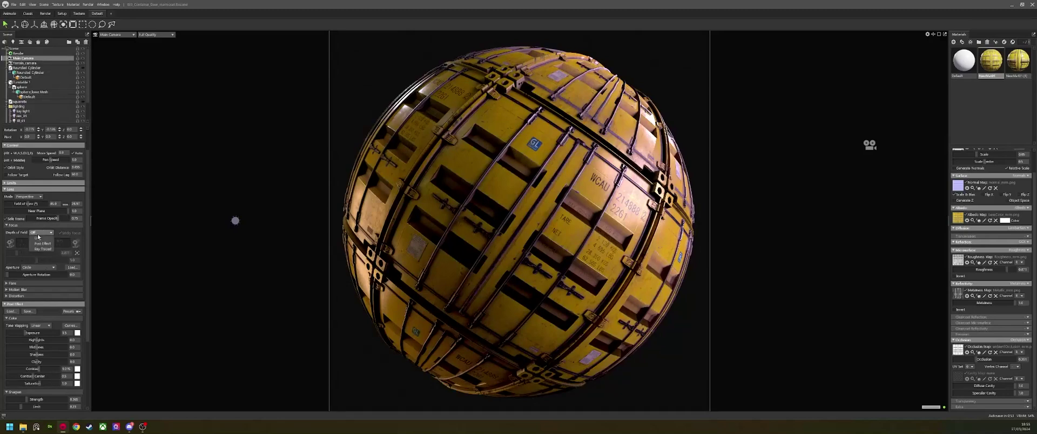
# Step: Turn on Ray Traced depth of field for the main camera, comparing it with the Post Effect mode
pyautogui.click(41, 233)
pyautogui.click(41, 249)
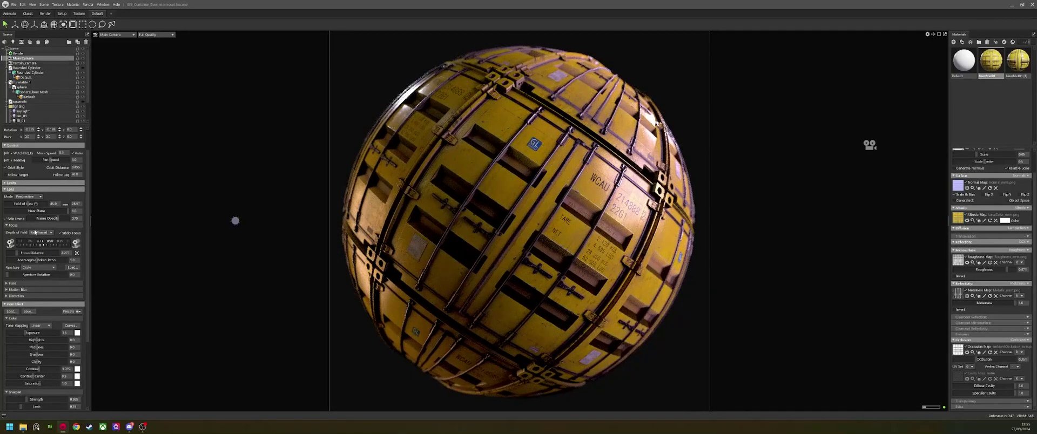
pyautogui.click(41, 232)
pyautogui.click(39, 243)
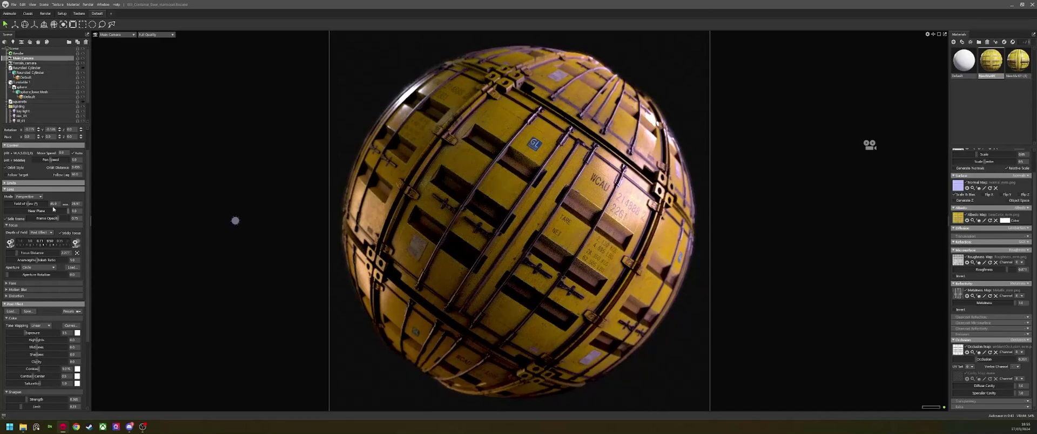
pyautogui.click(41, 232)
pyautogui.click(39, 249)
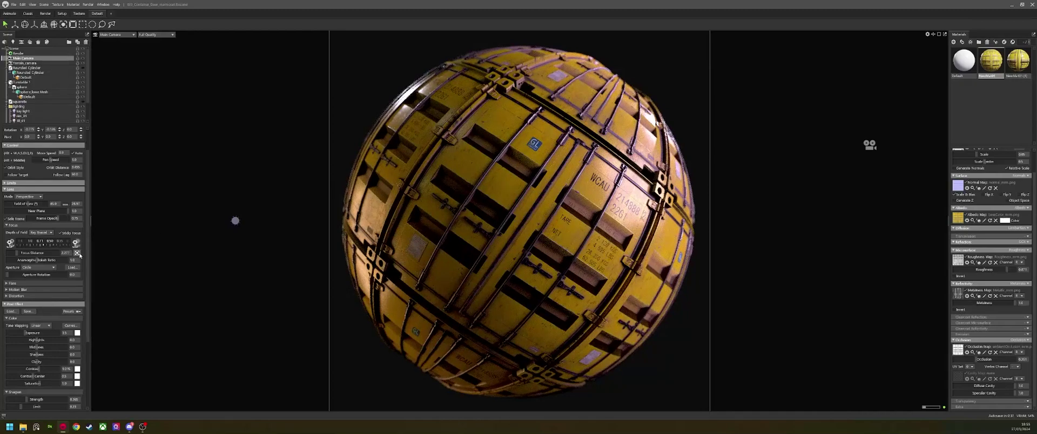
# Step: Try different focus points on the sphere: the upper right edge, the top and the container number lettering
pyautogui.click(76, 252)
pyautogui.click(657, 123)
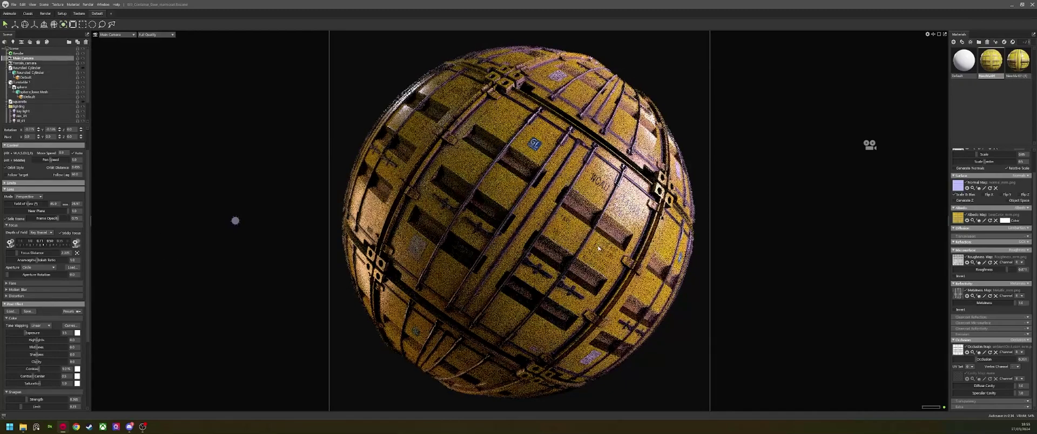
pyautogui.click(77, 252)
pyautogui.click(555, 78)
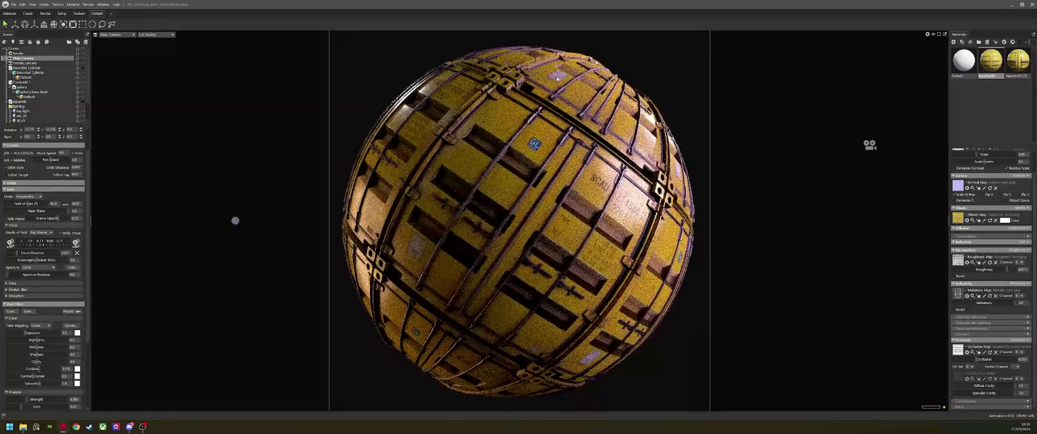
pyautogui.click(77, 252)
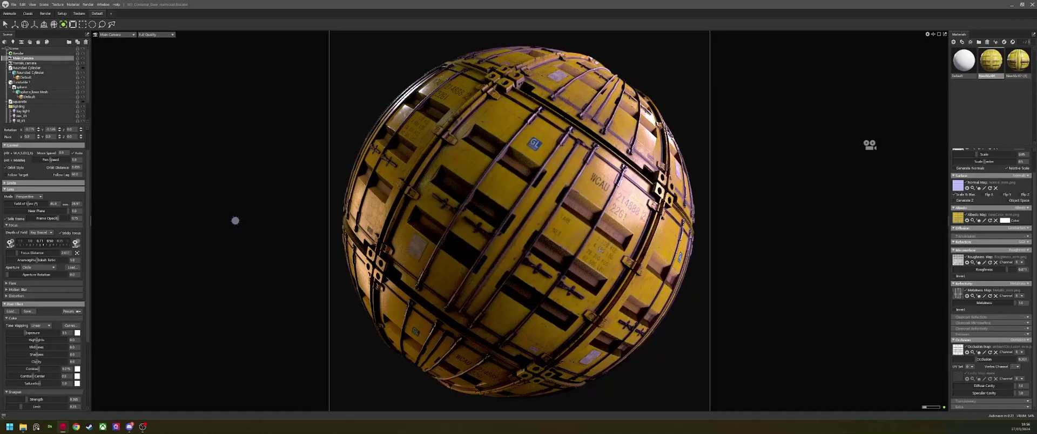
pyautogui.click(628, 201)
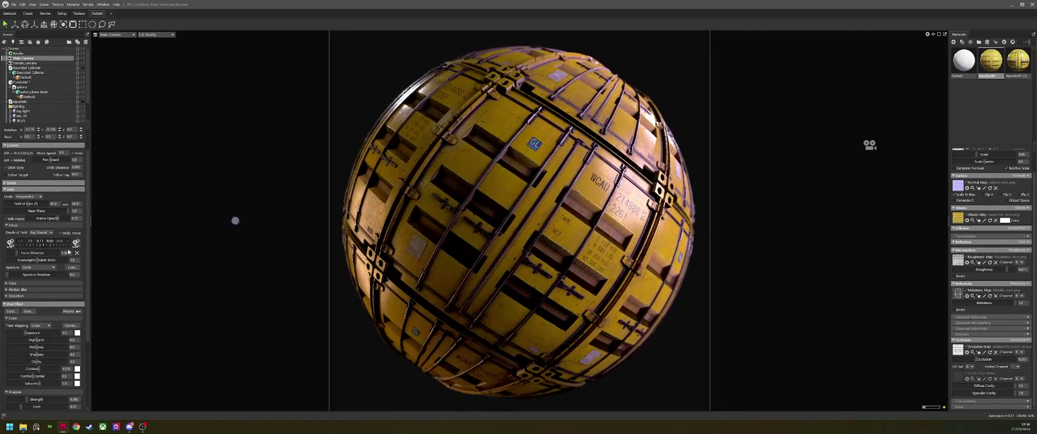
# Step: Refocus the camera on the container number lettering and adjust the depth of field's aperture f-stop
pyautogui.click(78, 253)
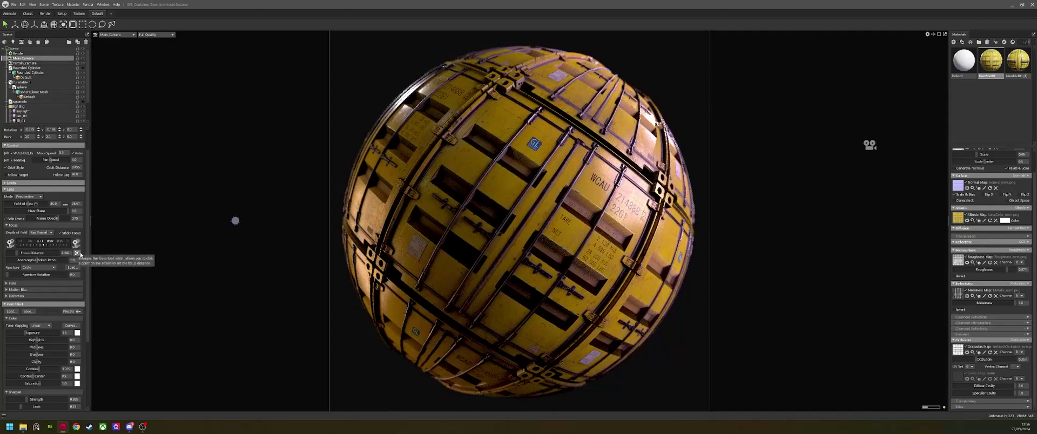
pyautogui.click(77, 253)
pyautogui.click(630, 203)
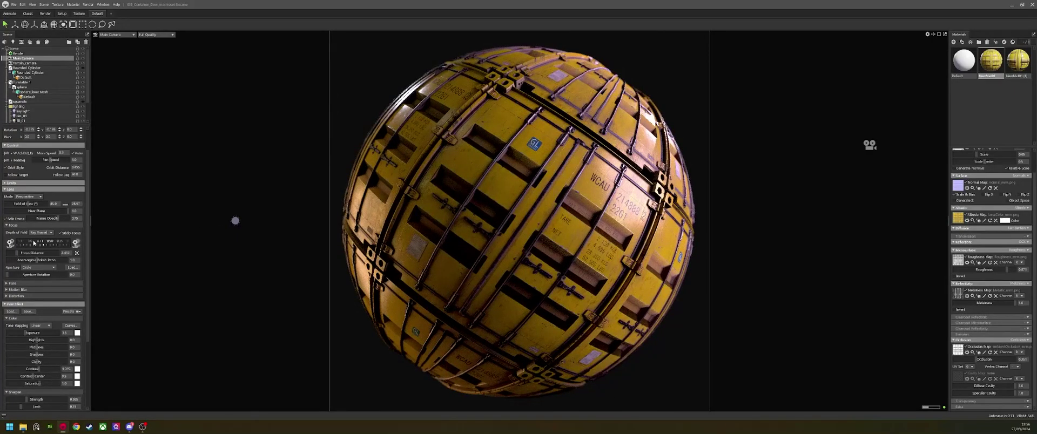
pyautogui.moveTo(32, 243)
pyautogui.mouseDown()
pyautogui.moveTo(140, 252)
pyautogui.moveTo(44, 246)
pyautogui.mouseUp()
pyautogui.moveTo(69, 243); pyautogui.dragTo(36, 245)
# Step: Try different flare strengths and sizes on the main camera's lens, and set the flare strength to 1
pyautogui.click(54, 283)
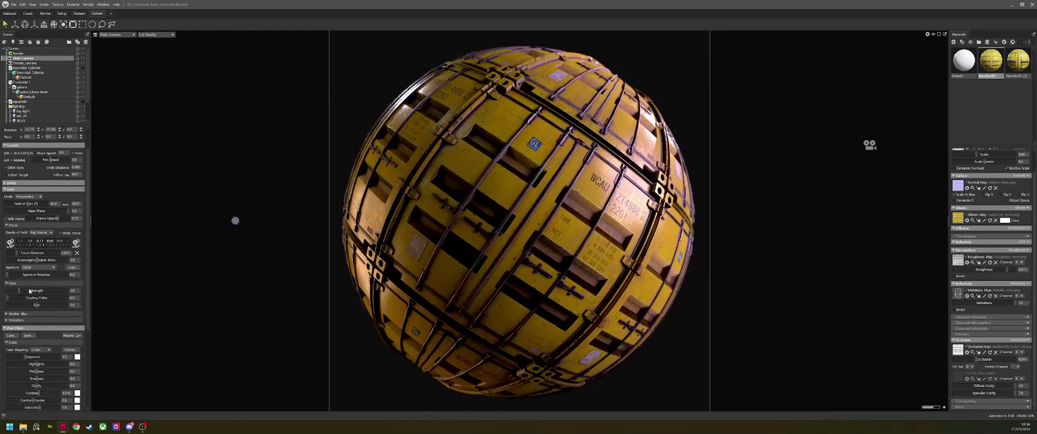
pyautogui.moveTo(18, 290)
pyautogui.mouseDown()
pyautogui.moveTo(1, 291)
pyautogui.moveTo(48, 296)
pyautogui.moveTo(11, 305)
pyautogui.moveTo(85, 301)
pyautogui.moveTo(17, 305)
pyautogui.mouseUp()
pyautogui.click(13, 291)
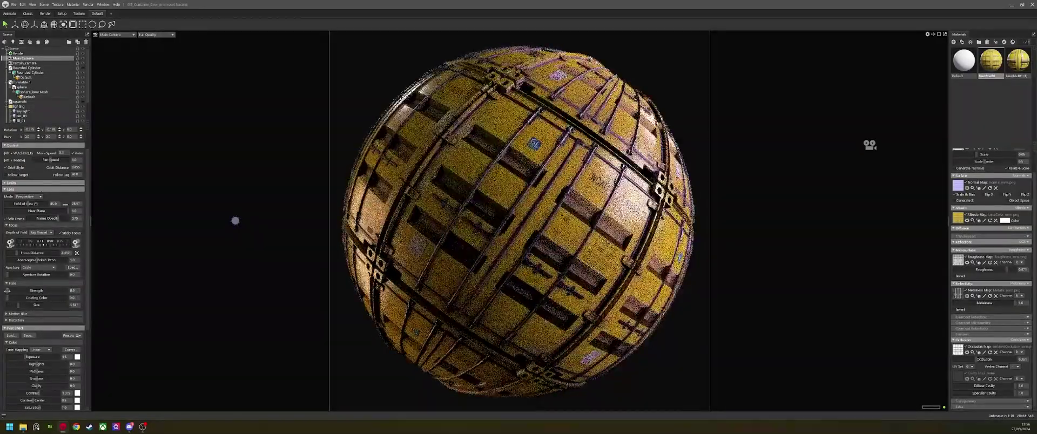
pyautogui.click(74, 291)
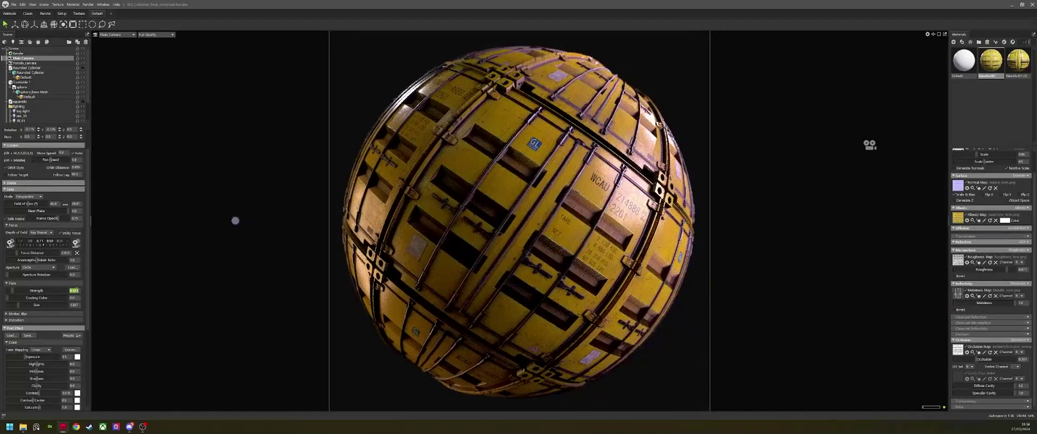
pyautogui.write('1')
pyautogui.press('Return')
pyautogui.click(65, 283)
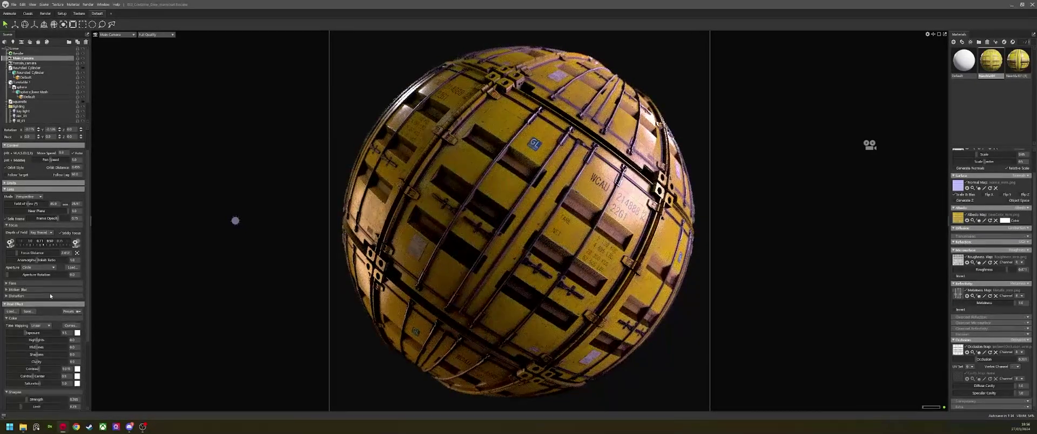
# Step: Check the lens distortion settings, then lower the camera's sharpen strength and slightly reduce its bloom brightness
pyautogui.click(32, 296)
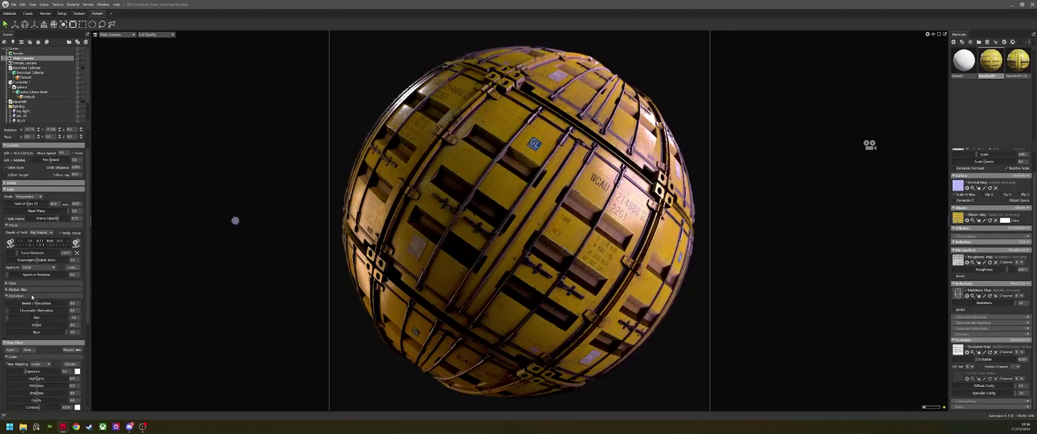
pyautogui.click(36, 296)
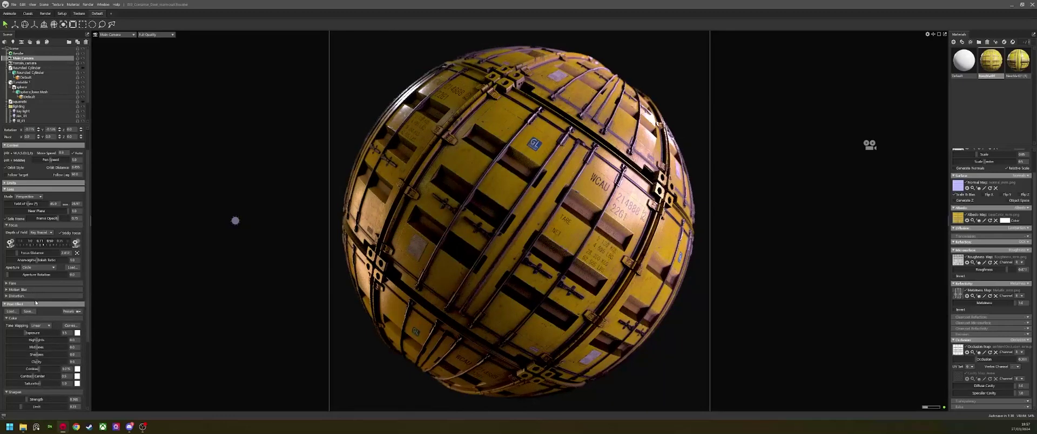
pyautogui.scroll(-5, 52, 311)
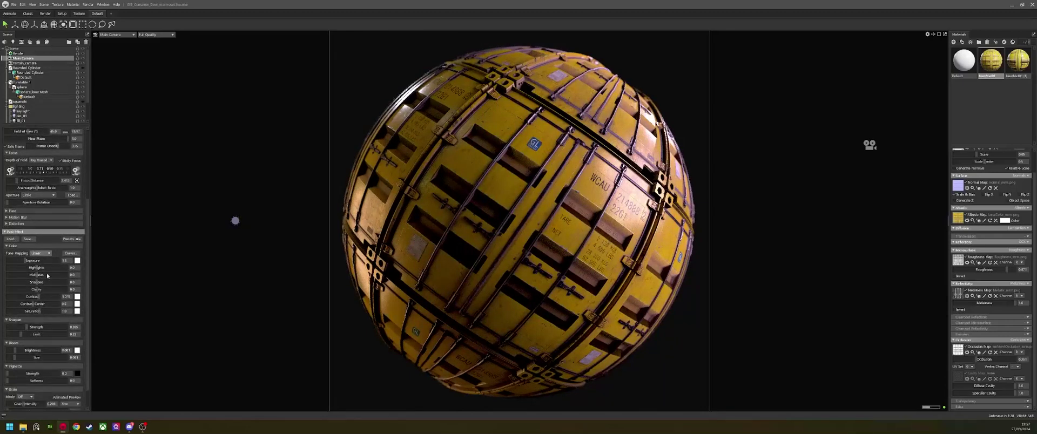
pyautogui.moveTo(24, 307); pyautogui.dragTo(5, 304)
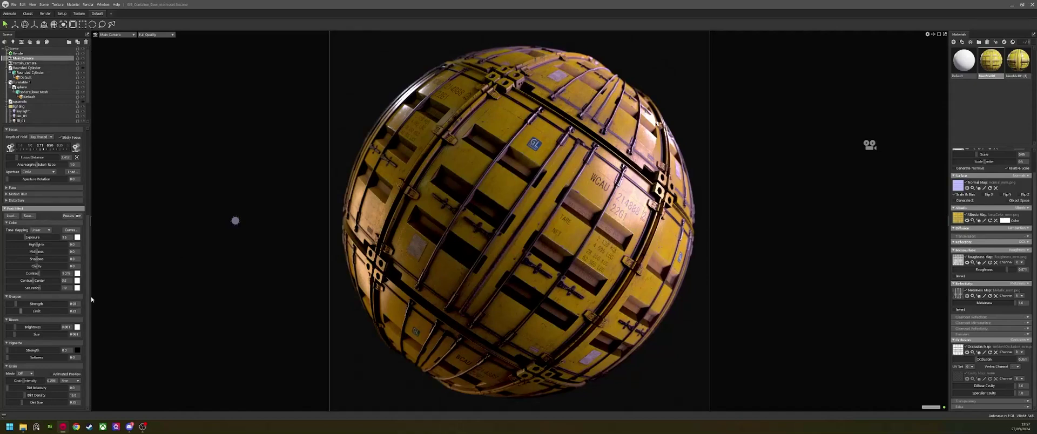
pyautogui.moveTo(23, 327); pyautogui.dragTo(20, 327)
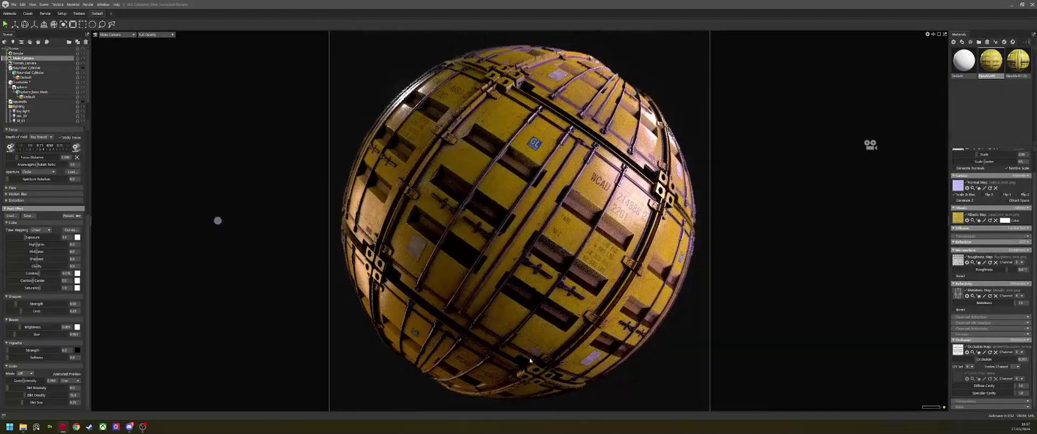
pyautogui.scroll(5, 26, 308)
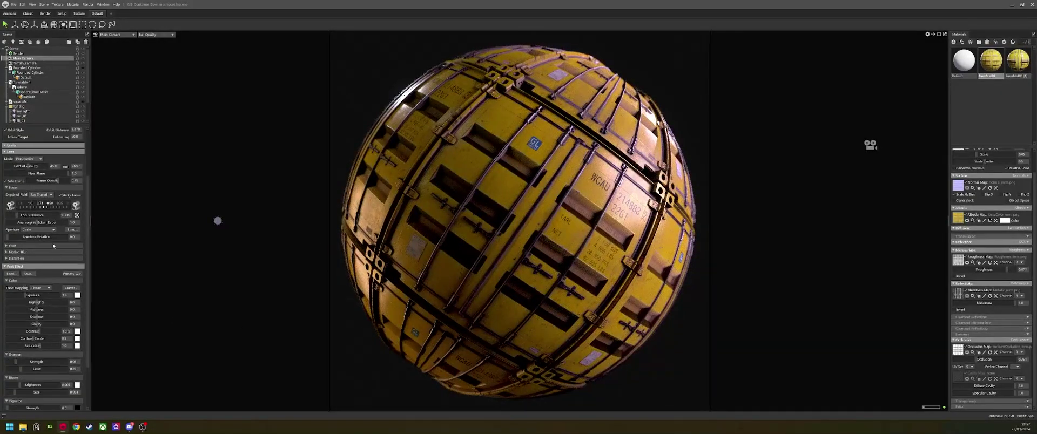
pyautogui.scroll(1, 77, 229)
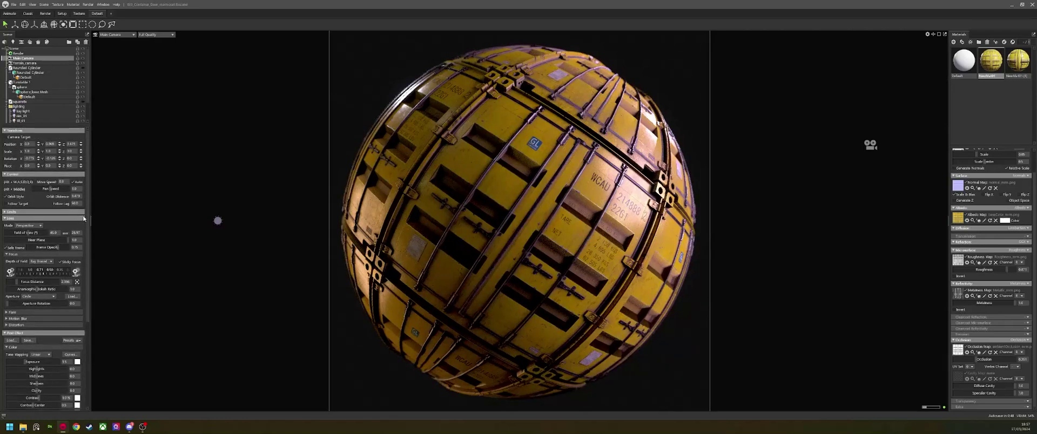
pyautogui.click(32, 82)
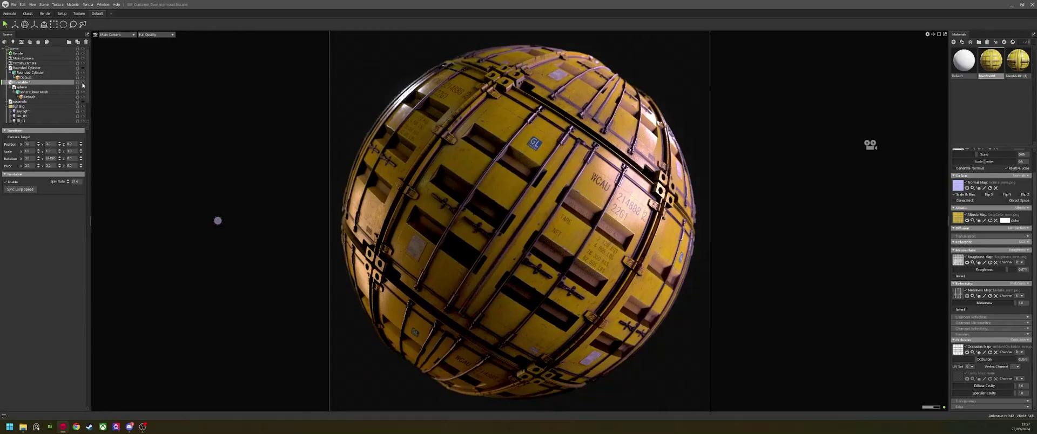
pyautogui.click(45, 5)
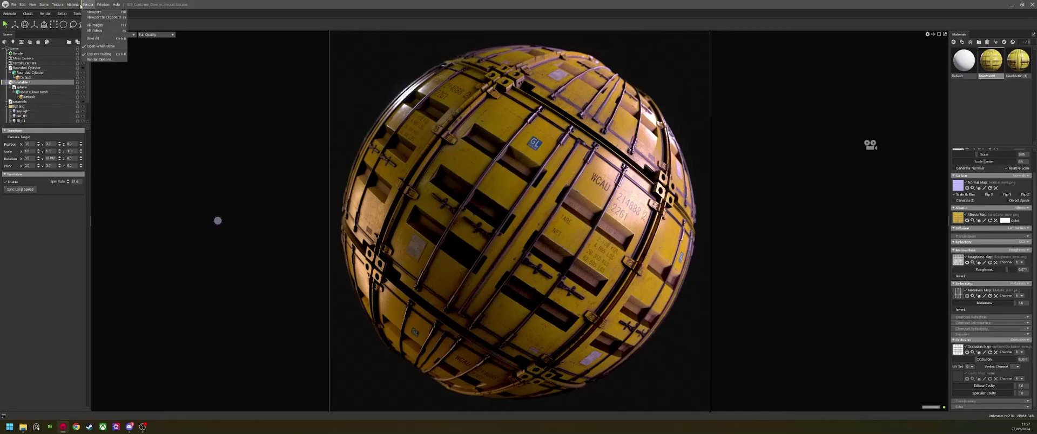
pyautogui.moveTo(29, 6)
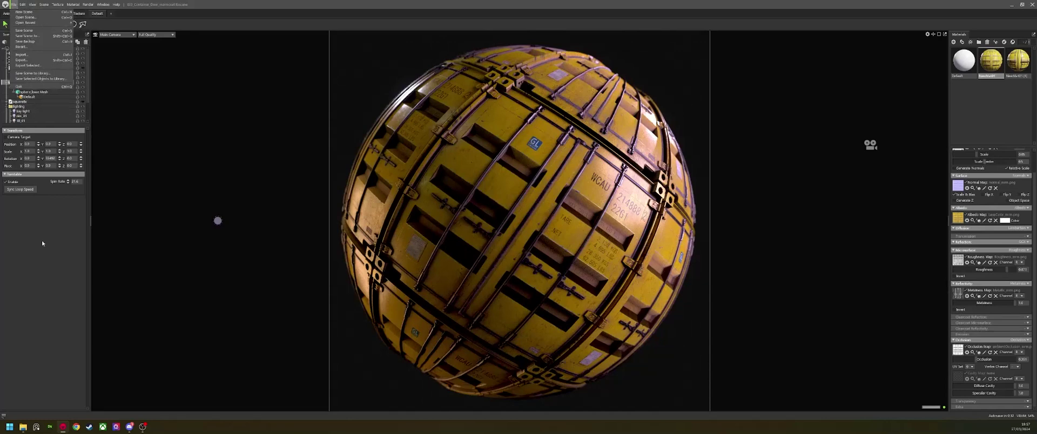
pyautogui.click(54, 95)
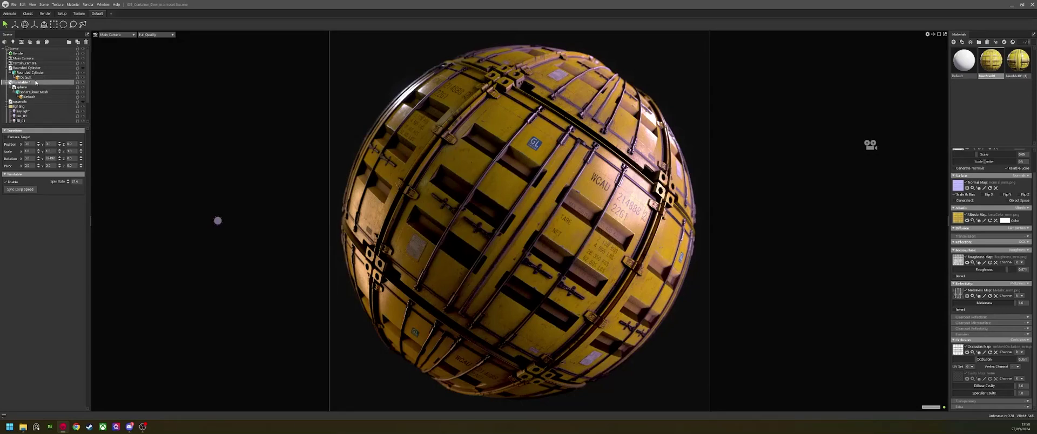
# Step: Hide the turntable holding the sphere and show the rounded cylinder in its place
pyautogui.click(83, 82)
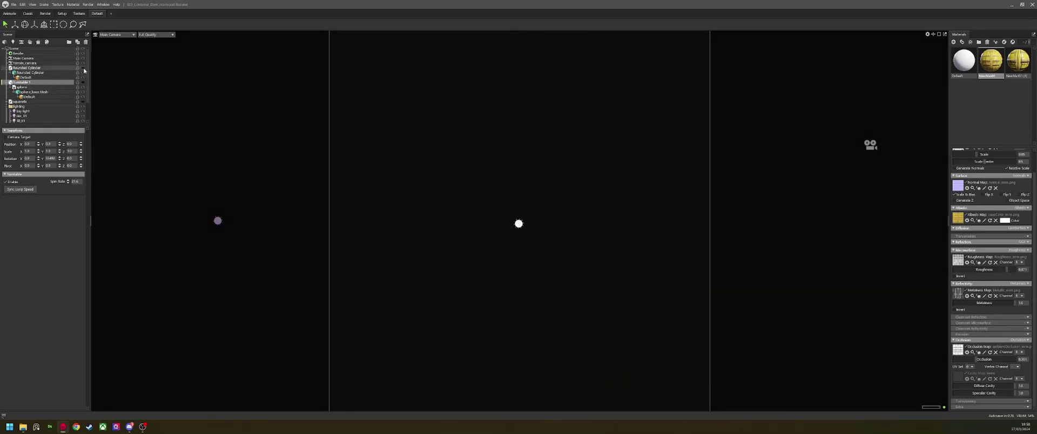
pyautogui.click(82, 68)
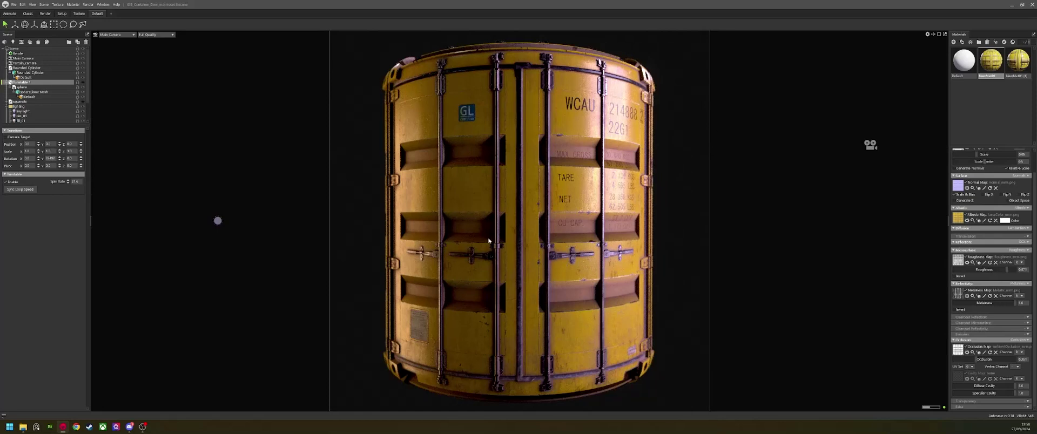
pyautogui.click(442, 191)
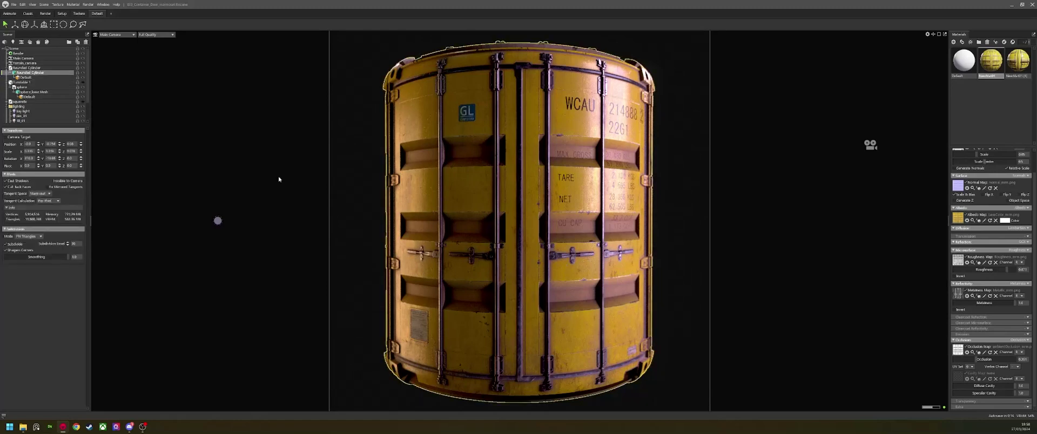
# Step: Select the main camera and adjust its depth of field's aperture f-stop for the cylinder
pyautogui.click(23, 59)
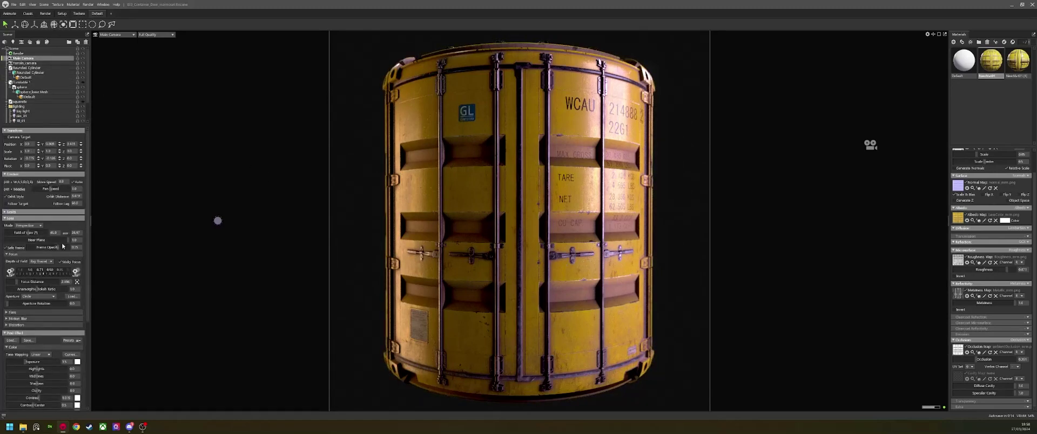
pyautogui.moveTo(47, 274); pyautogui.dragTo(76, 273)
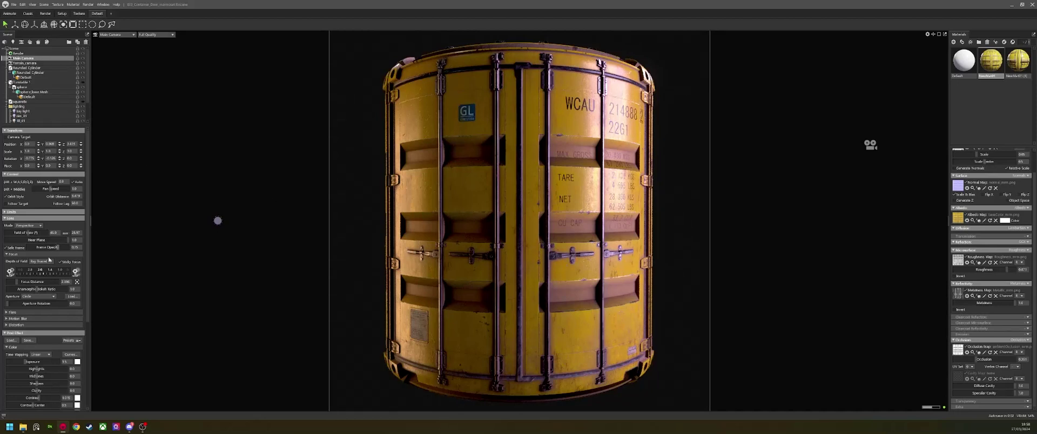
# Step: Fine-tune the main camera's aperture, swap the rounded cylinder for the flat plane, and apply the single-door container material to it
pyautogui.moveTo(49, 272); pyautogui.dragTo(42, 272)
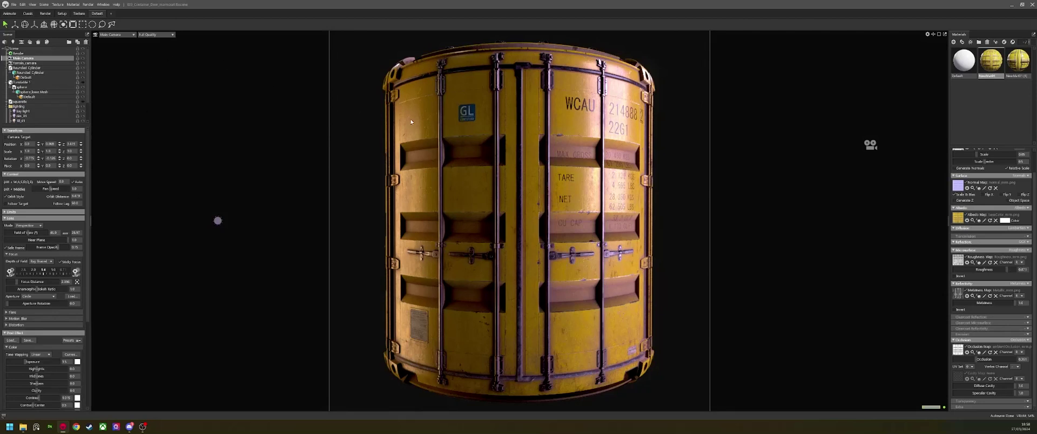
pyautogui.click(82, 102)
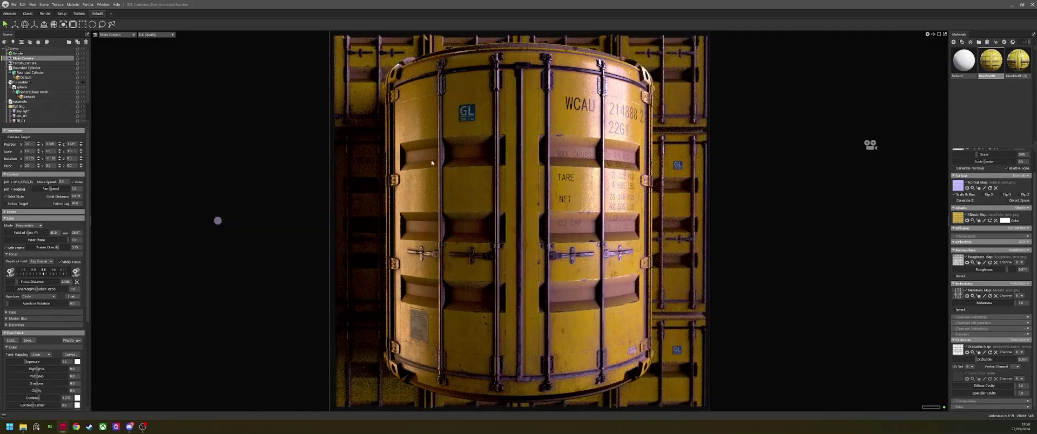
pyautogui.click(83, 68)
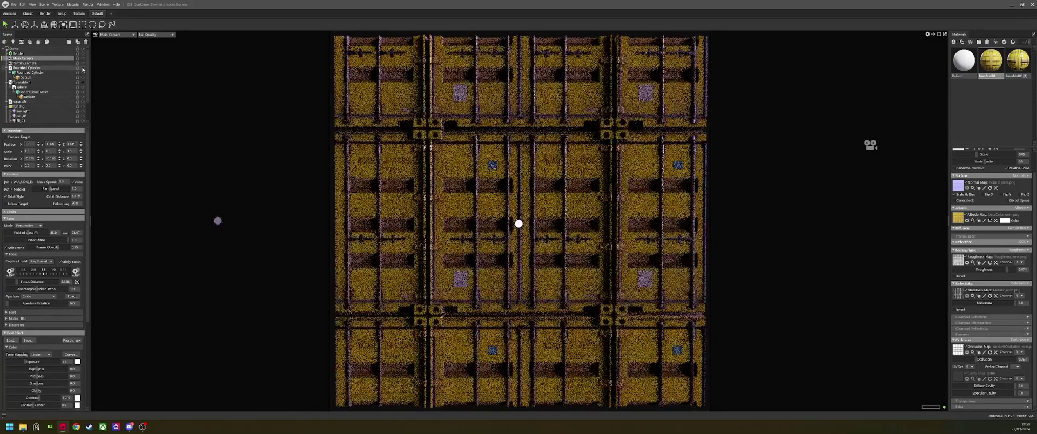
pyautogui.moveTo(1018, 60); pyautogui.dragTo(537, 218)
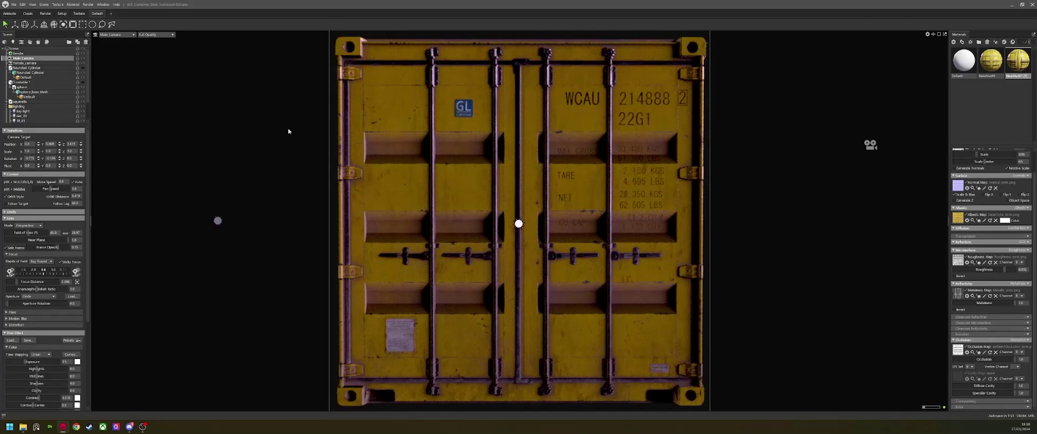
# Step: Turn off the main camera's depth of field and put the tiled container material back on the plane
pyautogui.click(41, 261)
pyautogui.click(40, 267)
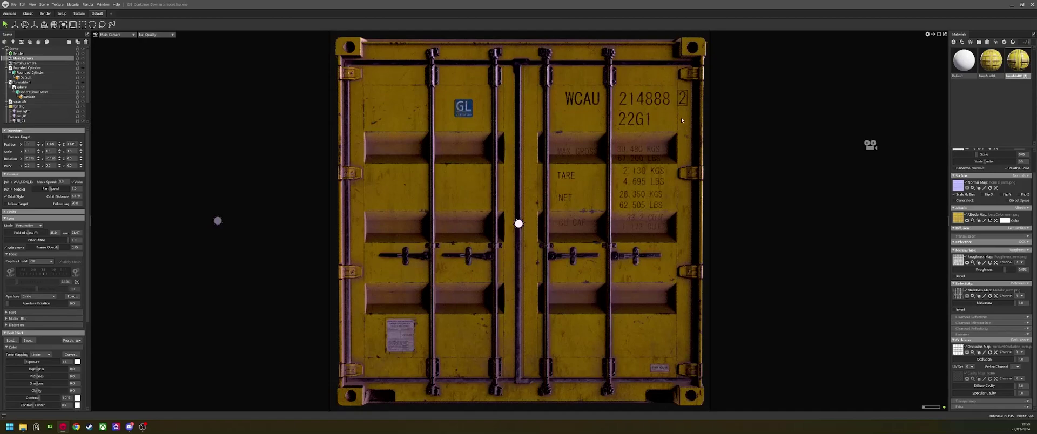
pyautogui.moveTo(991, 59); pyautogui.dragTo(519, 214)
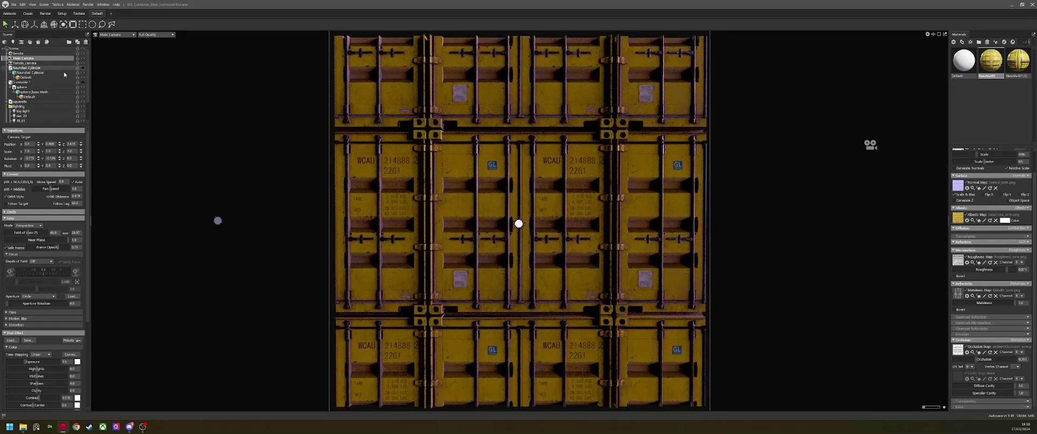
# Step: Delete the extra group containing a second sky, below the lighting group
pyautogui.scroll(-2, 50, 67)
pyautogui.click(48, 111)
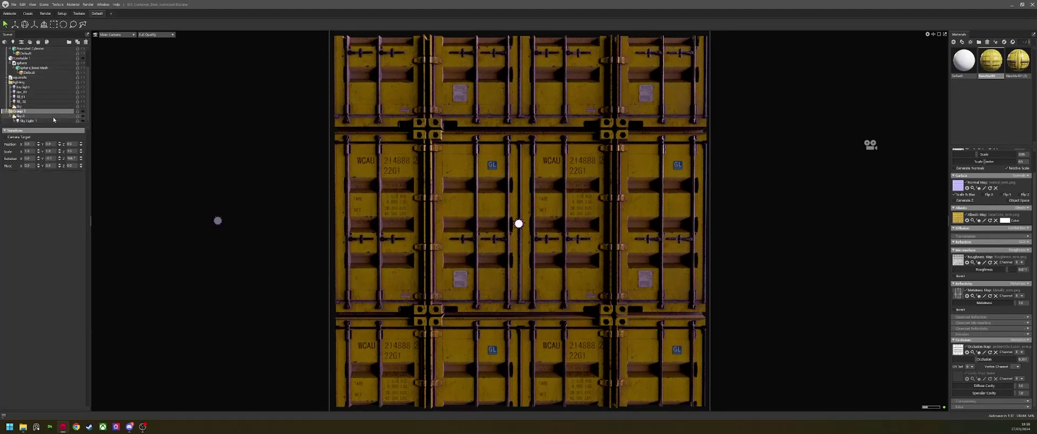
pyautogui.press('Delete')
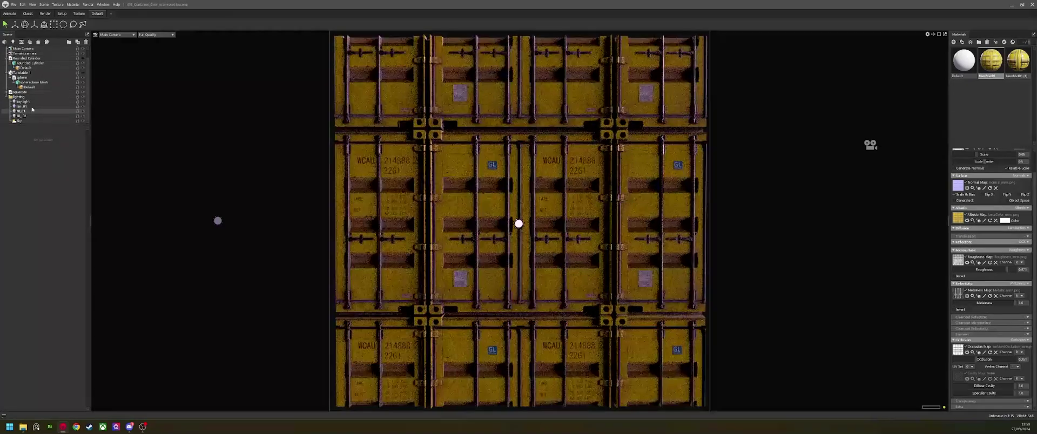
# Step: Hide and collapse the lighting group, then duplicate it and name the copy "lighting plane"
pyautogui.click(33, 96)
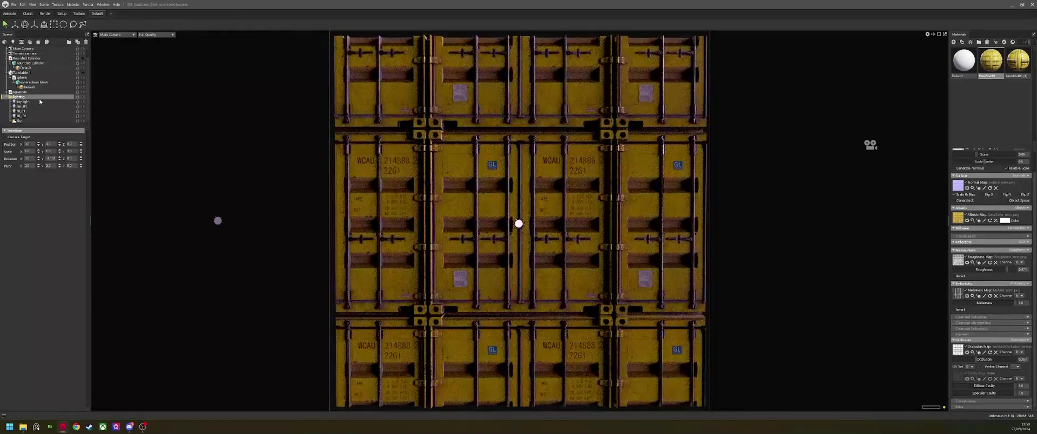
pyautogui.click(82, 97)
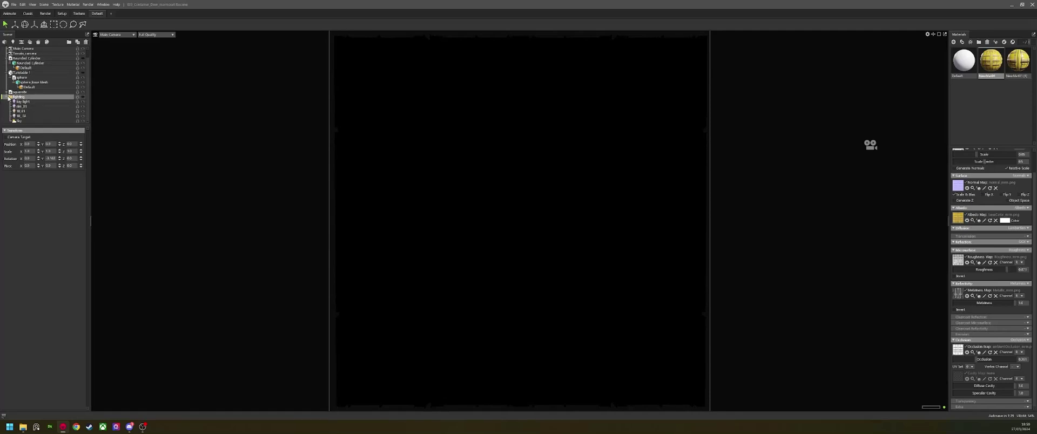
pyautogui.click(7, 98)
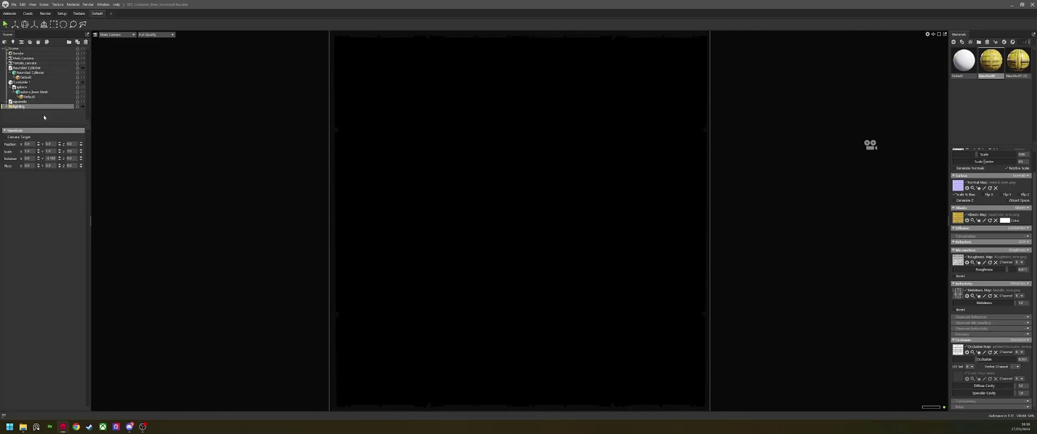
pyautogui.hotkey('ctrl', 'd')
pyautogui.doubleClick(37, 112)
pyautogui.press('Return')
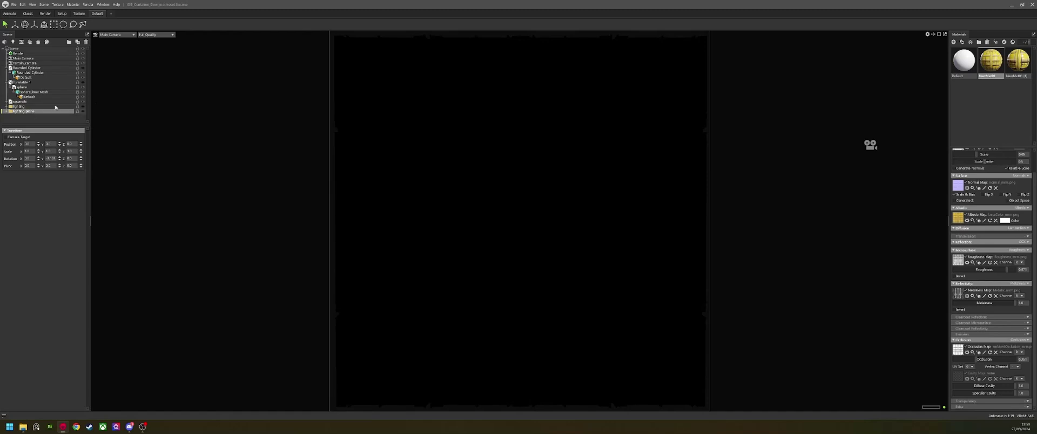
# Step: Show the lighting plane group and hide its individual lights so only the sky lights the plane
pyautogui.click(83, 111)
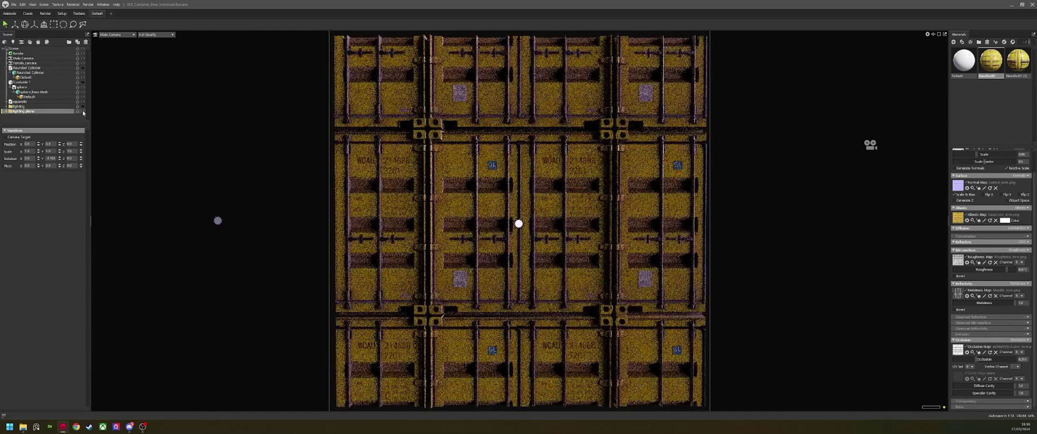
pyautogui.click(5, 112)
pyautogui.click(79, 121)
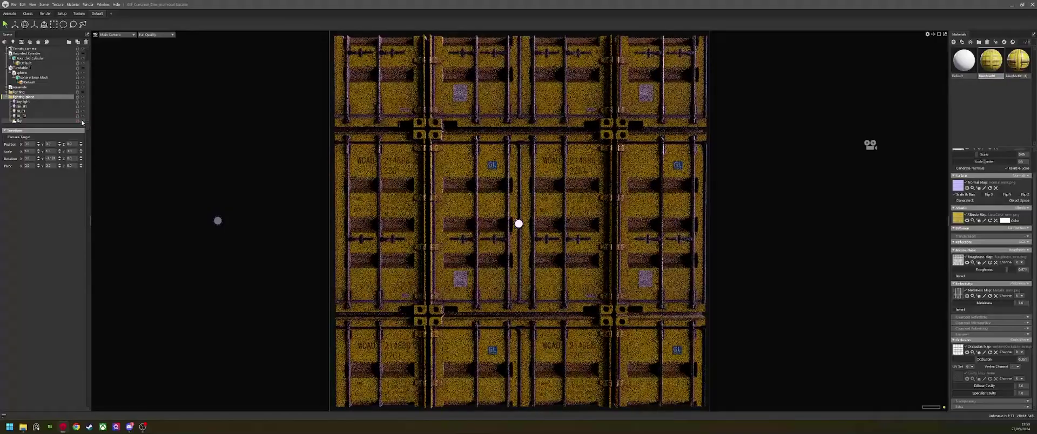
pyautogui.click(78, 122)
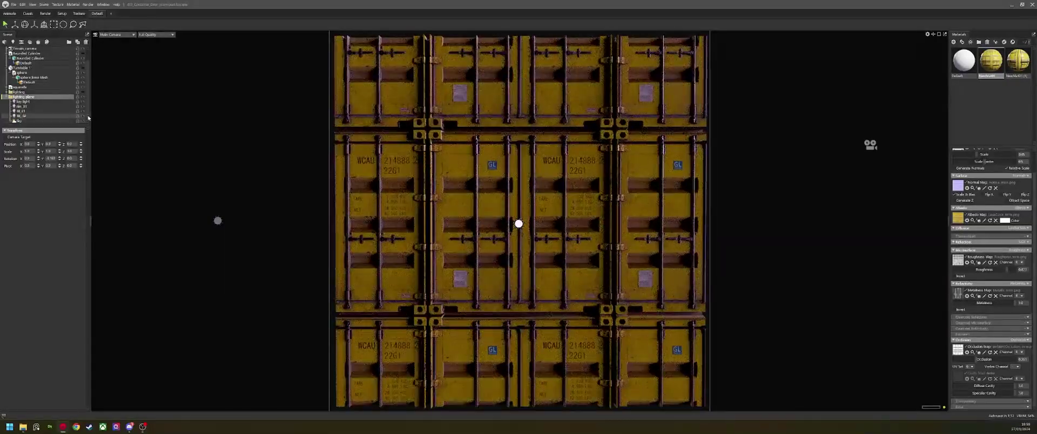
pyautogui.click(83, 112)
pyautogui.click(84, 107)
pyautogui.click(83, 102)
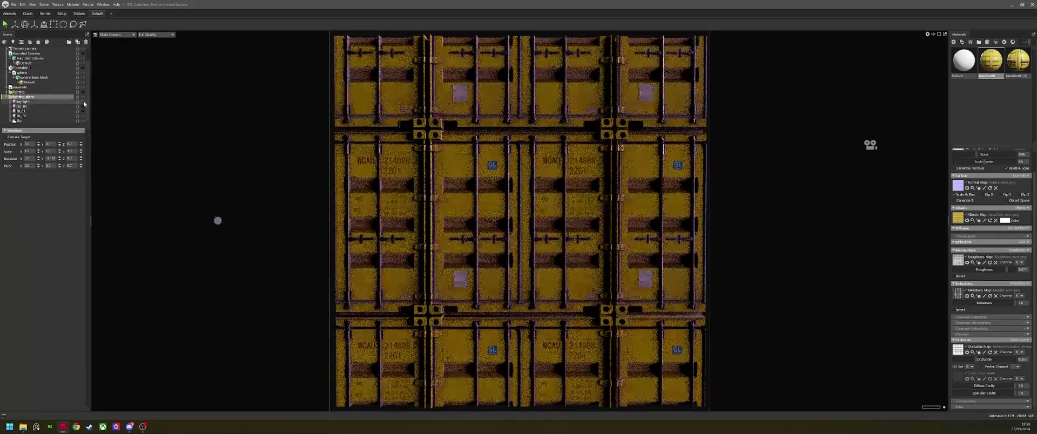
# Step: Select the sky in the lighting plane group and rotate its environment lighting to try different directions on the plane
pyautogui.click(43, 120)
pyautogui.press('capslock')
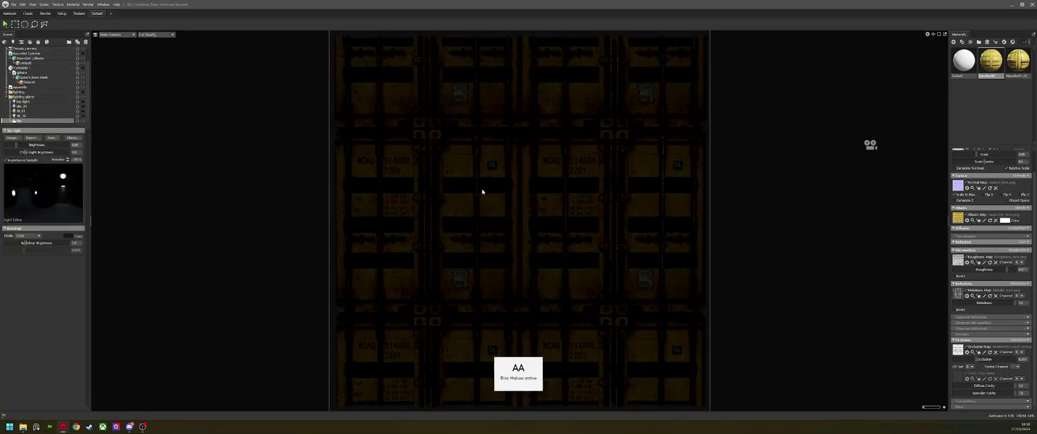
pyautogui.rightClick(616, 188)
pyautogui.press('capslock')
pyautogui.keyDown('shift'); pyautogui.moveTo(487, 210); pyautogui.dragTo(552, 207, button='right'); pyautogui.keyUp('shift')
pyautogui.keyDown('shift'); pyautogui.moveTo(553, 206); pyautogui.dragTo(516, 207); pyautogui.keyUp('shift')
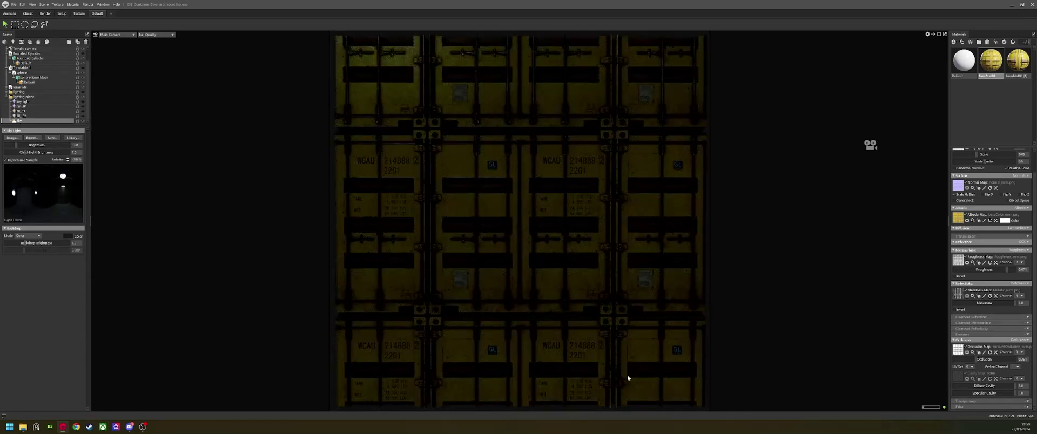
pyautogui.keyDown('shift'); pyautogui.moveTo(543, 327); pyautogui.dragTo(570, 317); pyautogui.keyUp('shift')
# Step: Replace the lighting plane group's sky image with an alley preset from the sky library
pyautogui.click(73, 138)
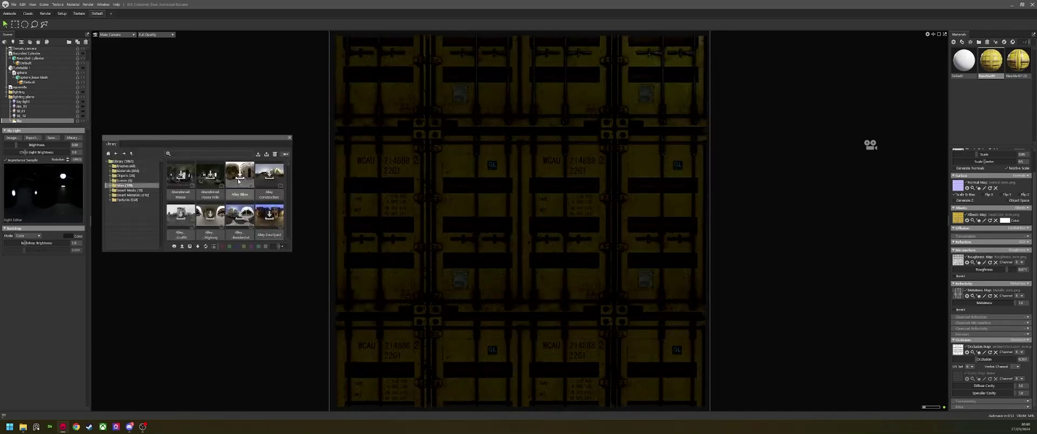
pyautogui.click(241, 183)
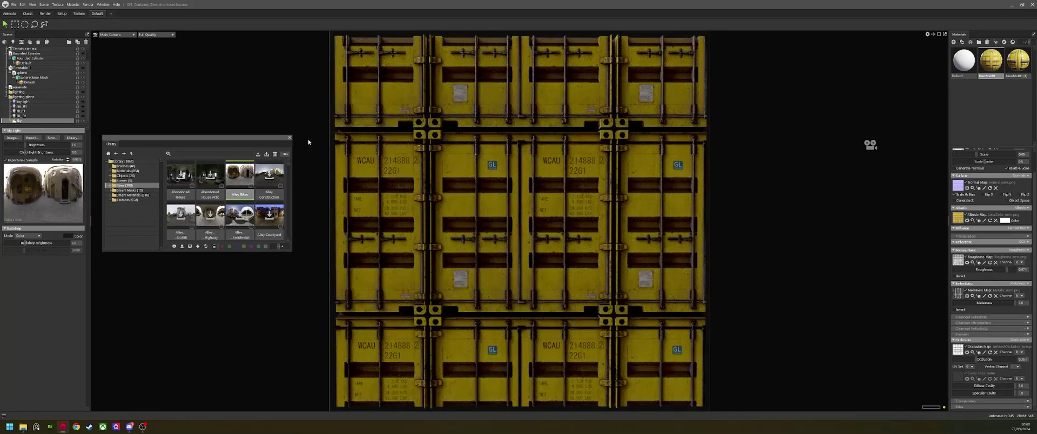
pyautogui.click(290, 137)
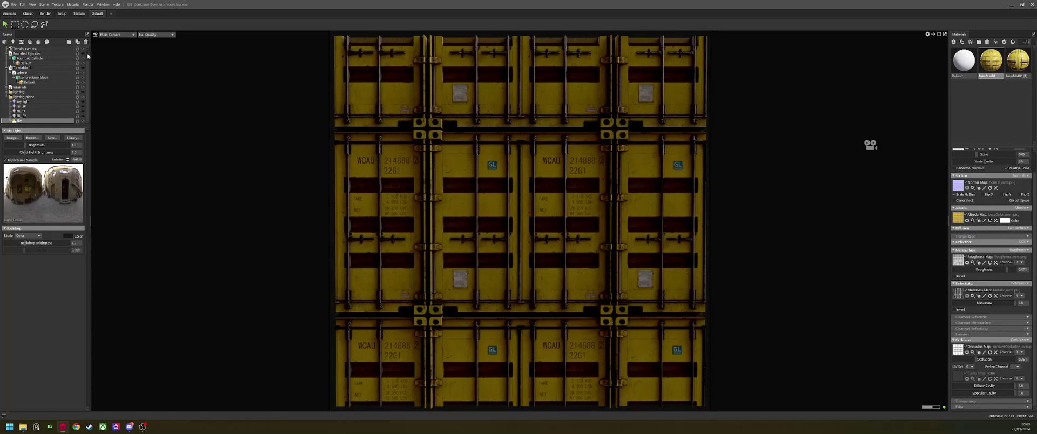
# Step: Try the lighting plane group's key light on the plane, shrinking its area shape and rotating it, and hide it again
pyautogui.click(74, 112)
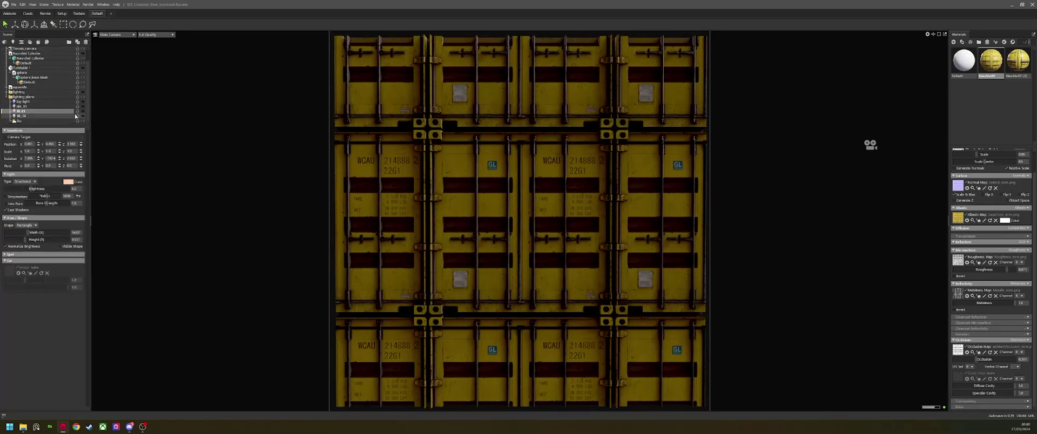
pyautogui.click(69, 102)
pyautogui.click(83, 102)
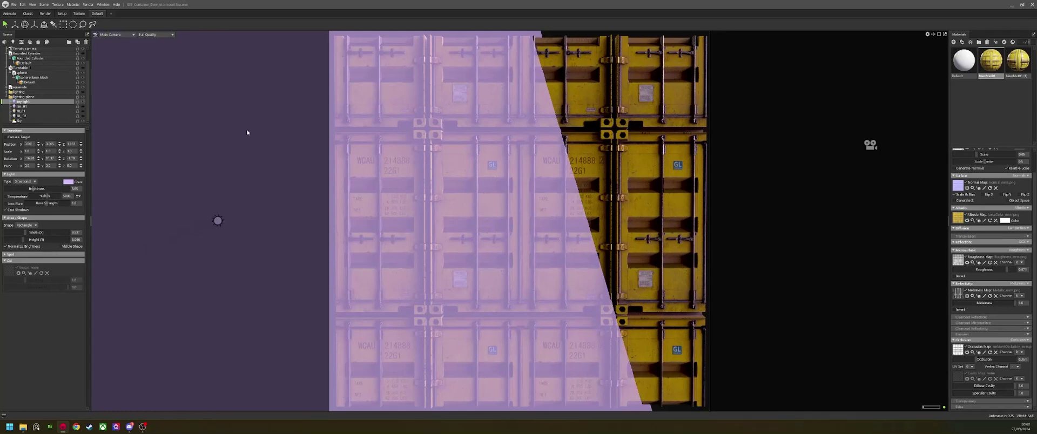
pyautogui.moveTo(24, 233)
pyautogui.mouseDown()
pyautogui.moveTo(6, 232)
pyautogui.moveTo(18, 239)
pyautogui.mouseUp()
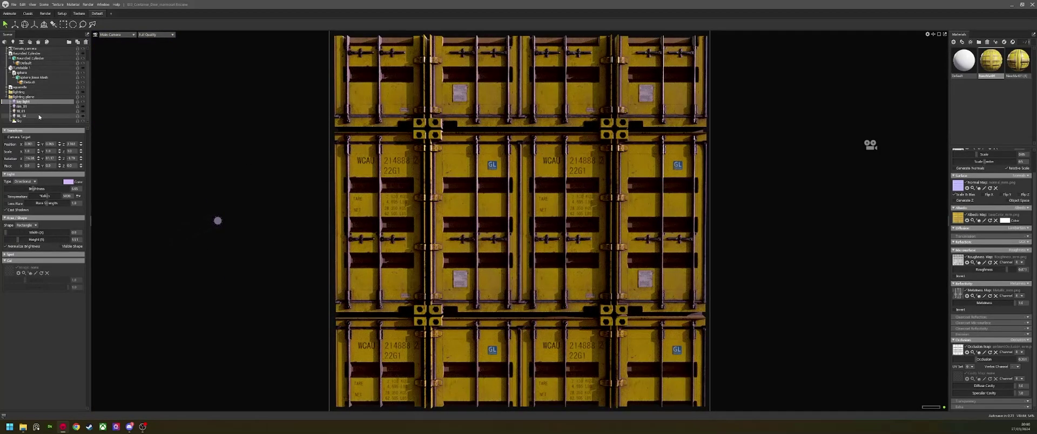
pyautogui.press('e')
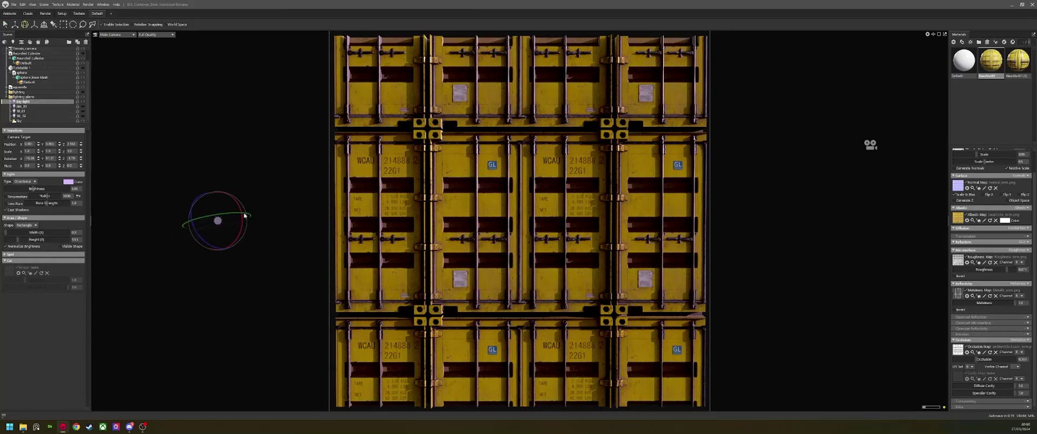
pyautogui.moveTo(211, 215)
pyautogui.mouseDown()
pyautogui.moveTo(199, 218)
pyautogui.moveTo(212, 216)
pyautogui.mouseUp()
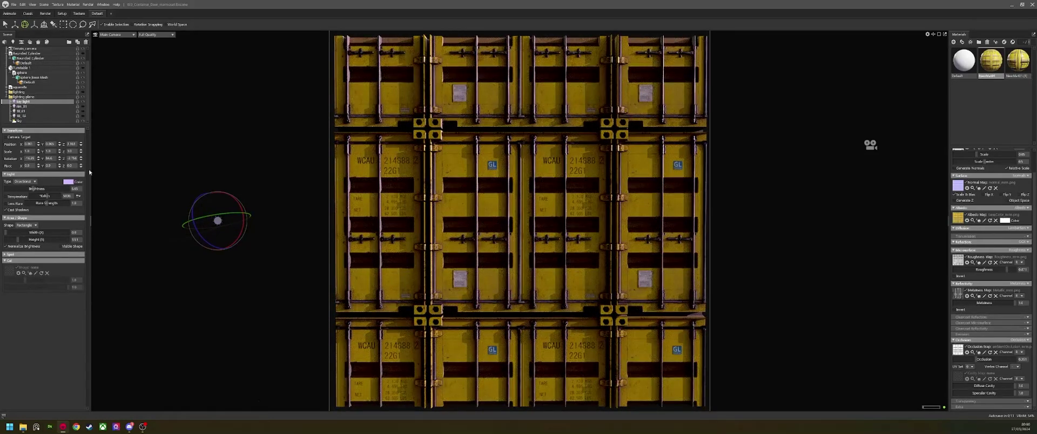
pyautogui.click(82, 102)
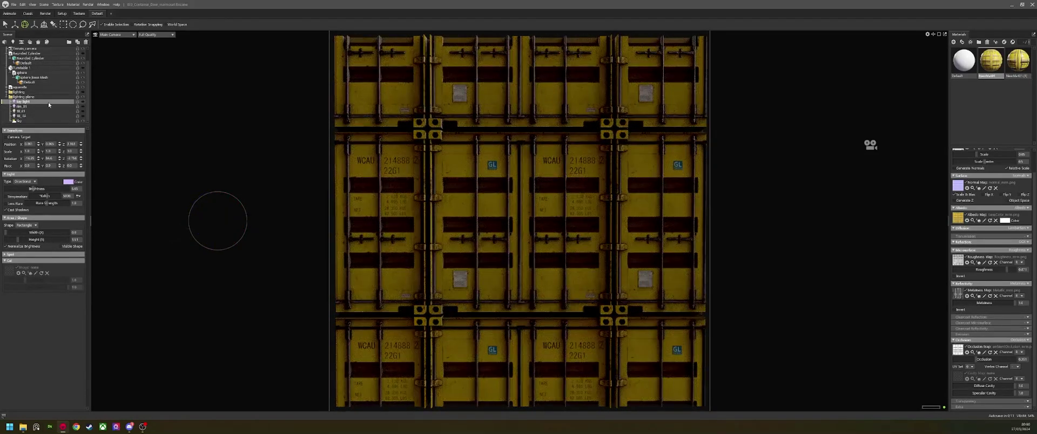
# Step: Add a new light and place it inside the lighting plane group
pyautogui.hotkey('ctrl', 'l')
pyautogui.scroll(-1, 41, 87)
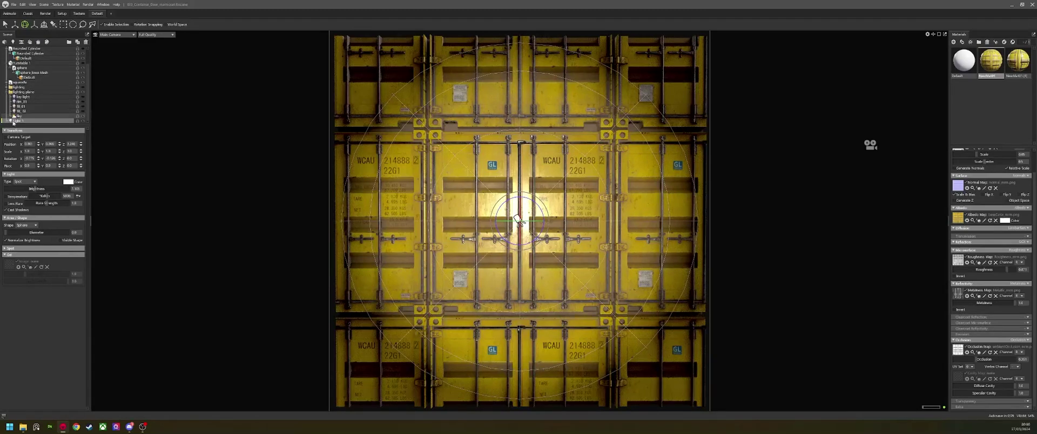
pyautogui.moveTo(13, 123); pyautogui.dragTo(24, 93)
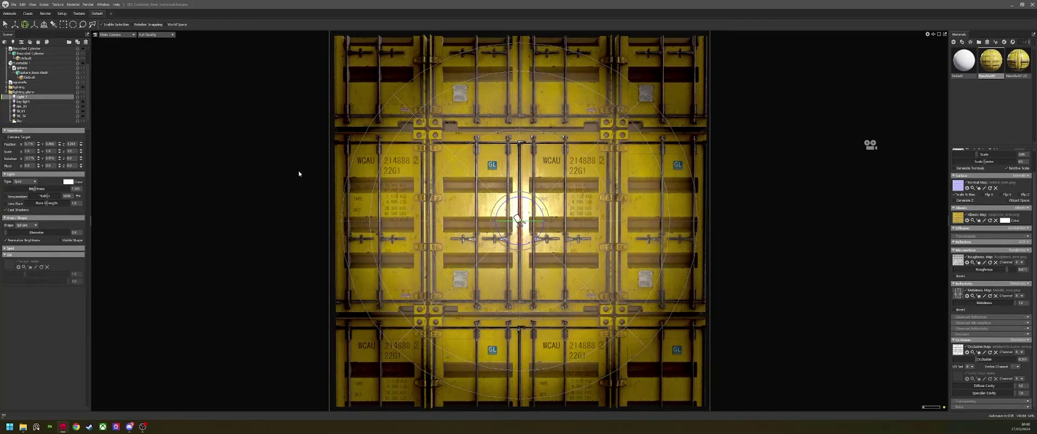
# Step: Change the new light's type to directional and rotate it so it rakes across the container plane at an angle
pyautogui.click(24, 182)
pyautogui.click(34, 188)
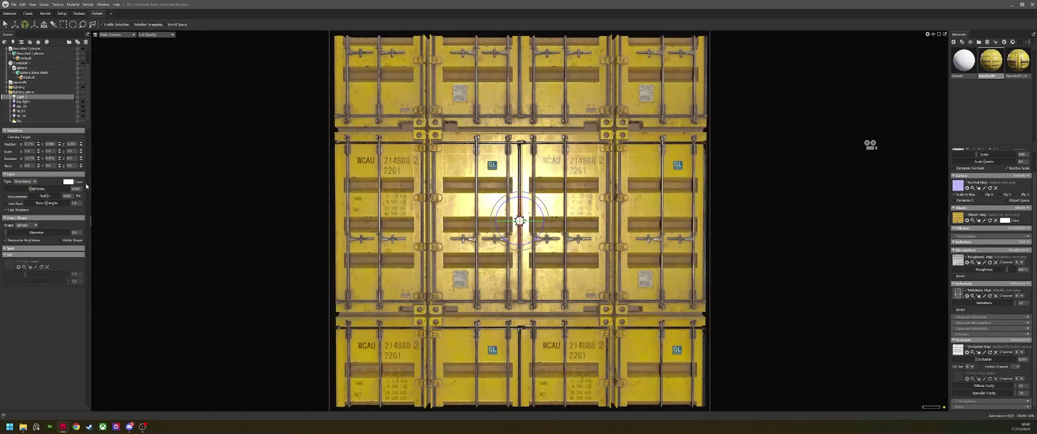
pyautogui.moveTo(532, 221)
pyautogui.mouseDown()
pyautogui.moveTo(554, 221)
pyautogui.moveTo(519, 221)
pyautogui.moveTo(541, 242)
pyautogui.moveTo(519, 220)
pyautogui.moveTo(546, 210)
pyautogui.moveTo(523, 219)
pyautogui.mouseUp()
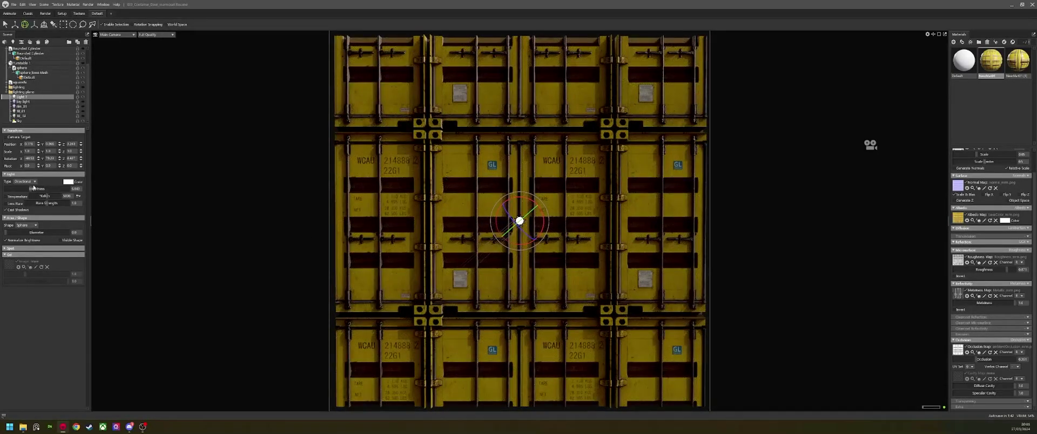
# Step: Set the new directional light's brightness to 6.5 and fine-tune it
pyautogui.click(79, 189)
pyautogui.write('6.5')
pyautogui.press('Return')
pyautogui.moveTo(33, 189)
pyautogui.mouseDown()
pyautogui.moveTo(51, 189)
pyautogui.moveTo(34, 188)
pyautogui.mouseUp()
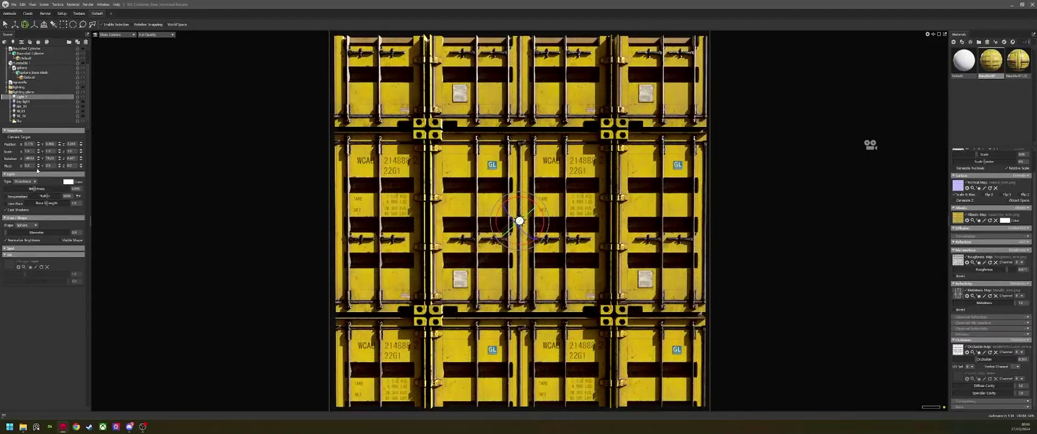
# Step: Leave the directional light's custom color unchanged and enable its color temperature instead
pyautogui.click(66, 183)
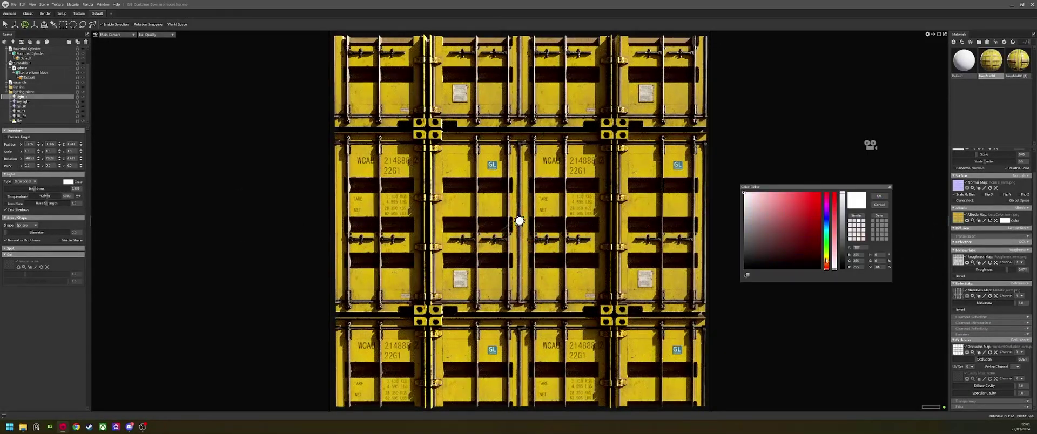
pyautogui.click(880, 203)
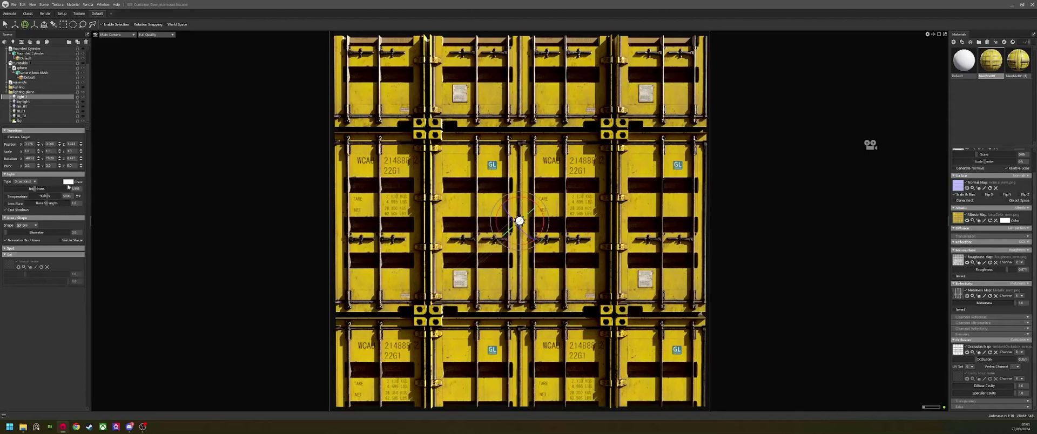
pyautogui.click(21, 198)
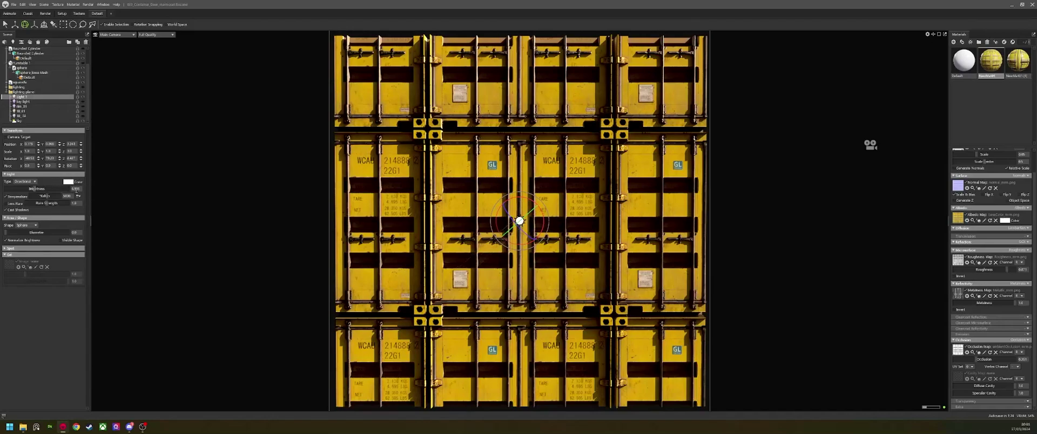
# Step: Try a brightness of 20 for the directional light, settle on 7.2, and rotate the light to adjust the shadows across the plane
pyautogui.write('20')
pyautogui.press('Return')
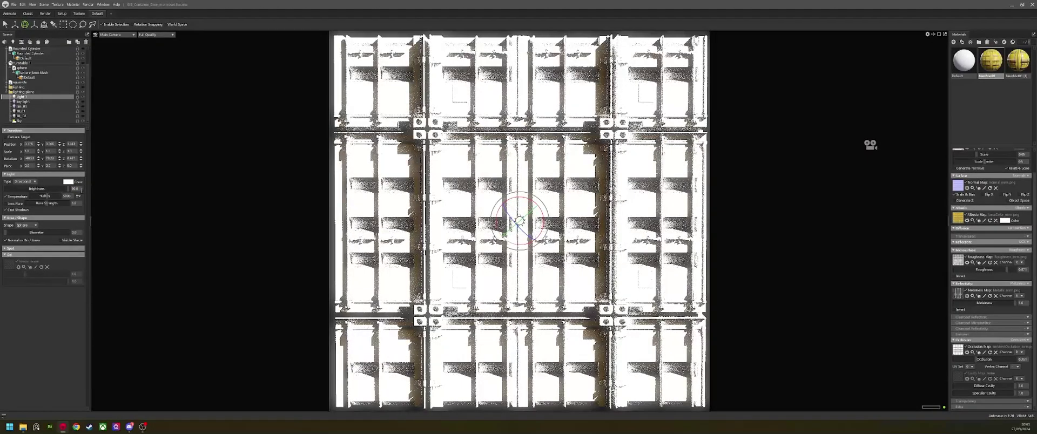
pyautogui.doubleClick(76, 189)
pyautogui.write('7')
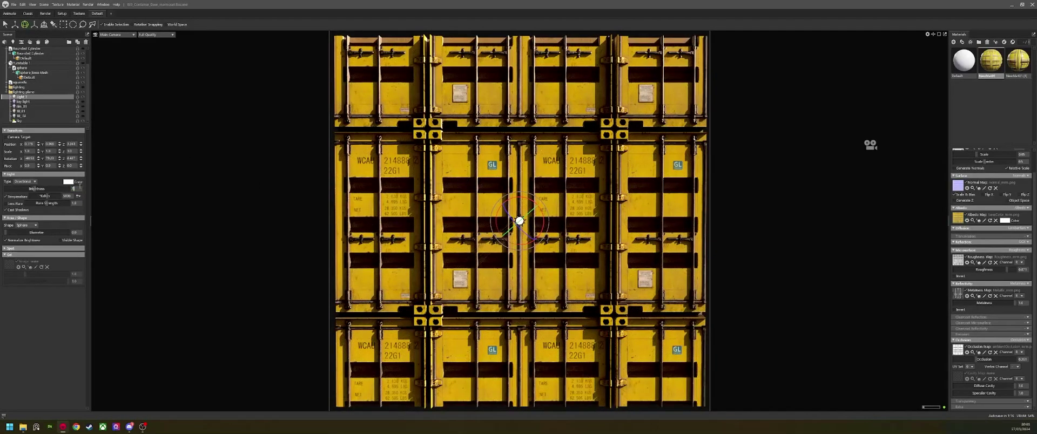
pyautogui.write('.2')
pyautogui.press('Return')
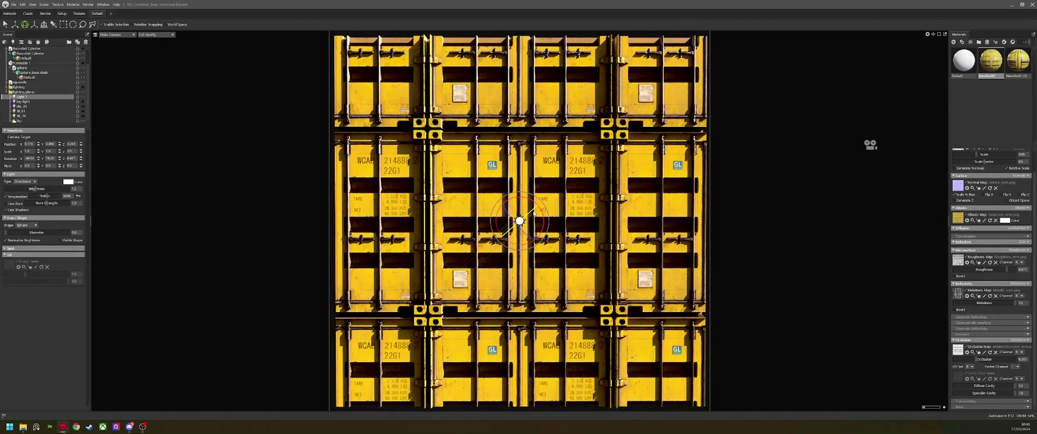
pyautogui.moveTo(535, 212); pyautogui.dragTo(523, 216)
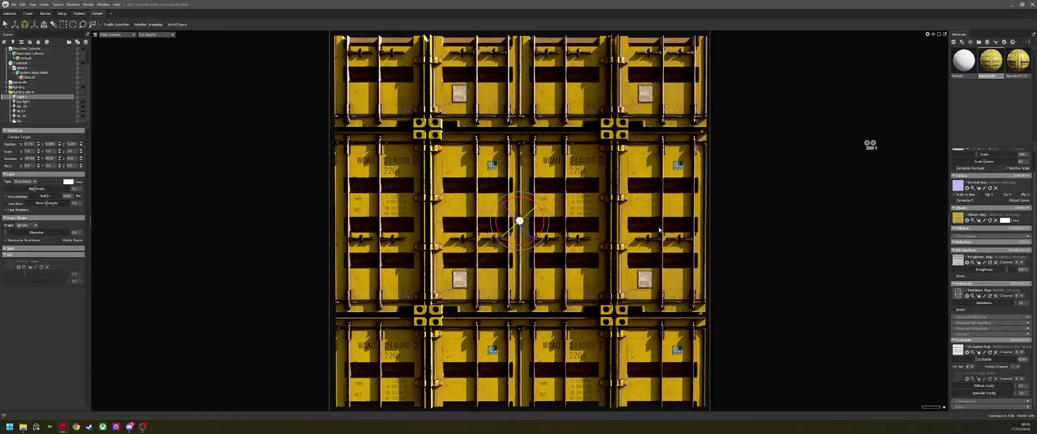
# Step: Lower the container material's occlusion to 0 and slightly raise the brightness of the lighting plane group's sky
pyautogui.moveTo(962, 360); pyautogui.dragTo(929, 359)
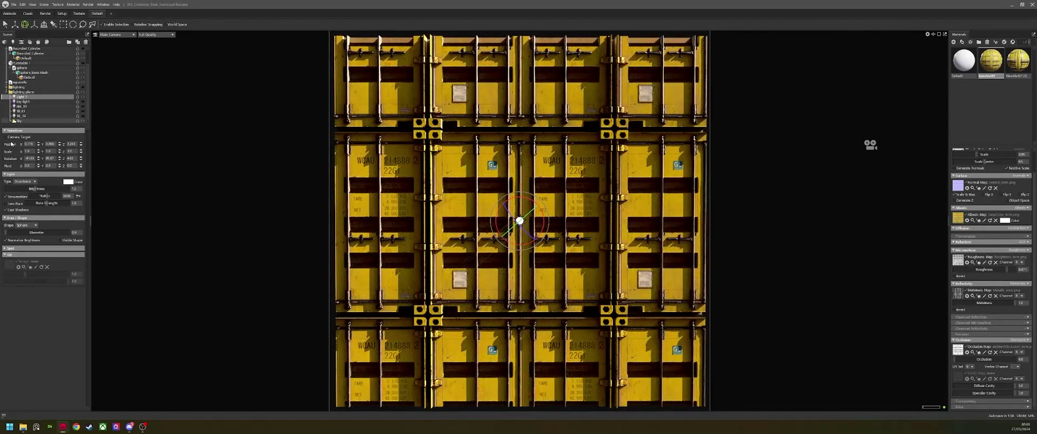
pyautogui.click(20, 121)
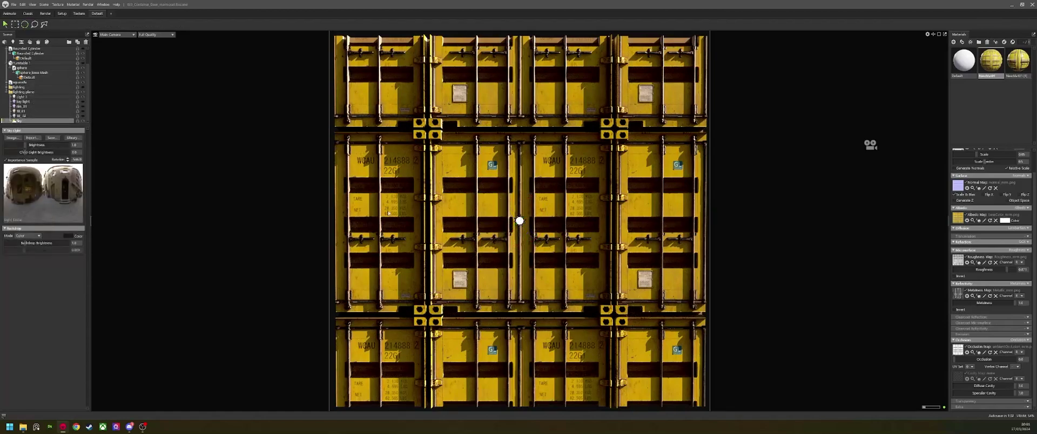
pyautogui.moveTo(27, 146); pyautogui.dragTo(29, 145)
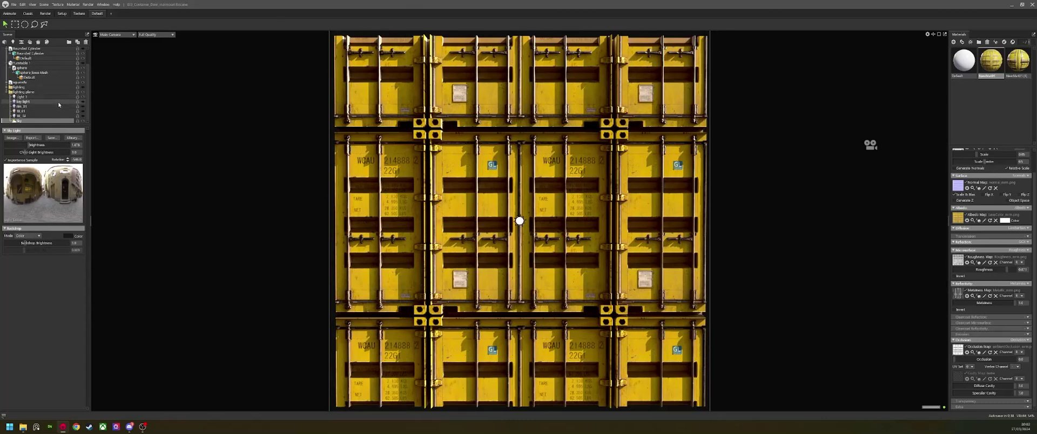
# Step: Switch the visible lighting from the lighting plane group to the lighting group, and show the sphere in place of the flat plane
pyautogui.click(83, 91)
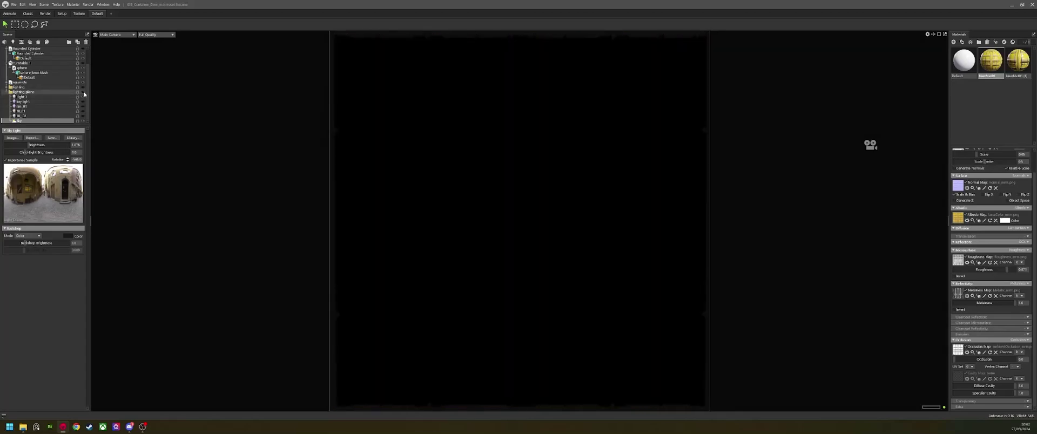
pyautogui.scroll(1, 43, 85)
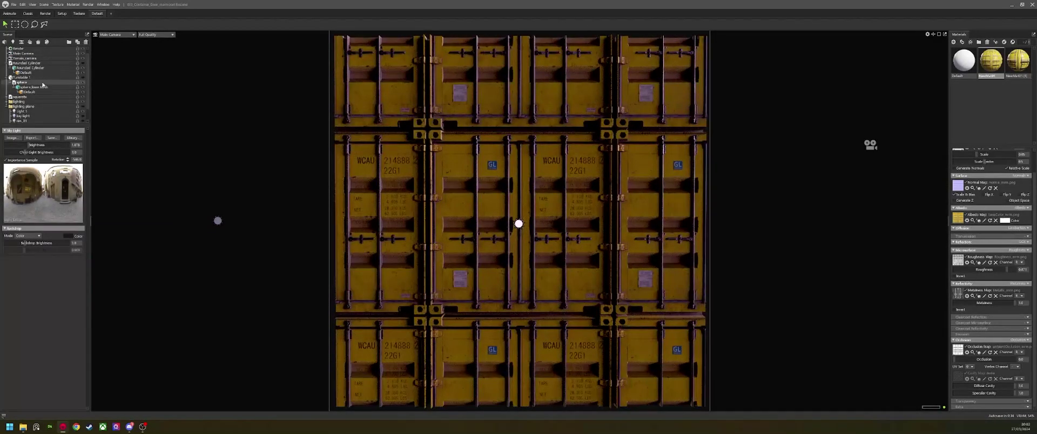
pyautogui.click(83, 79)
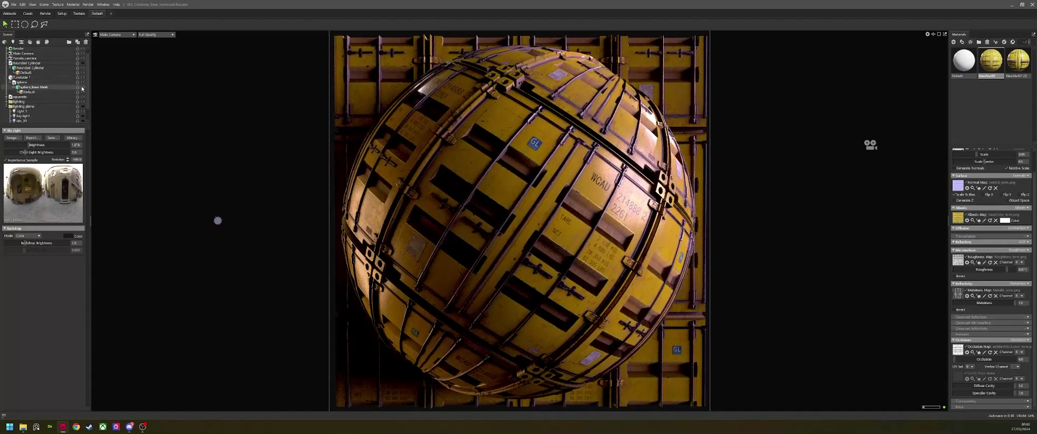
pyautogui.click(83, 97)
pyautogui.scroll(-1, 43, 92)
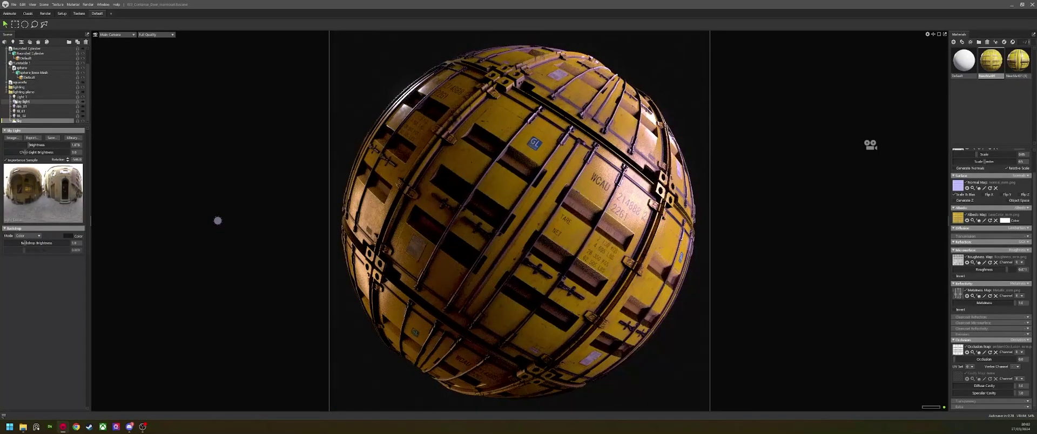
# Step: Collapse the lighting plane group, expand the lighting group and toggle the visibility of its sky
pyautogui.click(6, 91)
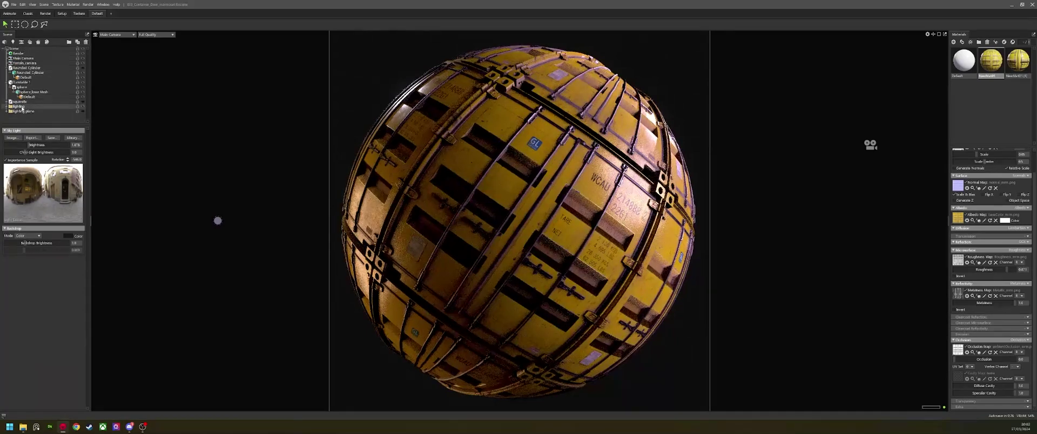
pyautogui.click(16, 111)
pyautogui.click(5, 107)
pyautogui.scroll(-1, 48, 118)
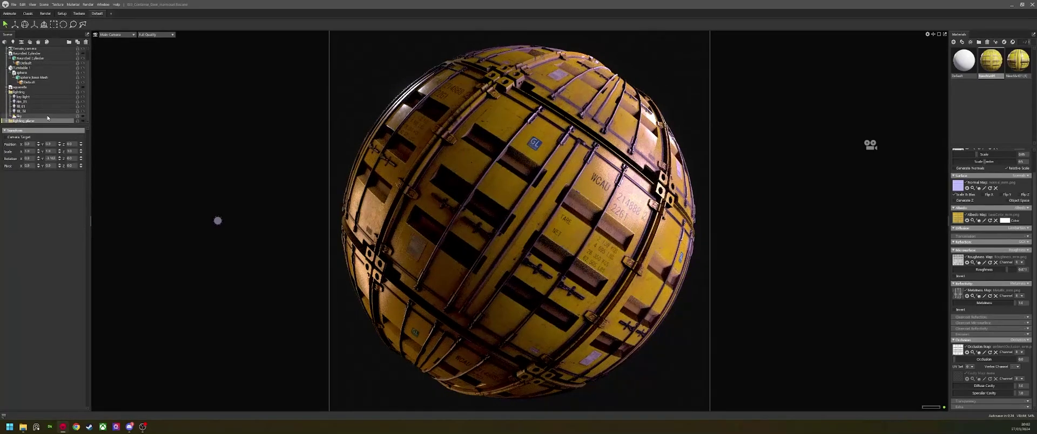
pyautogui.click(83, 116)
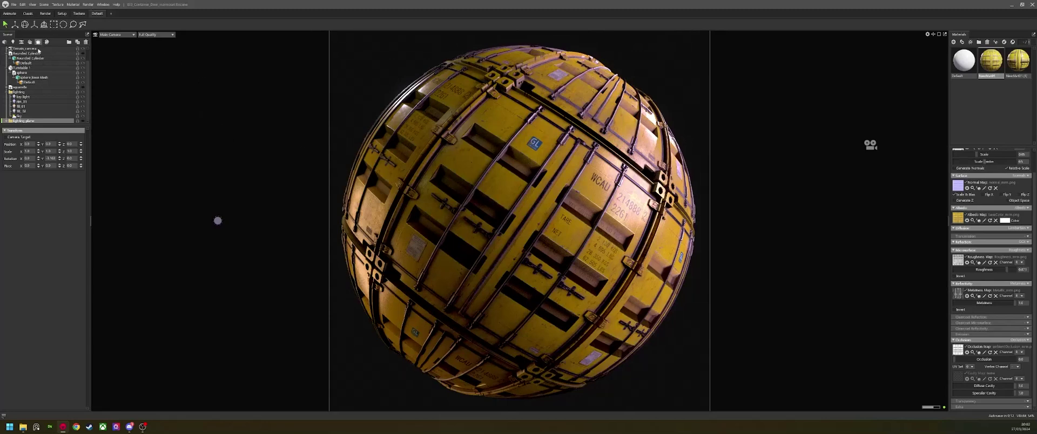
# Step: Open the scene's render settings and review the shadow, occlusion, reflection, image output and video output options
pyautogui.scroll(2, 33, 64)
pyautogui.click(26, 54)
pyautogui.scroll(-3, 38, 303)
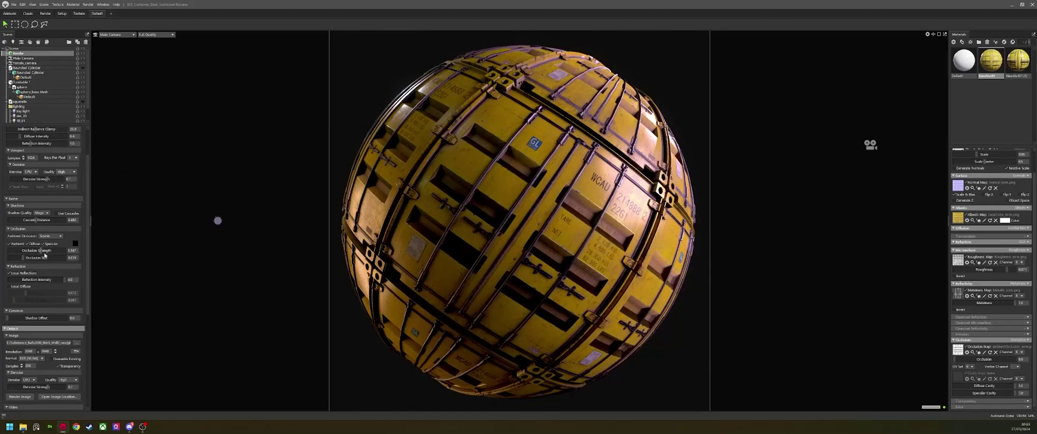
pyautogui.scroll(-3, 45, 310)
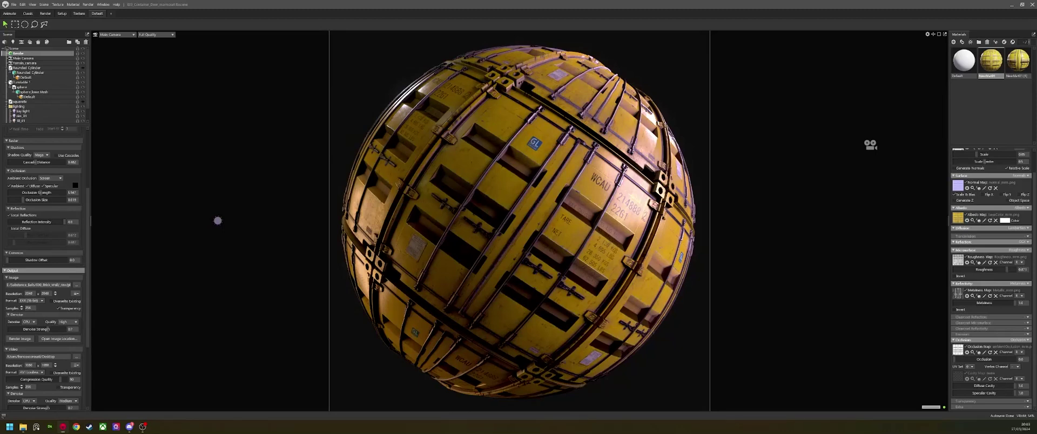
# Step: Switch to Chrome, go to the artist's ArtStation portfolio and open the 033_Container_Door project
pyautogui.click(76, 427)
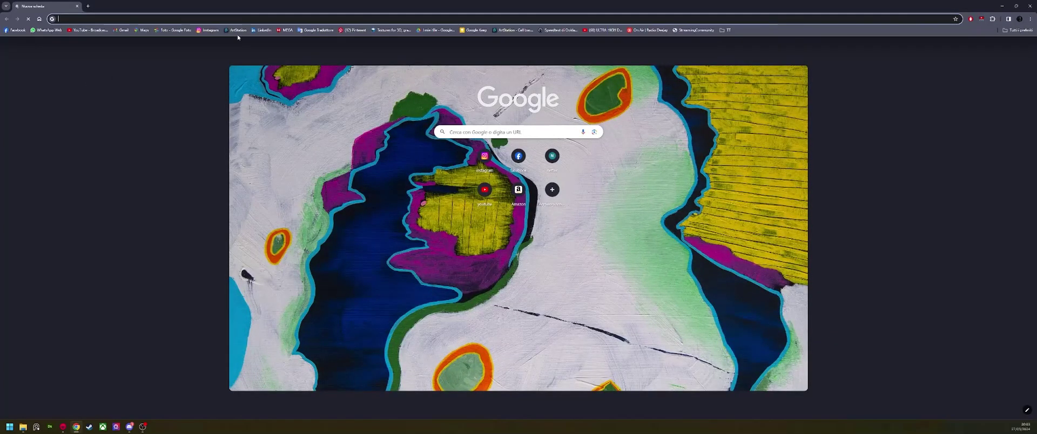
pyautogui.moveTo(238, 6); pyautogui.dragTo(0, 65)
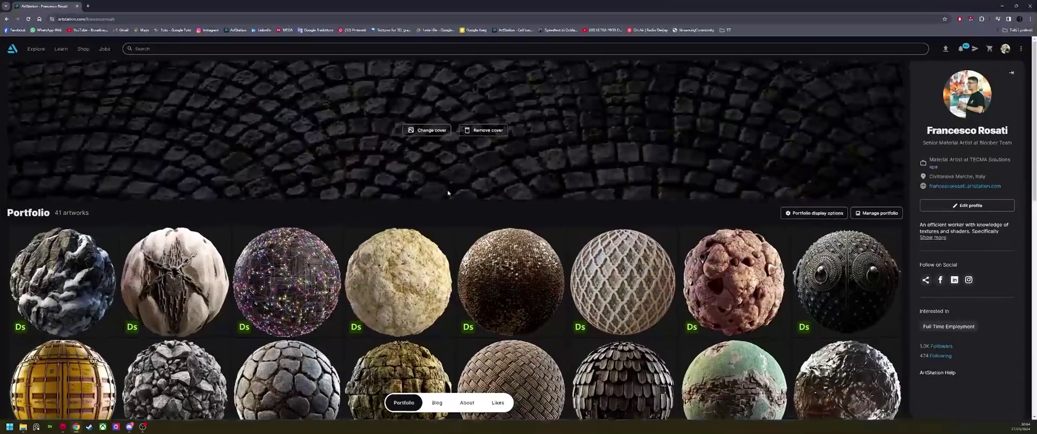
pyautogui.scroll(-3, 52, 263)
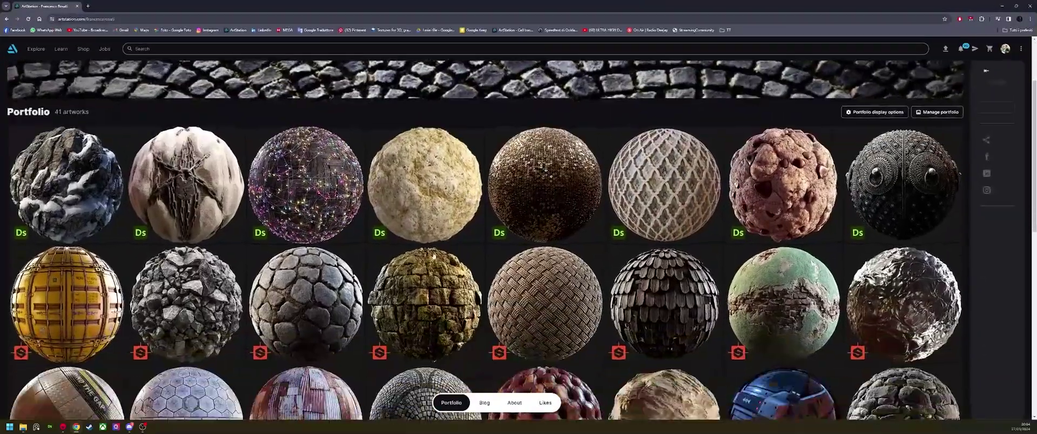
pyautogui.click(53, 263)
# Step: Examine the project's sphere, cylinder and plane renders, its texture channels image and its node graph
pyautogui.scroll(-5, 398, 278)
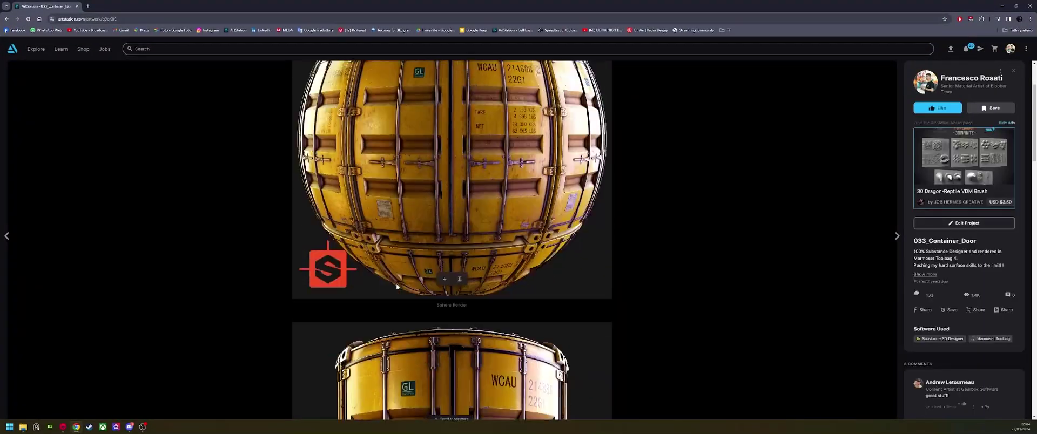
pyautogui.scroll(-6, 398, 278)
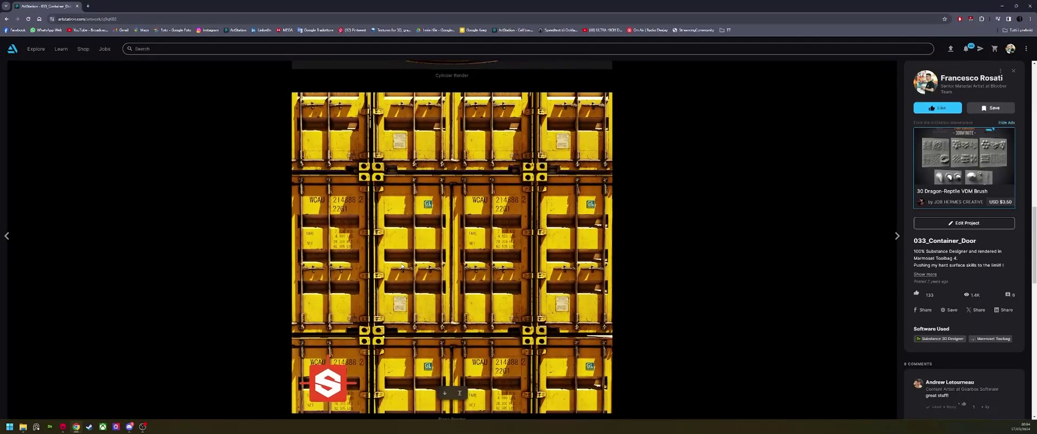
pyautogui.scroll(-7, 402, 265)
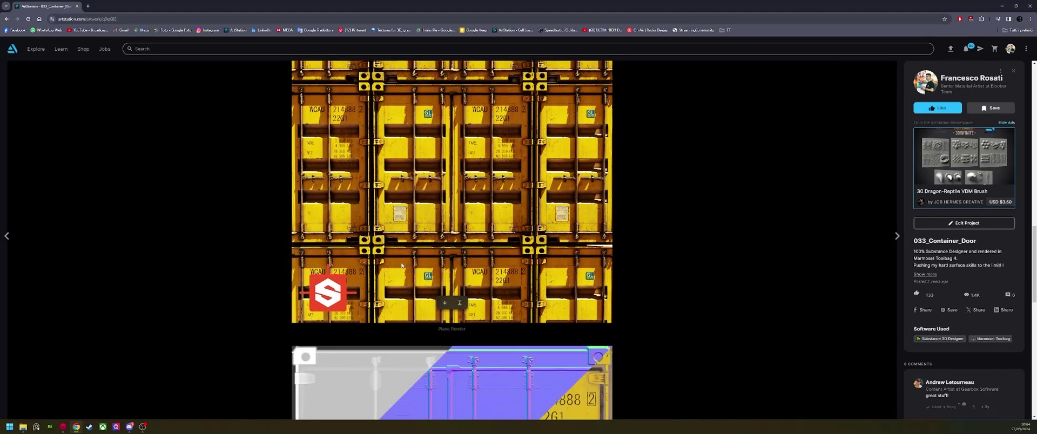
pyautogui.scroll(1, 401, 264)
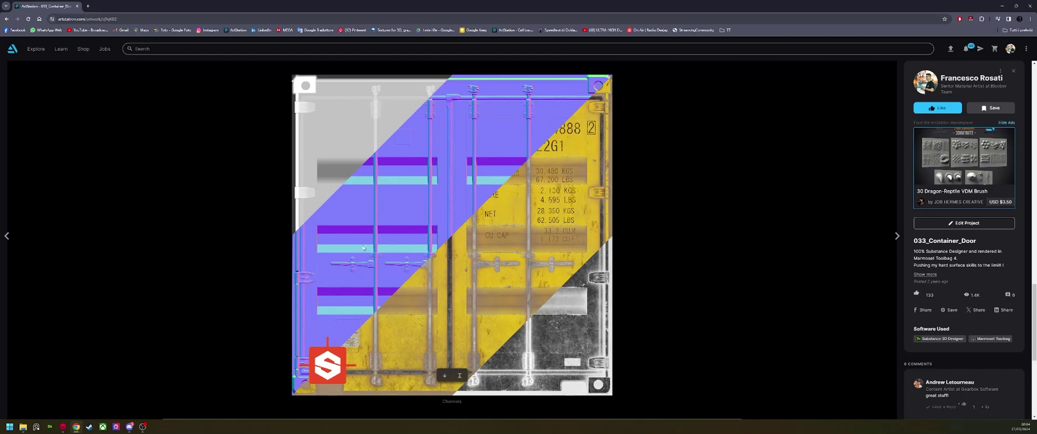
pyautogui.scroll(-5, 363, 248)
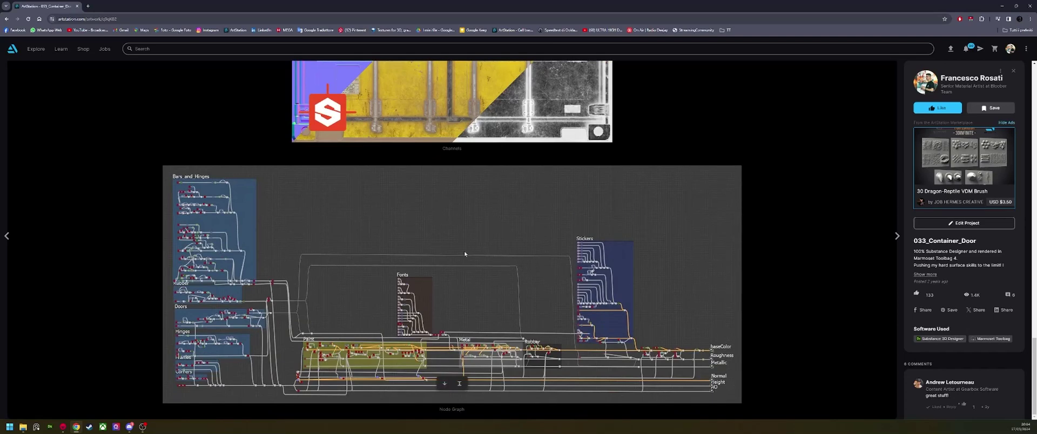
pyautogui.scroll(7, 456, 246)
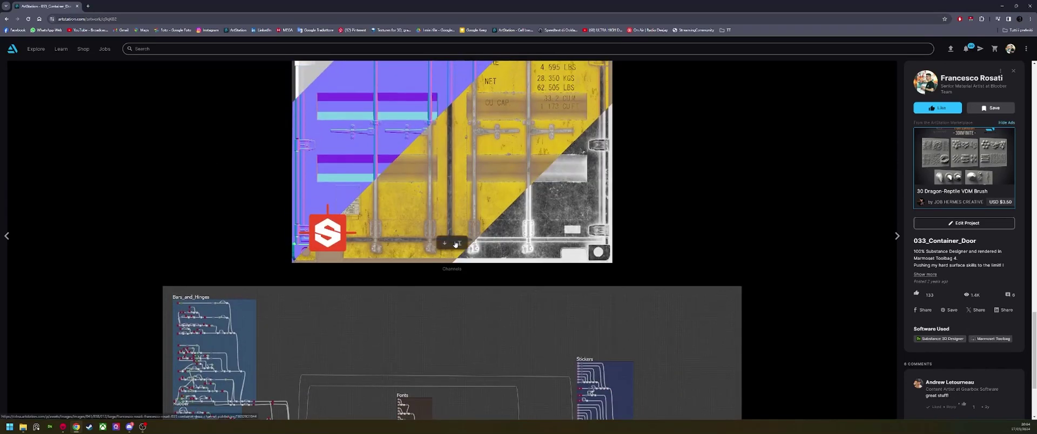
pyautogui.scroll(18, 454, 242)
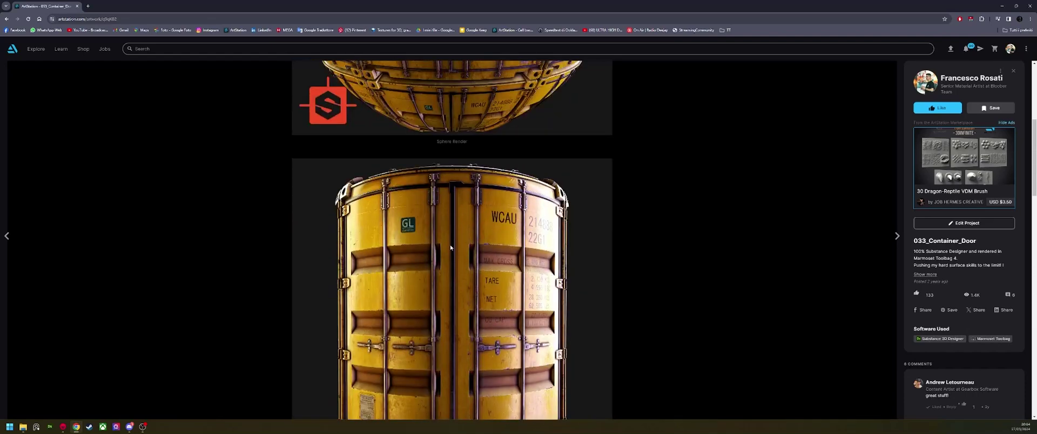
pyautogui.scroll(1, 448, 250)
pyautogui.scroll(-9, 445, 250)
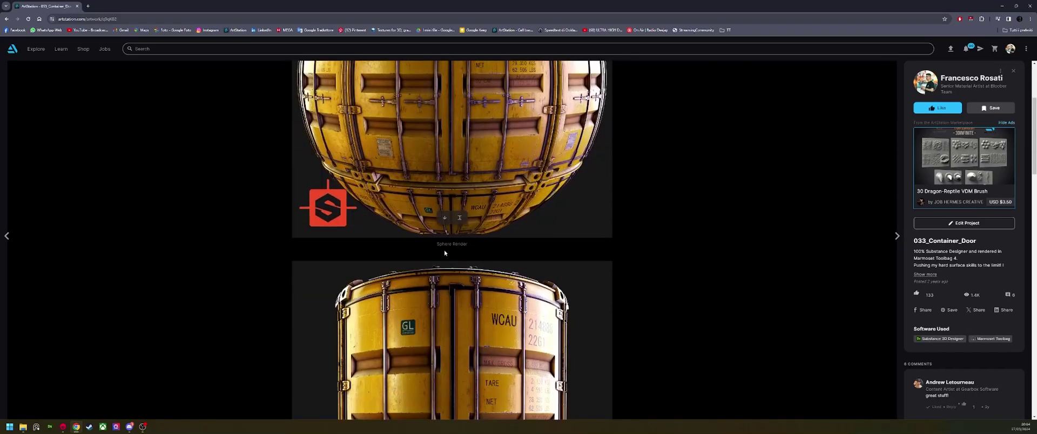
pyautogui.scroll(9, 442, 252)
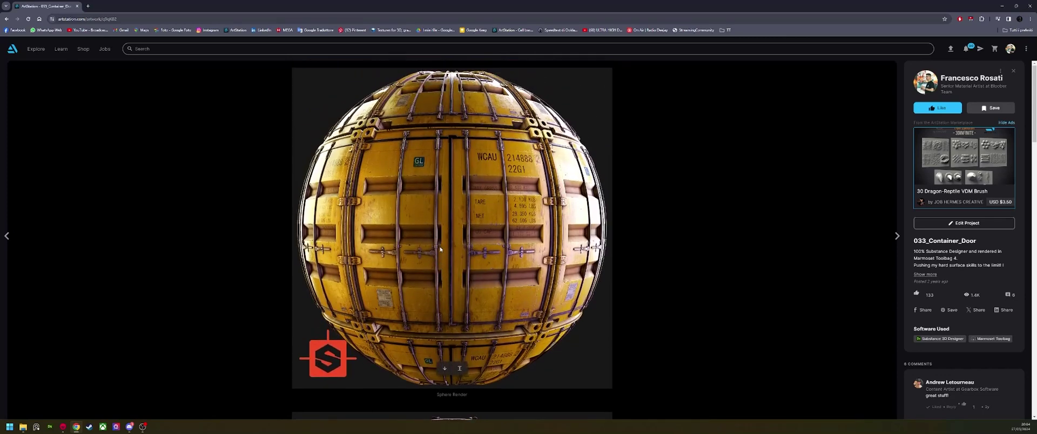
pyautogui.scroll(-1, 437, 251)
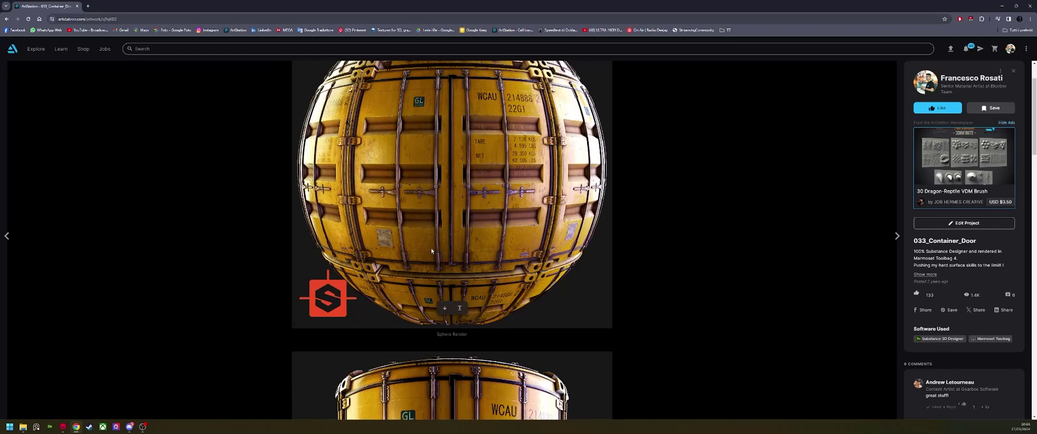
pyautogui.scroll(1, 363, 251)
pyautogui.scroll(-6, 373, 265)
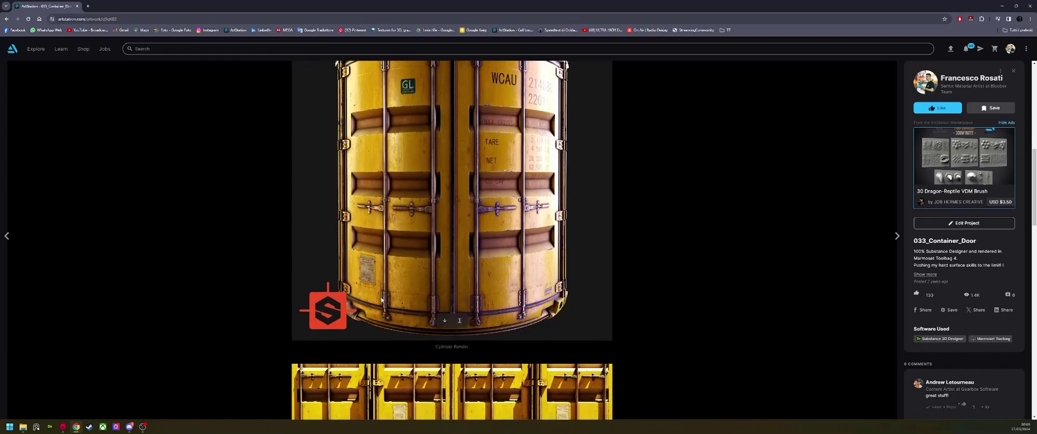
pyautogui.scroll(-9, 396, 289)
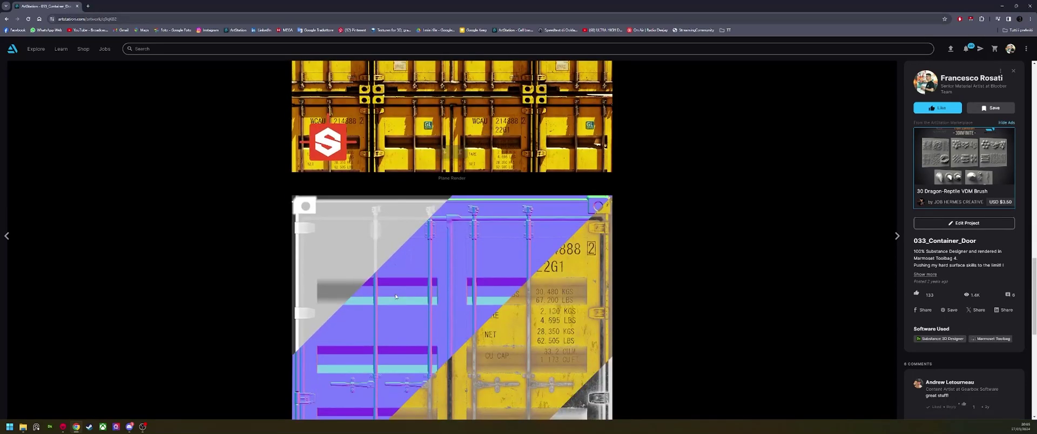
pyautogui.scroll(-3, 396, 296)
pyautogui.scroll(-1, 398, 305)
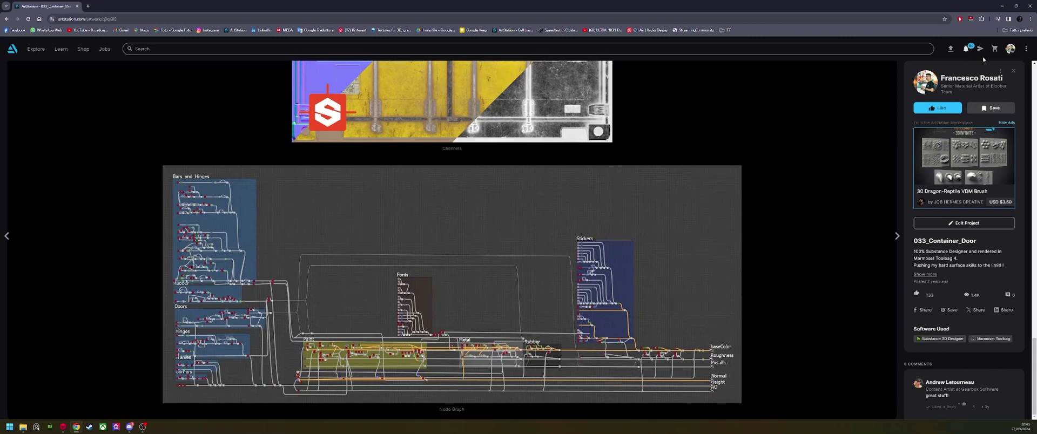
# Step: Return to the artist's own ArtStation profile and browse the portfolio's material renders
pyautogui.click(1010, 48)
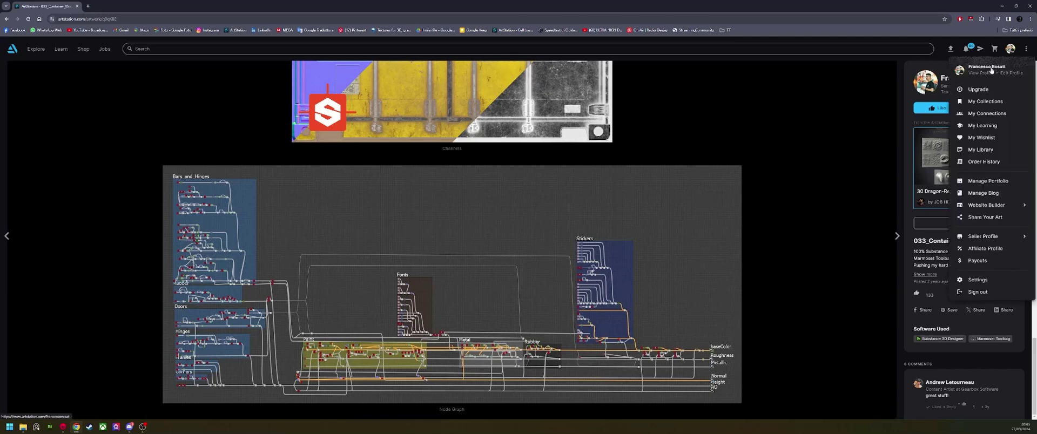
pyautogui.click(980, 73)
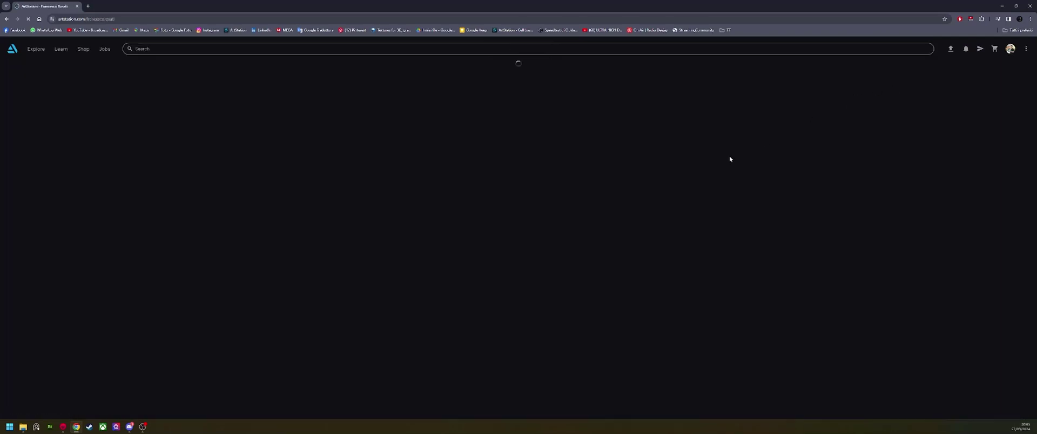
pyautogui.scroll(-3, 665, 197)
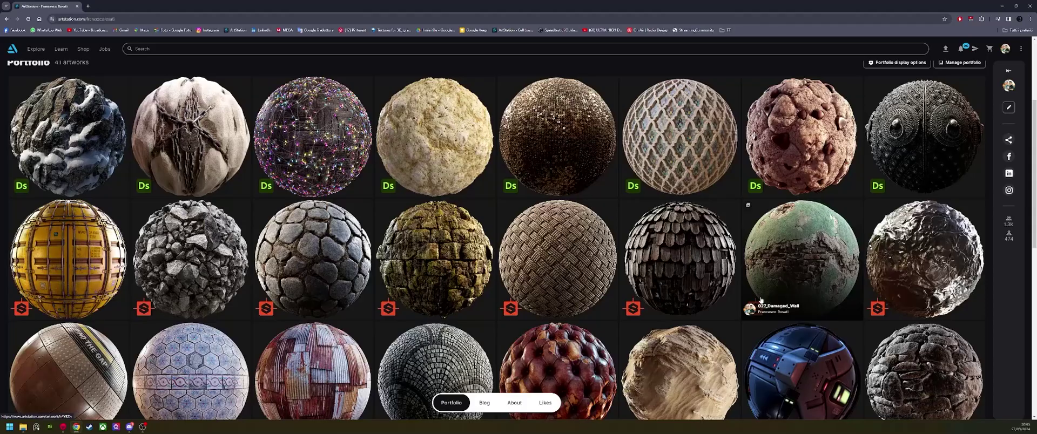
# Step: Look over the entire portfolio grid down to its last material render and return to the first rows
pyautogui.scroll(-6, 606, 331)
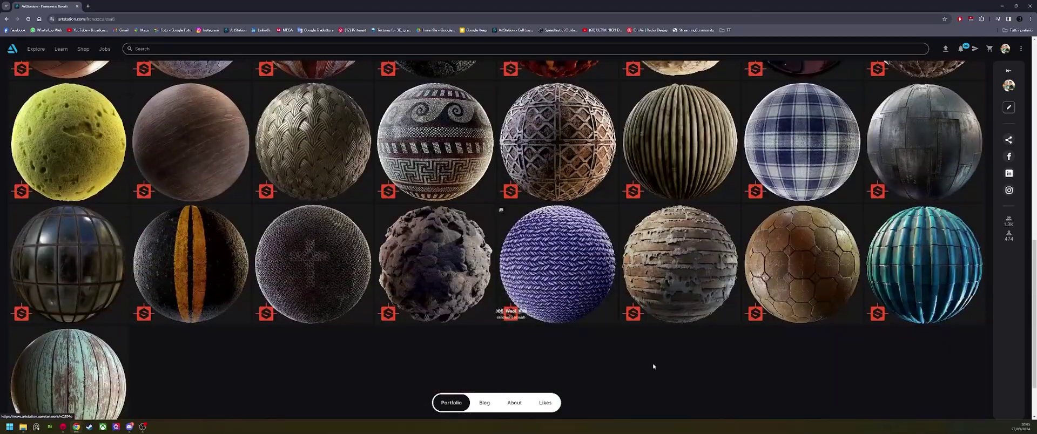
pyautogui.scroll(10, 439, 334)
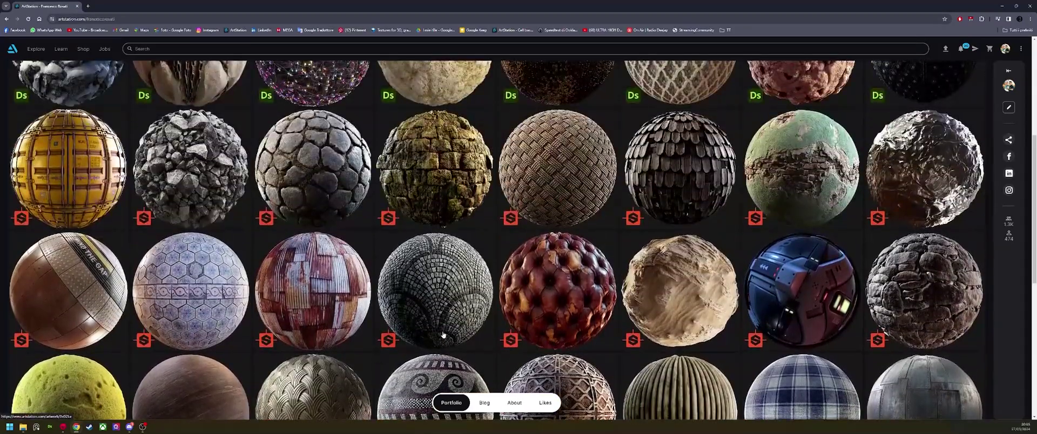
pyautogui.scroll(2, 437, 337)
pyautogui.keyDown('ctrl'); pyautogui.scroll(-1, 438, 338); pyautogui.keyUp('ctrl')
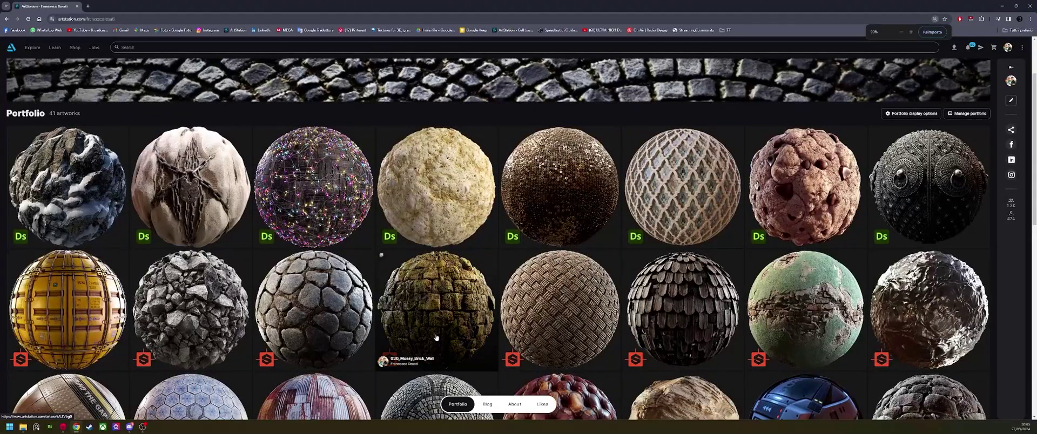
pyautogui.keyDown('ctrl'); pyautogui.scroll(1, 436, 338); pyautogui.keyUp('ctrl')
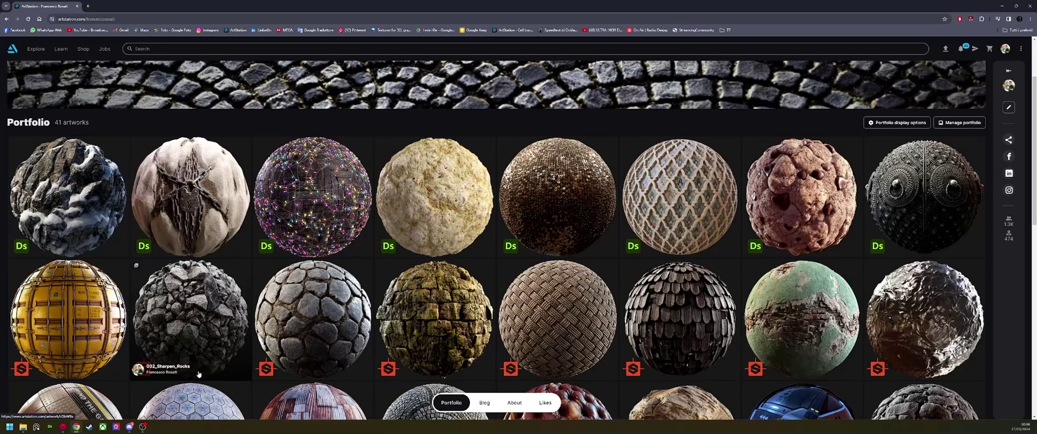
# Step: Switch to Marmoset Toolbag, hide the sphere in the scene, and return to the ArtStation portfolio in Chrome
pyautogui.click(63, 427)
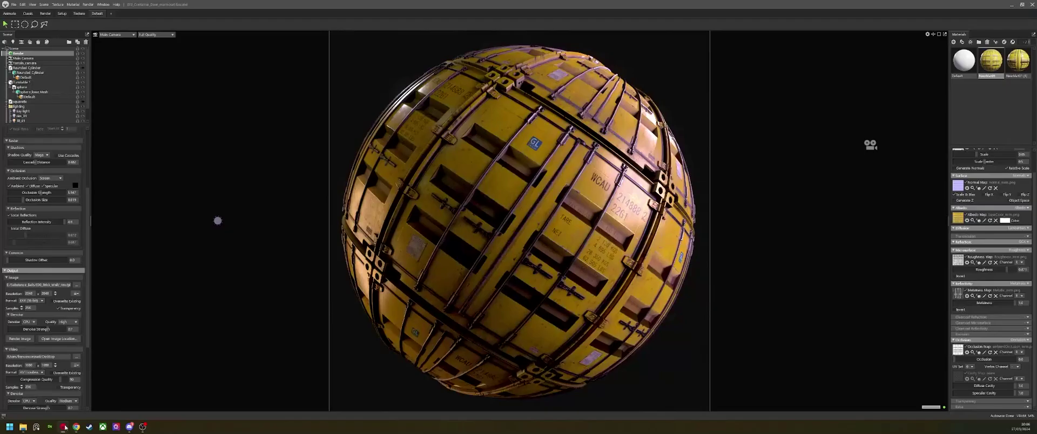
pyautogui.click(83, 87)
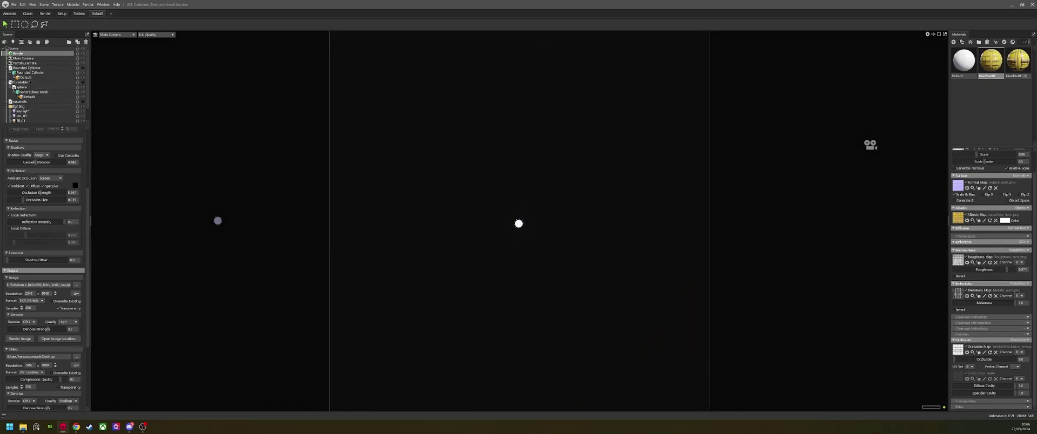
pyautogui.click(1011, 5)
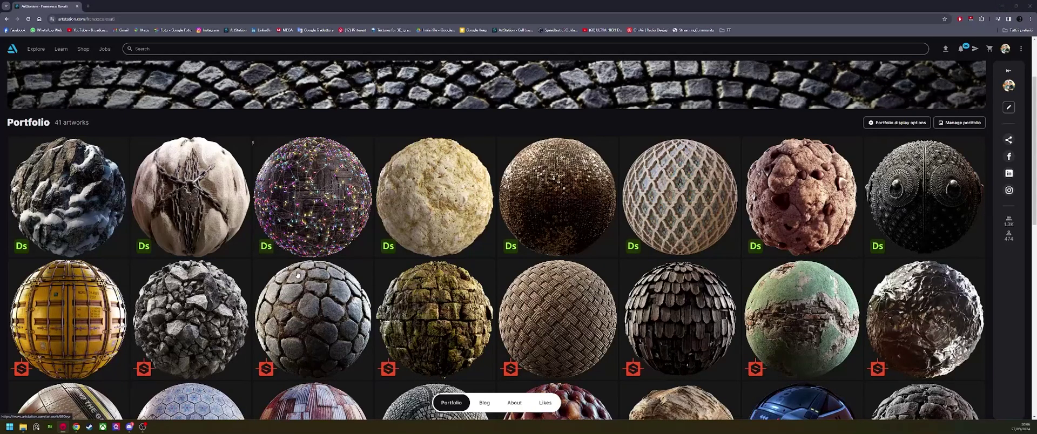
# Step: Find the 015_Metal_Pattern material among the older portfolio renders and open its project
pyautogui.scroll(-2, 300, 268)
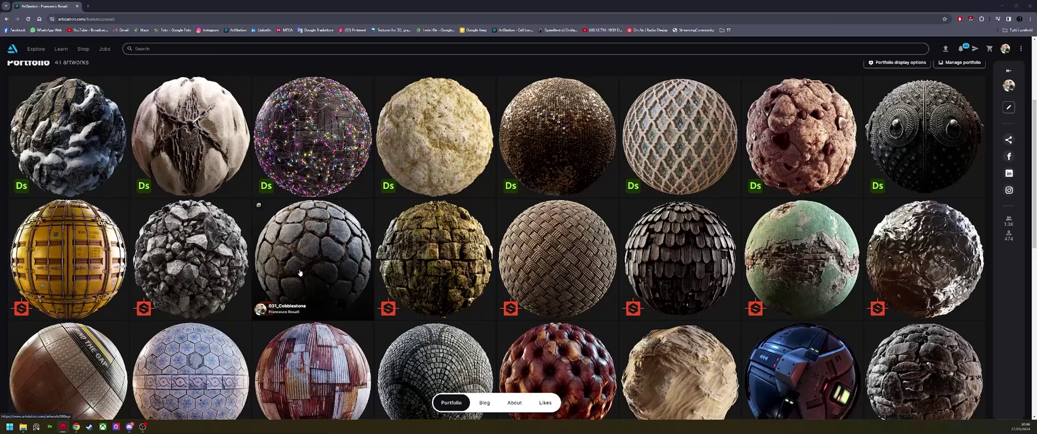
pyautogui.scroll(-2, 351, 247)
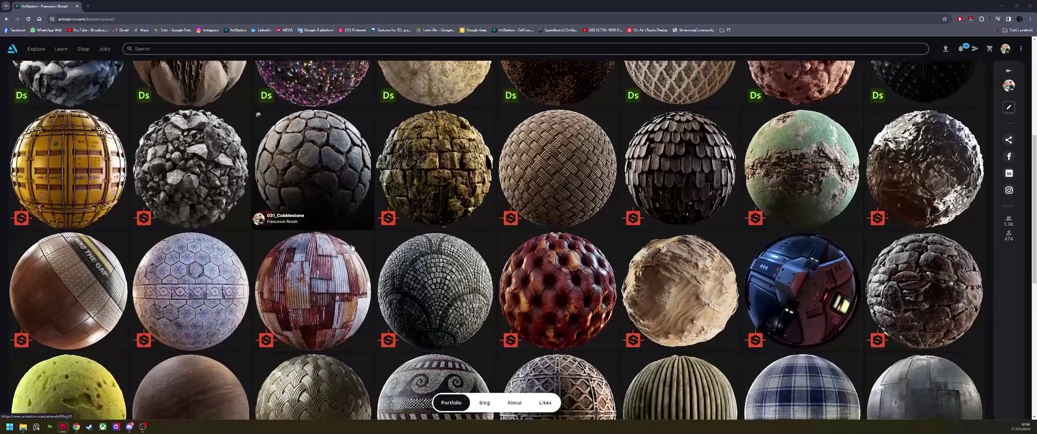
pyautogui.scroll(-2, 351, 247)
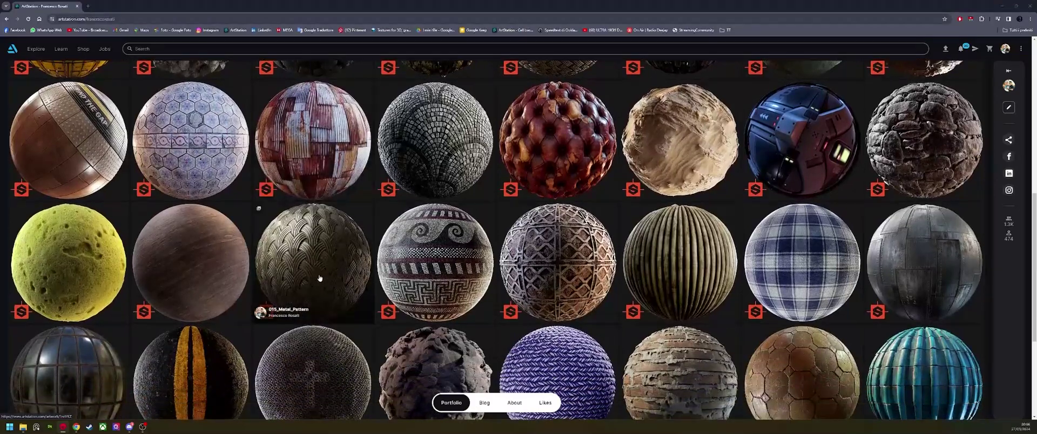
pyautogui.click(279, 272)
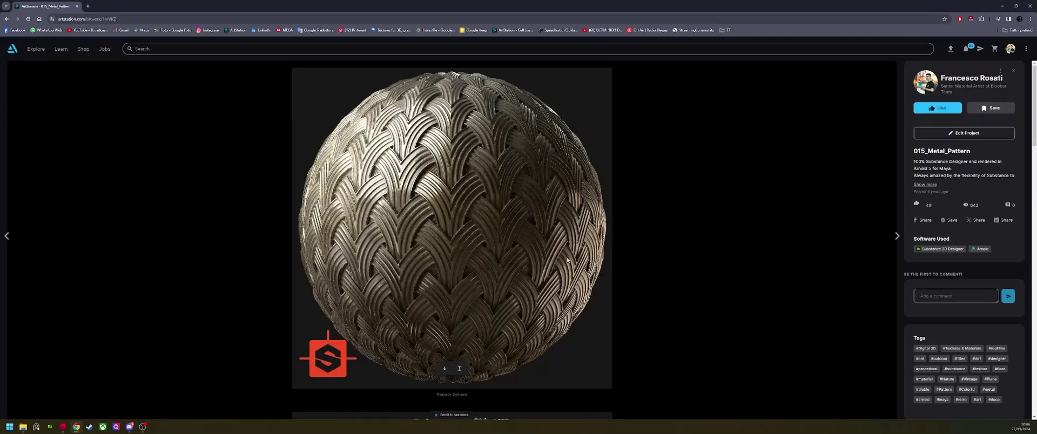
# Step: Examine the metal pattern project's textured sphere, cylinder and untextured grey sphere renders, ending at the first sphere image
pyautogui.scroll(-3, 567, 260)
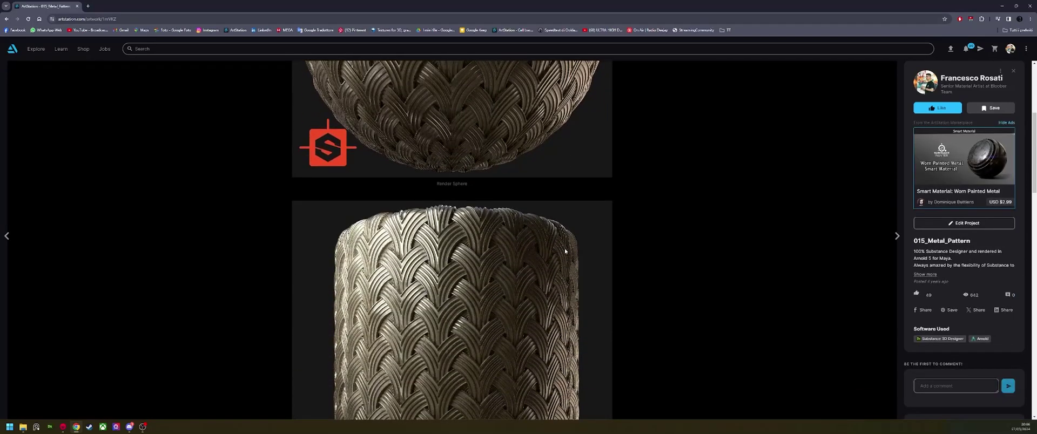
pyautogui.scroll(-5, 565, 251)
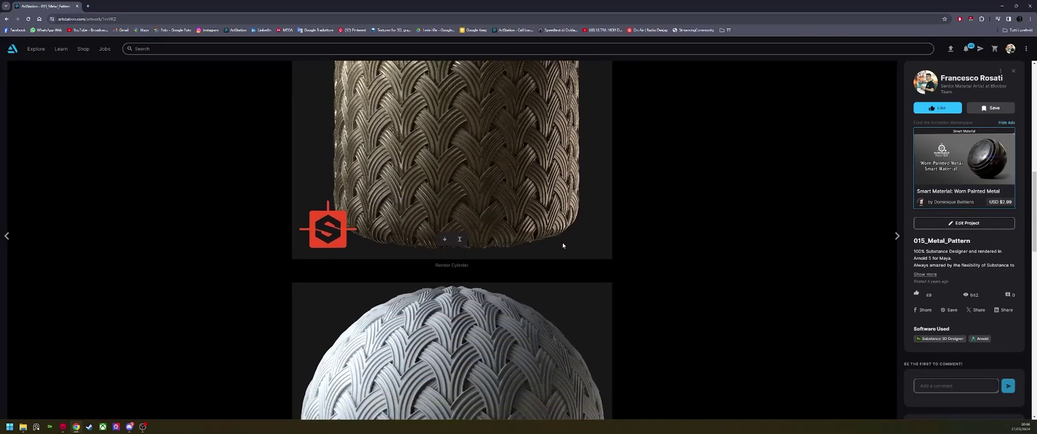
pyautogui.scroll(-4, 562, 246)
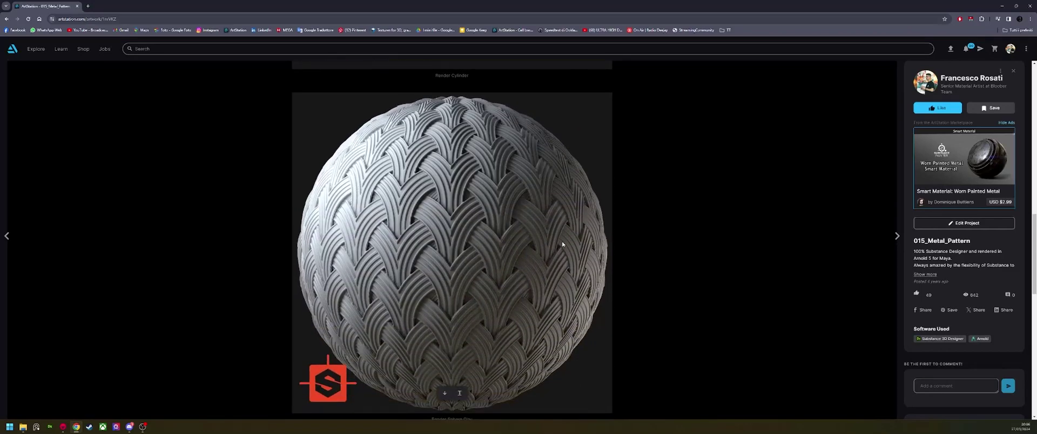
pyautogui.scroll(-10, 562, 244)
pyautogui.scroll(20, 561, 241)
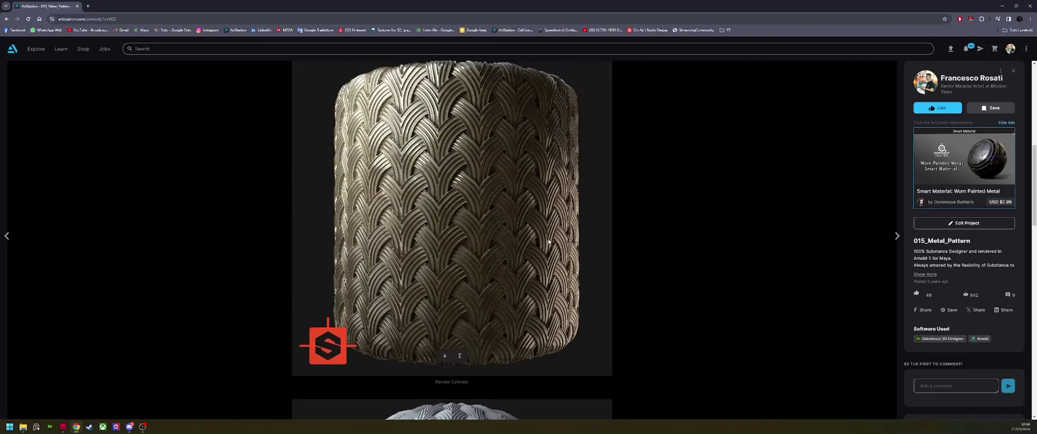
pyautogui.scroll(3, 546, 248)
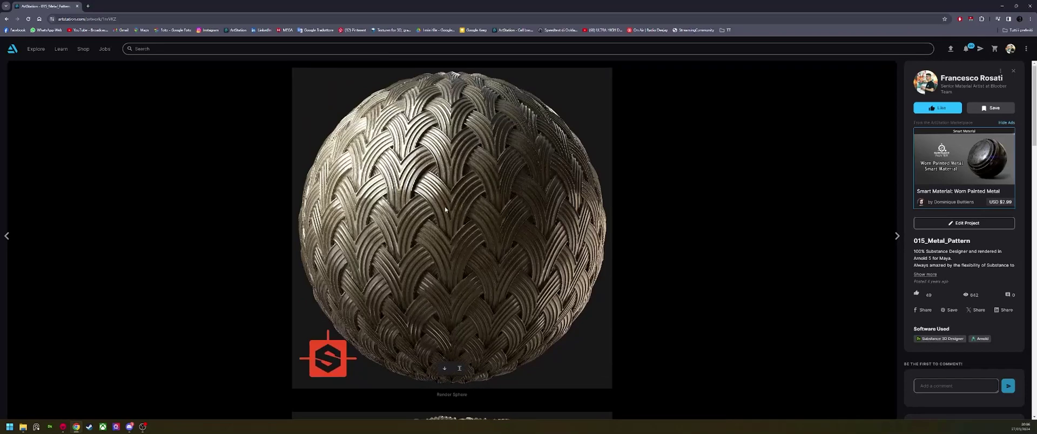